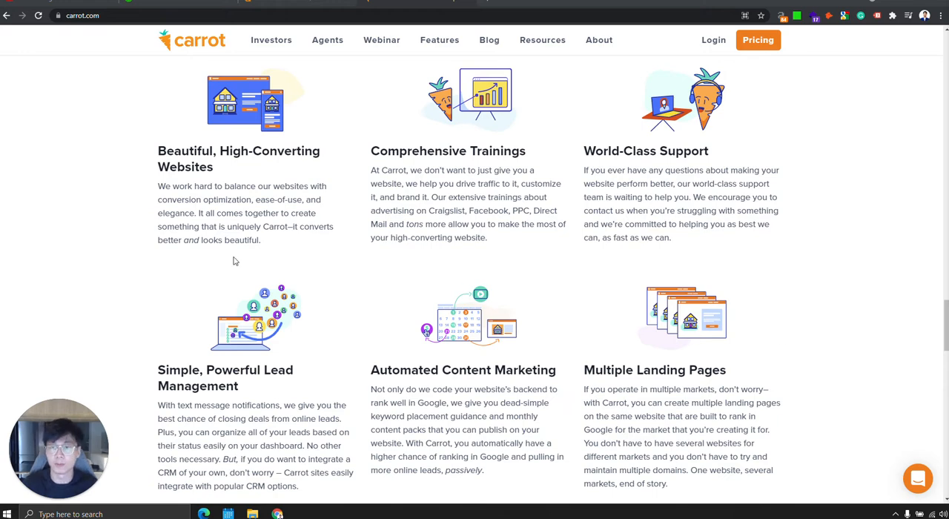
# Look over the Carrot homepage from the feature sections to the footer and return to its hero section.
pyautogui.scroll(10, 237, 261)
pyautogui.moveTo(943, 234); pyautogui.dragTo(936, 11)
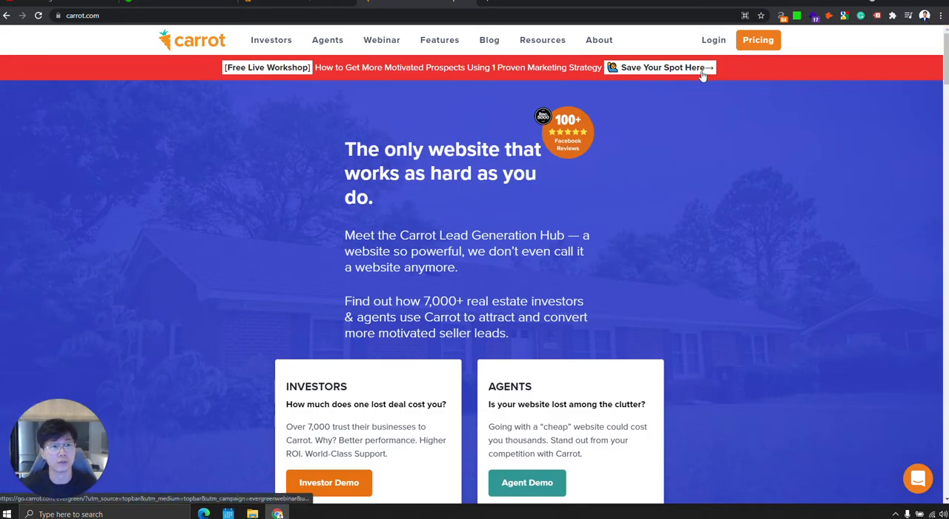
pyautogui.moveTo(940, 60); pyautogui.dragTo(339, 37)
pyautogui.scroll(3, 393, 96)
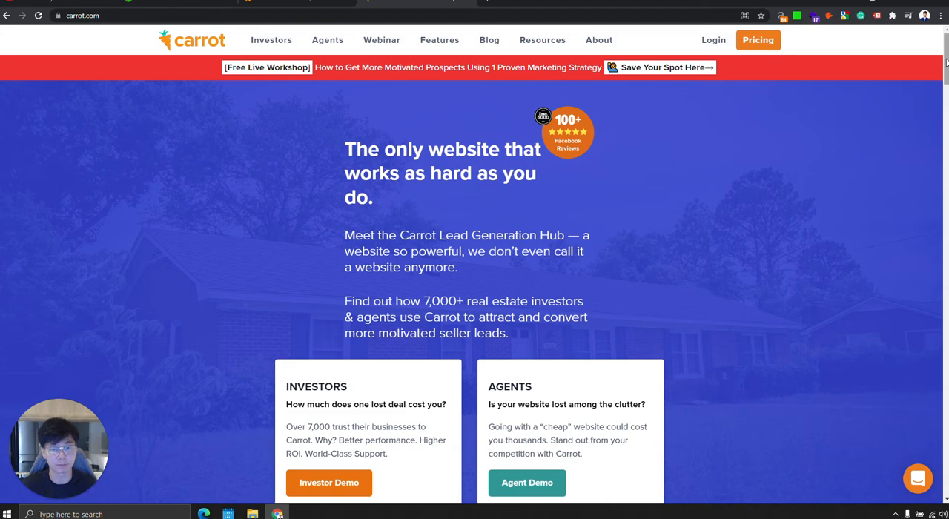
pyautogui.moveTo(946, 63); pyautogui.dragTo(893, 515)
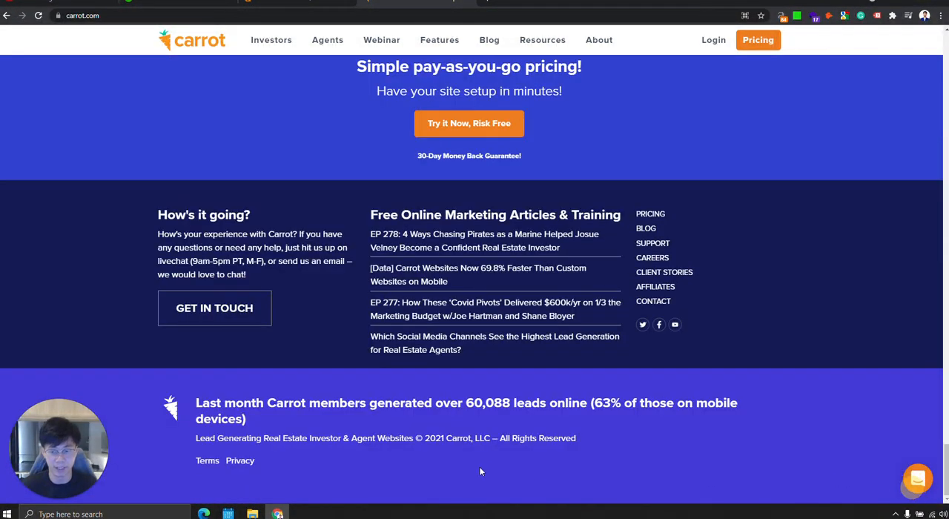
pyautogui.scroll(7, 538, 470)
pyautogui.moveTo(945, 405); pyautogui.dragTo(946, 30)
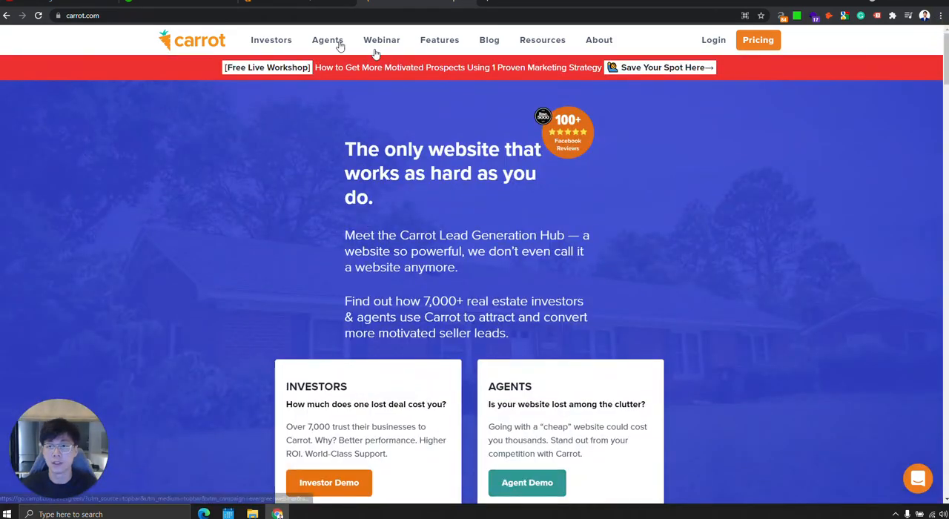
# Switch between the Carrot homepage and its Ahrefs Site Explorer overview, ending on the organic search charts for carrot.com.
pyautogui.click(290, 6)
pyautogui.click(399, 4)
pyautogui.click(290, 3)
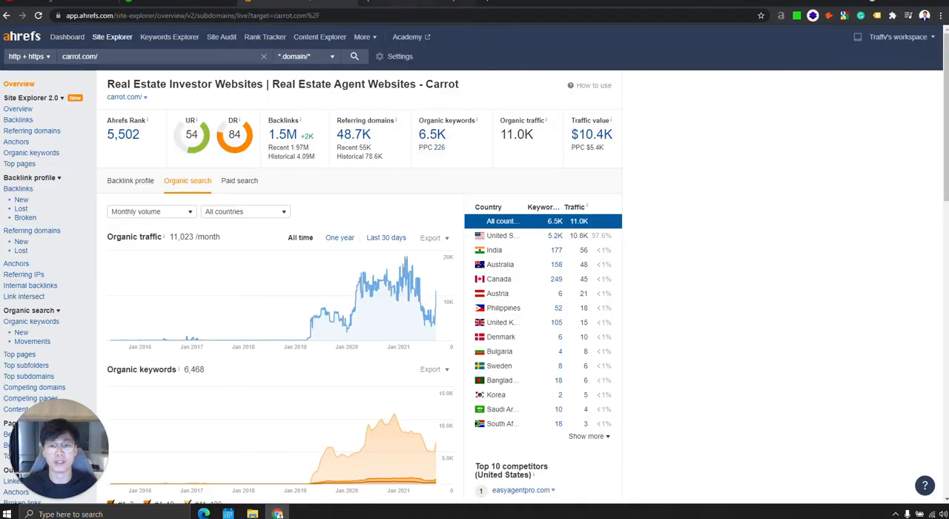
pyautogui.click(397, 2)
pyautogui.click(306, 3)
pyautogui.click(393, 3)
pyautogui.click(289, 3)
pyautogui.click(396, 3)
pyautogui.click(290, 3)
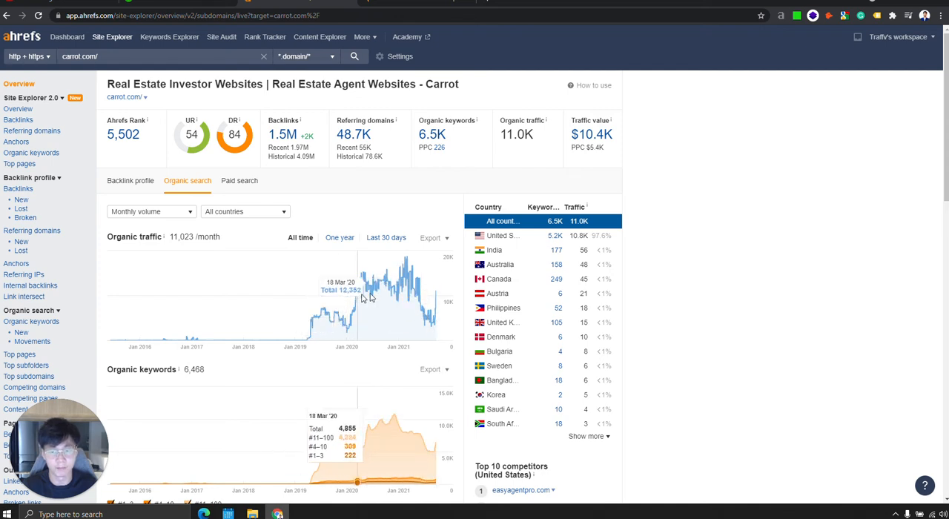
# Check the referring domains history in carrot.com's backlink profile, and return to the organic search charts.
pyautogui.click(132, 186)
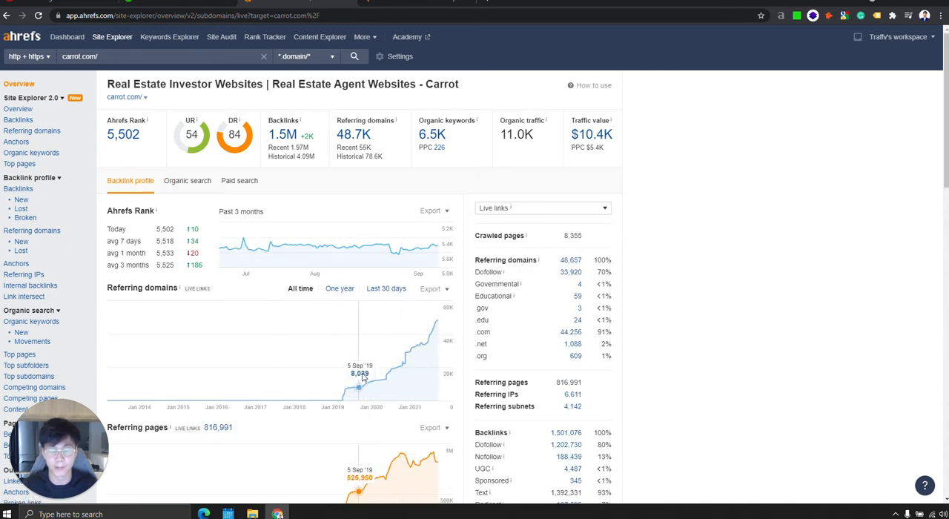
pyautogui.click(188, 180)
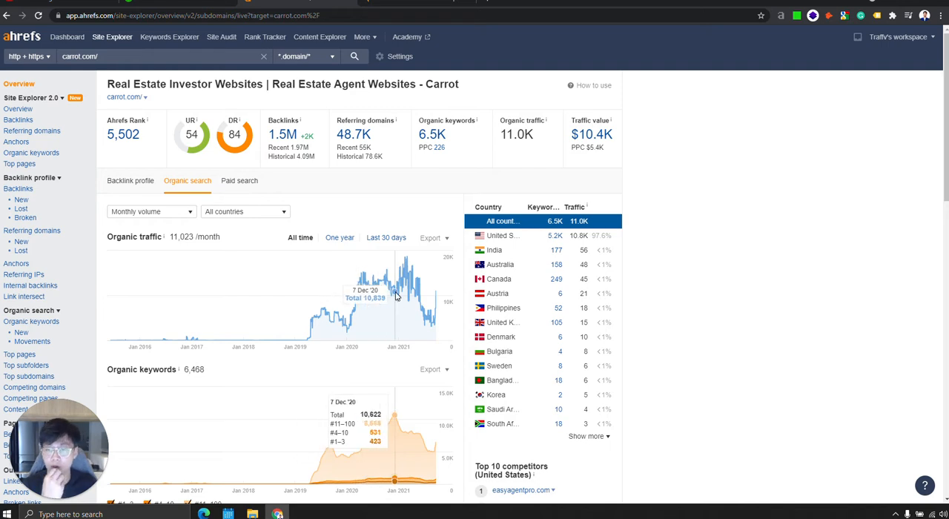
# Open the organic keywords report for carrot.com and examine its keywords, including "seo for real estate investors".
pyautogui.click(430, 134)
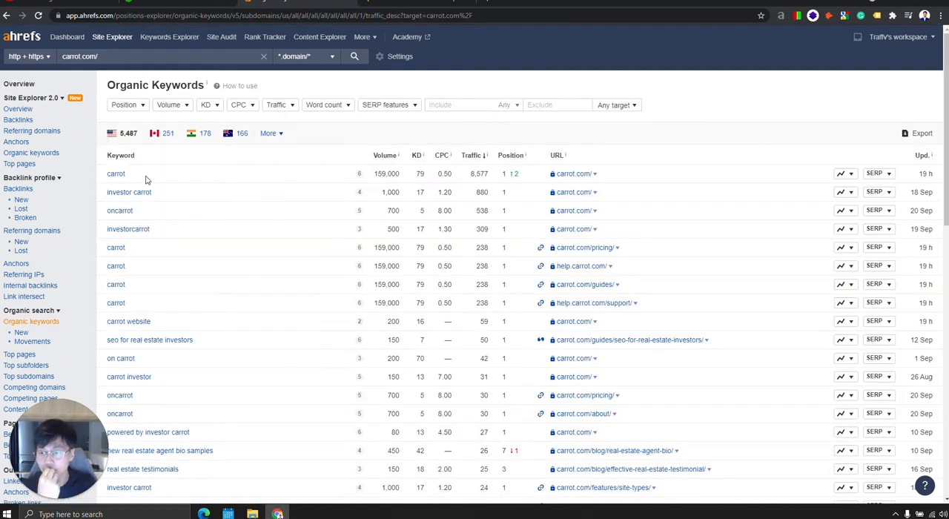
pyautogui.scroll(-3, 229, 265)
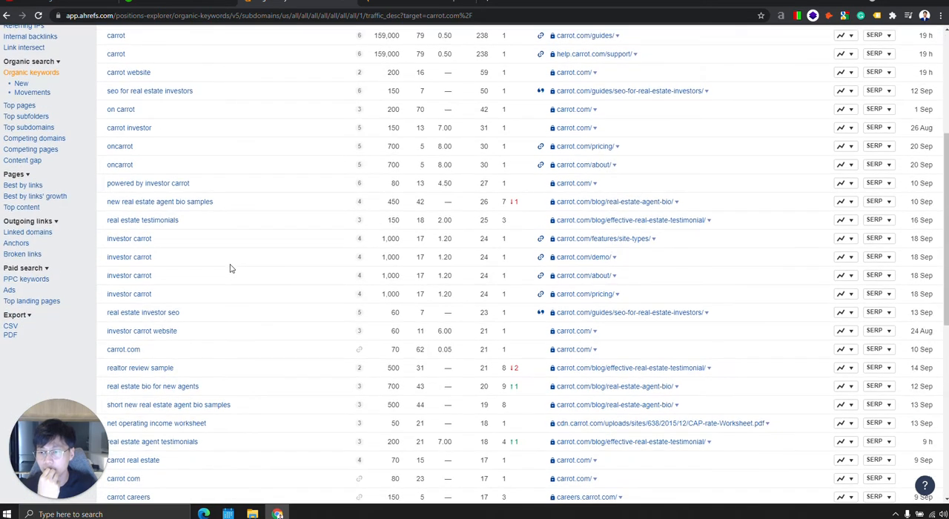
pyautogui.scroll(3, 230, 268)
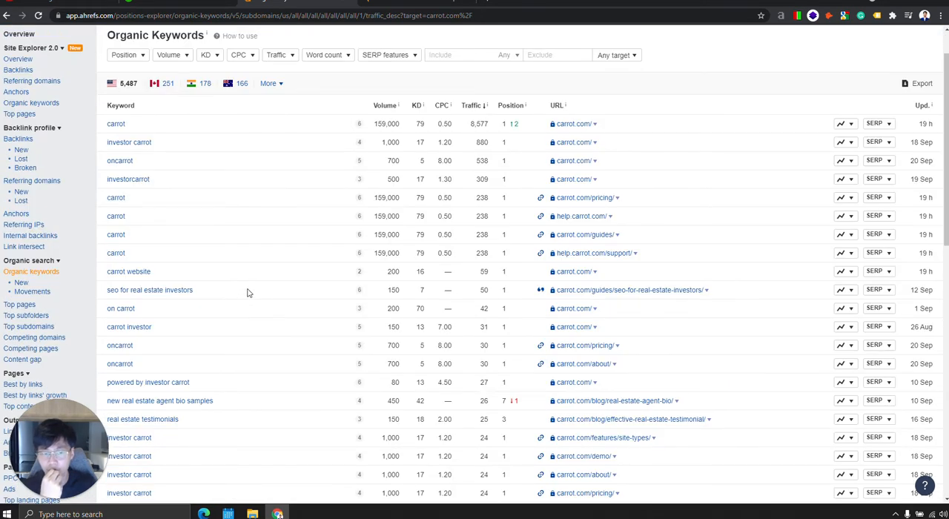
pyautogui.moveTo(216, 292); pyautogui.dragTo(107, 293)
pyautogui.click(247, 291)
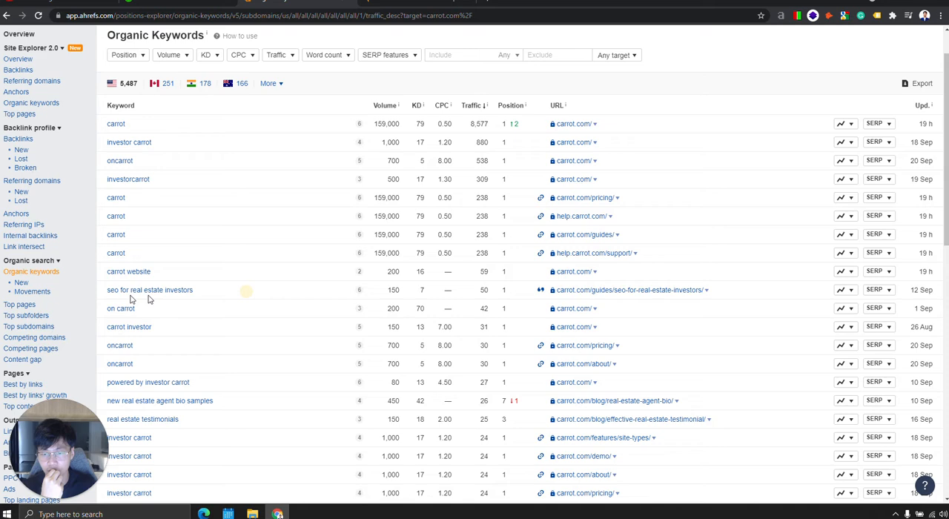
# Open the guide ranking for "seo for real estate investors" and skim its title and main sections.
pyautogui.click(605, 291)
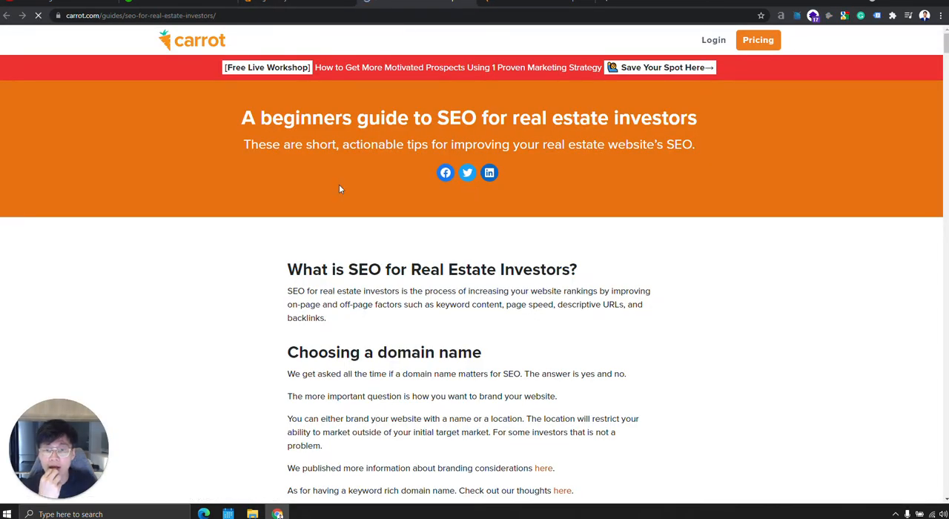
pyautogui.moveTo(242, 117); pyautogui.dragTo(668, 118)
pyautogui.click(674, 272)
pyautogui.scroll(-3, 365, 283)
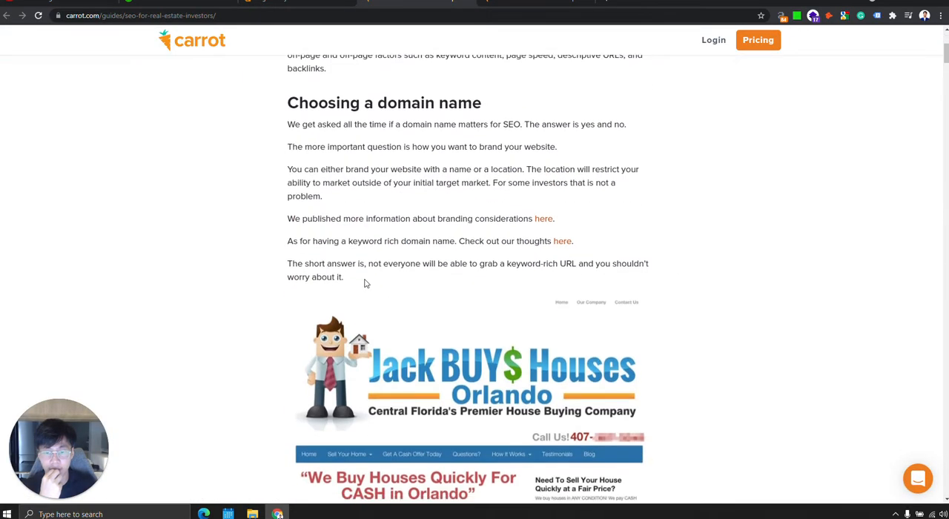
pyautogui.scroll(-15, 365, 284)
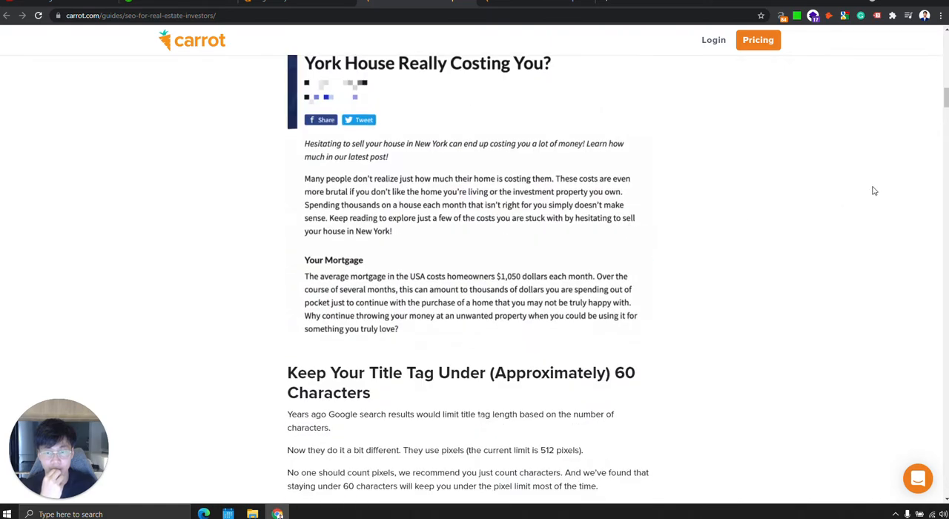
pyautogui.moveTo(946, 98); pyautogui.dragTo(906, 475)
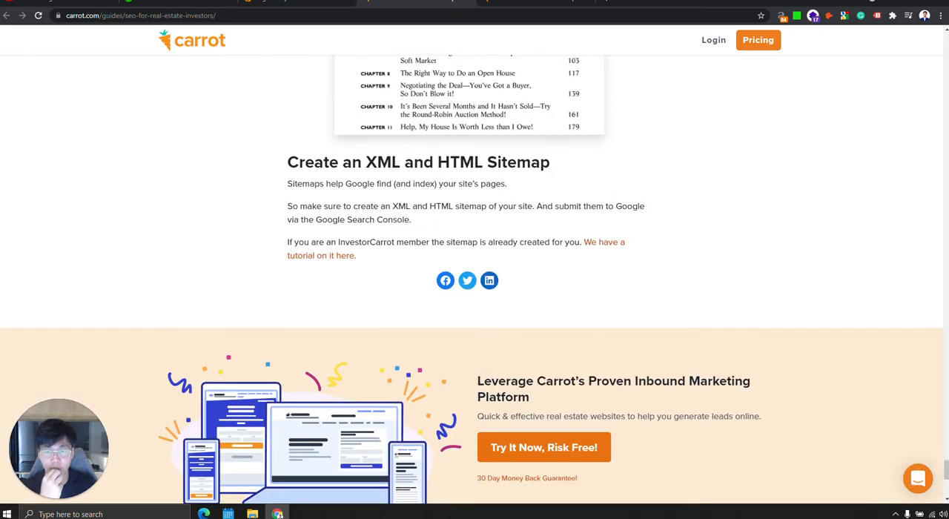
# Examine the end of the SEO guide for its sitemap advice, call-to-action banner and footer links.
pyautogui.scroll(-3, 546, 255)
pyautogui.scroll(3, 657, 299)
pyautogui.scroll(-3, 660, 299)
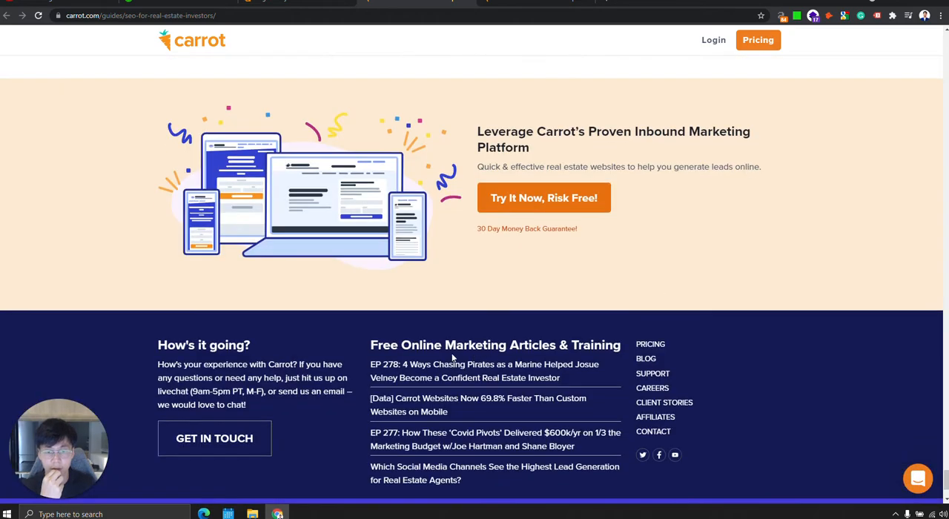
pyautogui.scroll(-2, 623, 297)
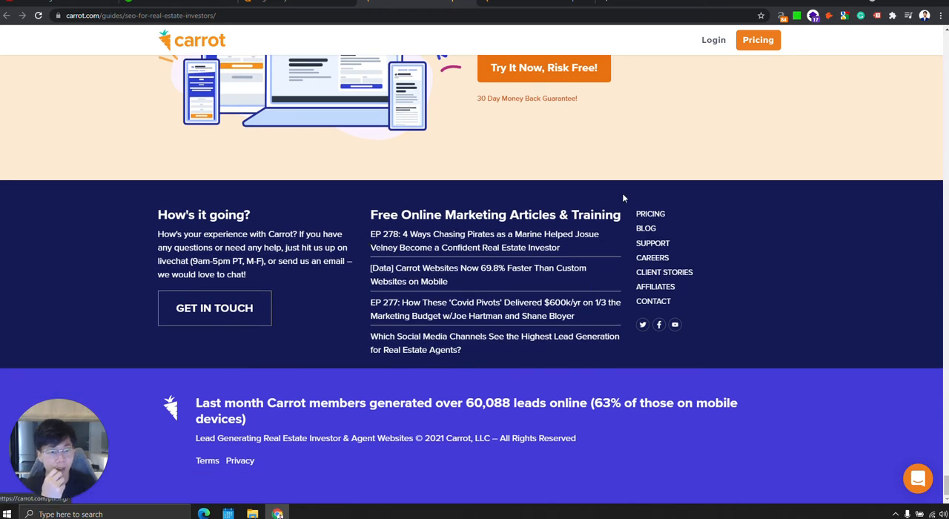
pyautogui.scroll(4, 646, 215)
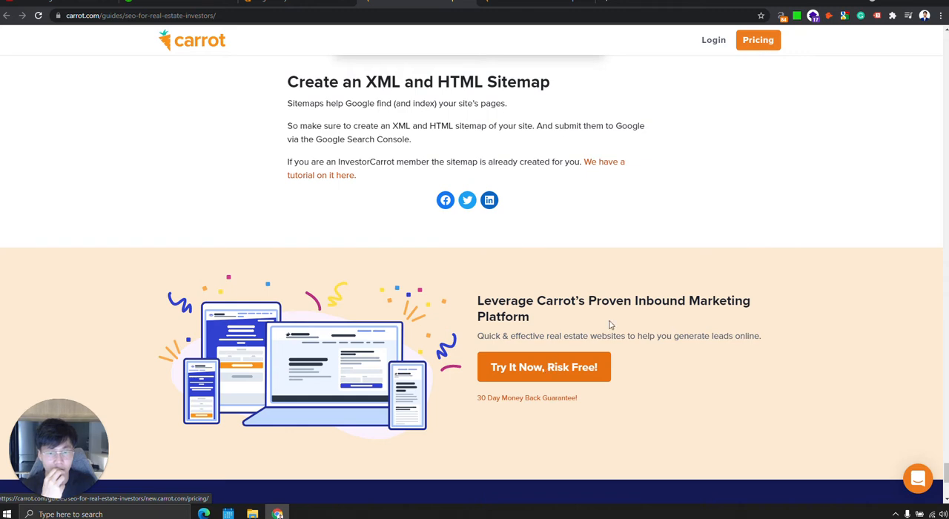
pyautogui.scroll(15, 593, 401)
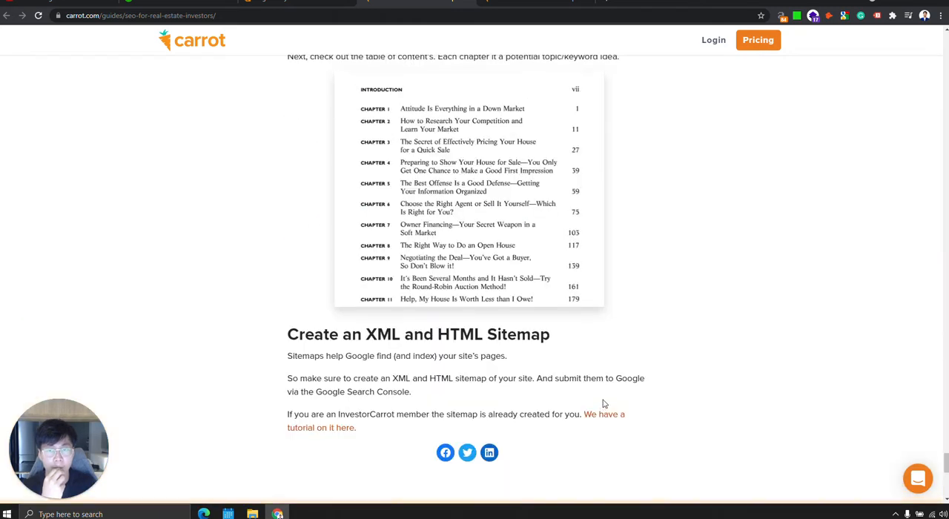
pyautogui.moveTo(945, 423); pyautogui.dragTo(945, 74)
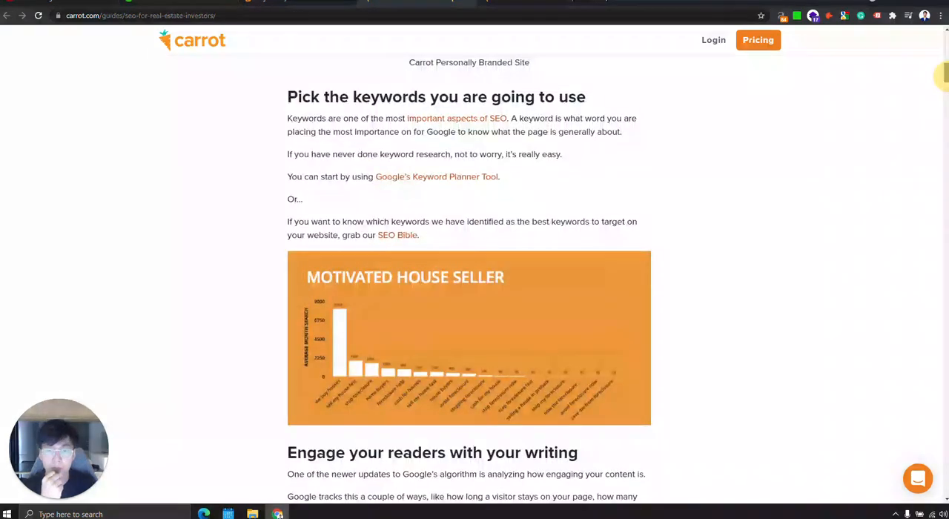
# Open Carrot's pricing page and compare the Core, Content Pro and Advanced Marketer plans for real estate investors.
pyautogui.click(757, 40)
pyautogui.scroll(-3, 591, 279)
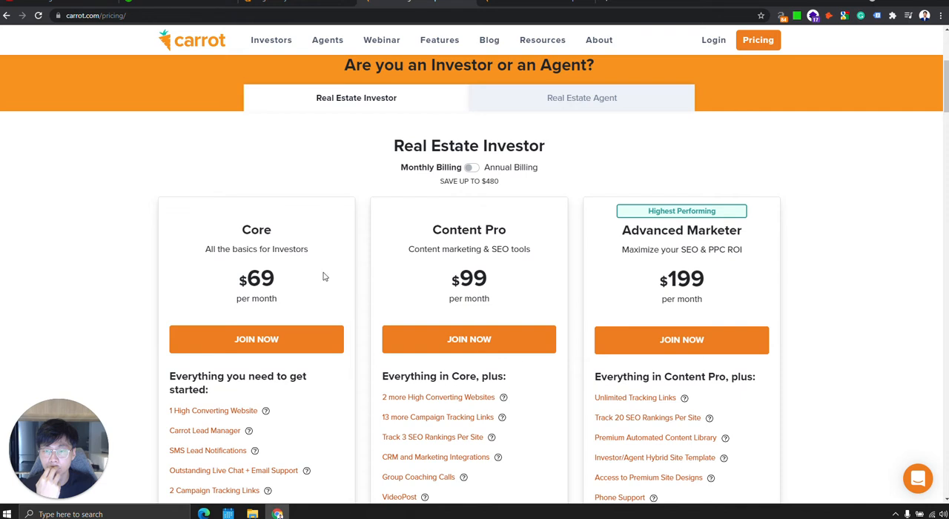
pyautogui.scroll(-2, 324, 277)
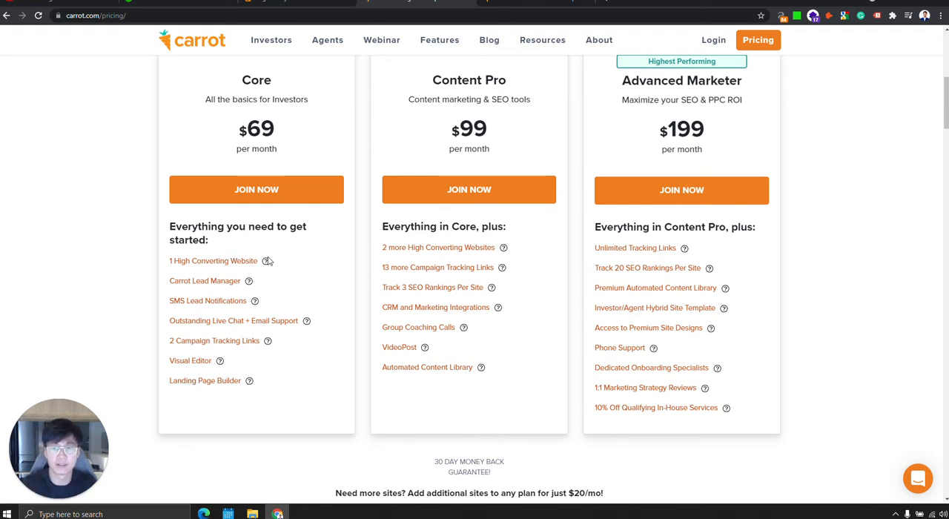
pyautogui.scroll(3, 296, 265)
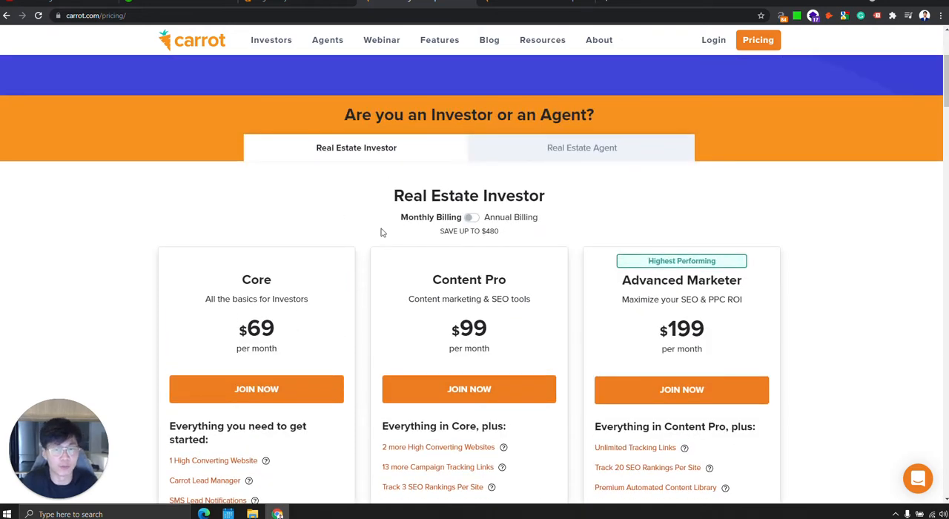
pyautogui.scroll(-3, 369, 238)
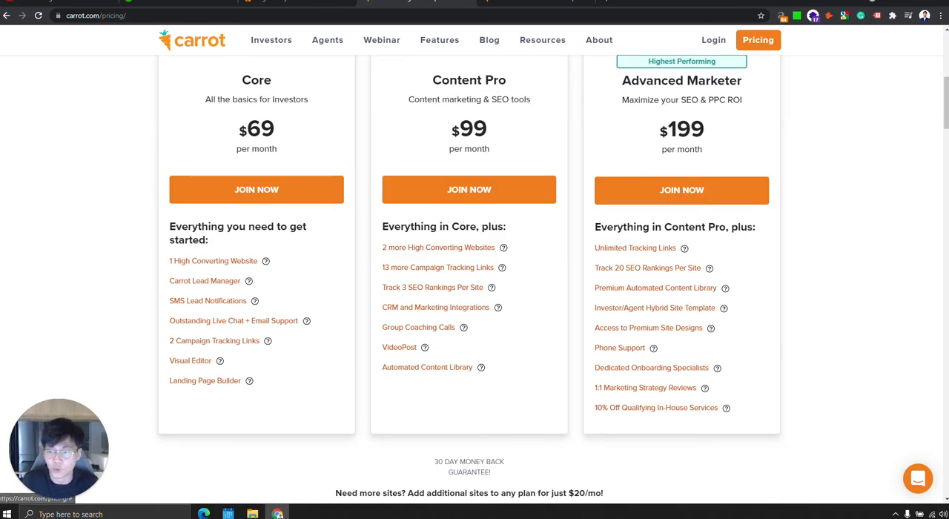
pyautogui.scroll(6, 315, 294)
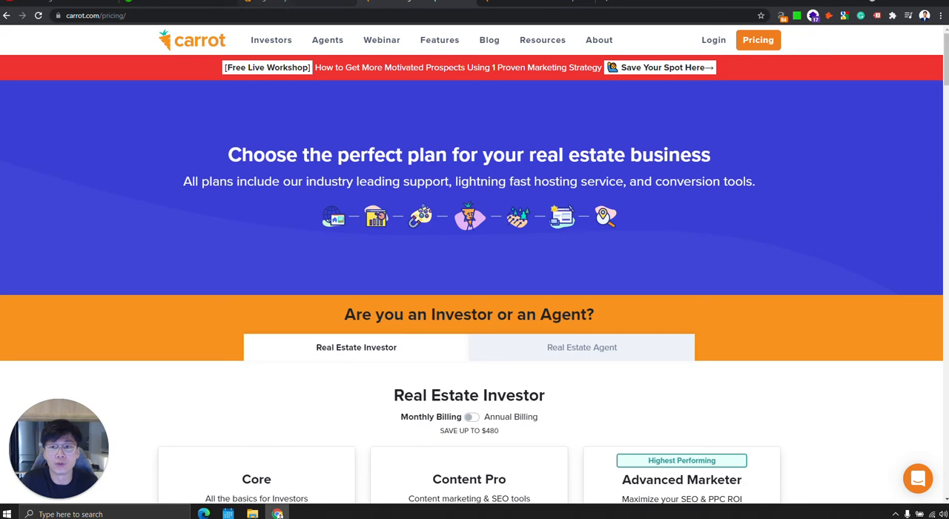
# Return to the Carrot homepage and read the investor and agent offers and the "What's a Lead Generation Hub?" section.
pyautogui.click(269, 4)
pyautogui.click(391, 4)
pyautogui.click(190, 43)
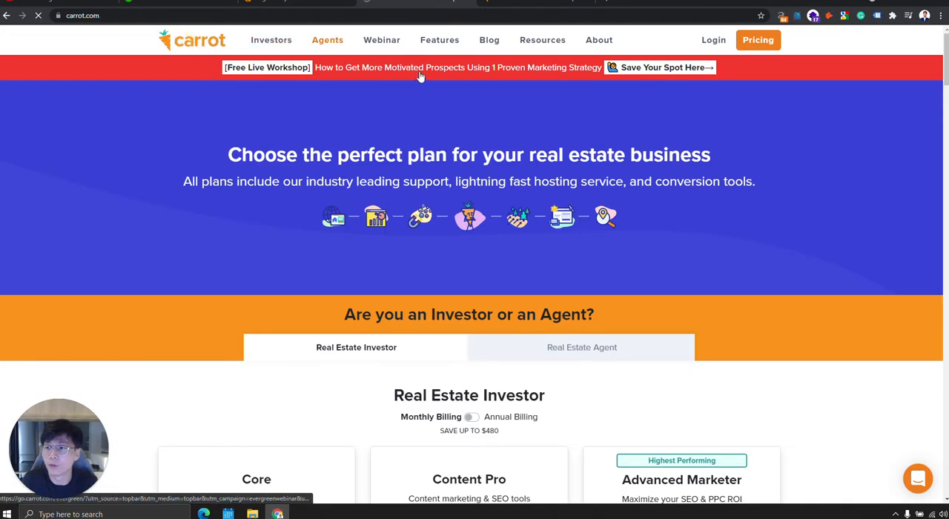
pyautogui.scroll(-2, 314, 250)
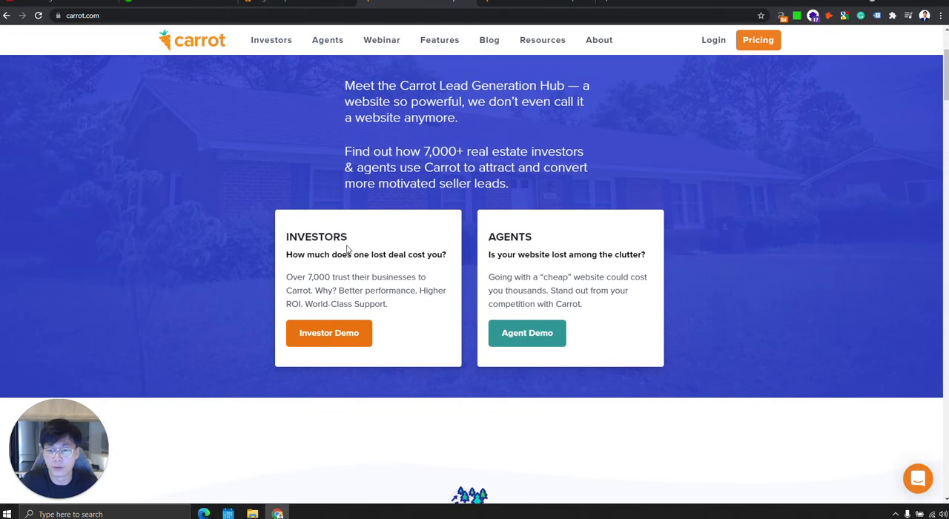
pyautogui.scroll(-3, 616, 299)
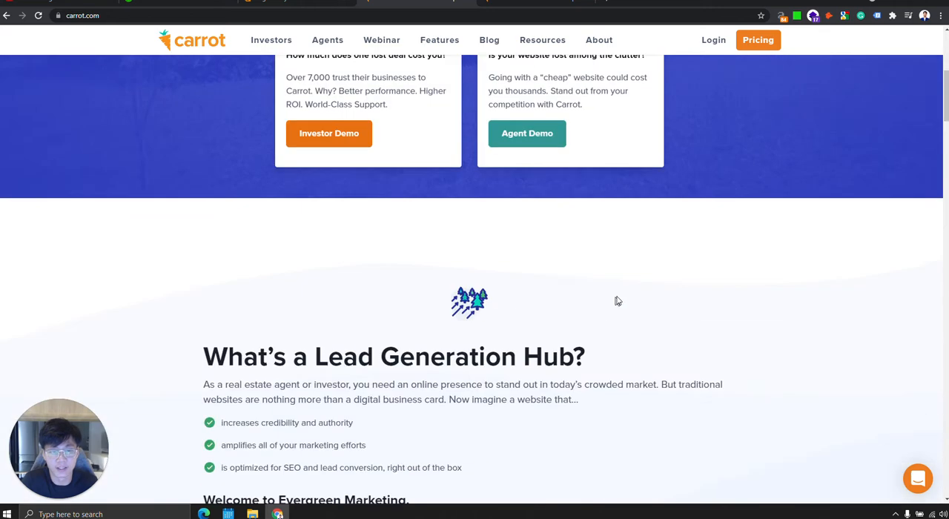
pyautogui.scroll(-3, 620, 297)
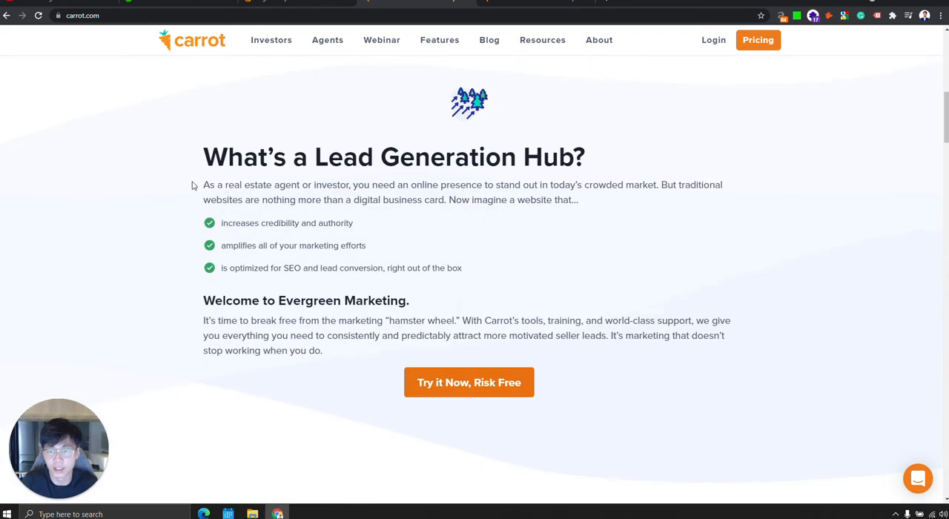
pyautogui.moveTo(191, 185); pyautogui.dragTo(689, 206)
# Review the homepage's customer testimonials and the "Carrot Can Help You Generate More Leads Online" section.
pyautogui.scroll(-7, 500, 275)
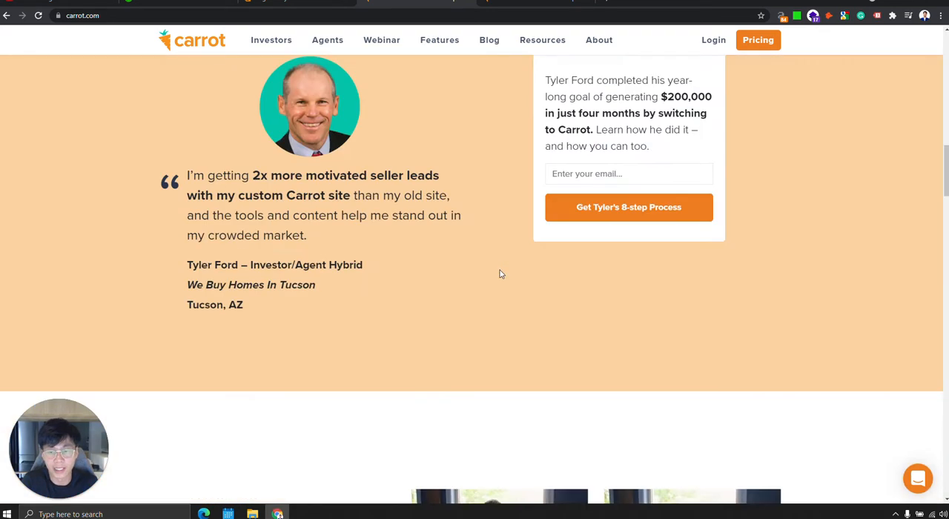
pyautogui.moveTo(947, 196); pyautogui.dragTo(944, 255)
pyautogui.scroll(-1, 615, 226)
pyautogui.moveTo(613, 223); pyautogui.dragTo(203, 223)
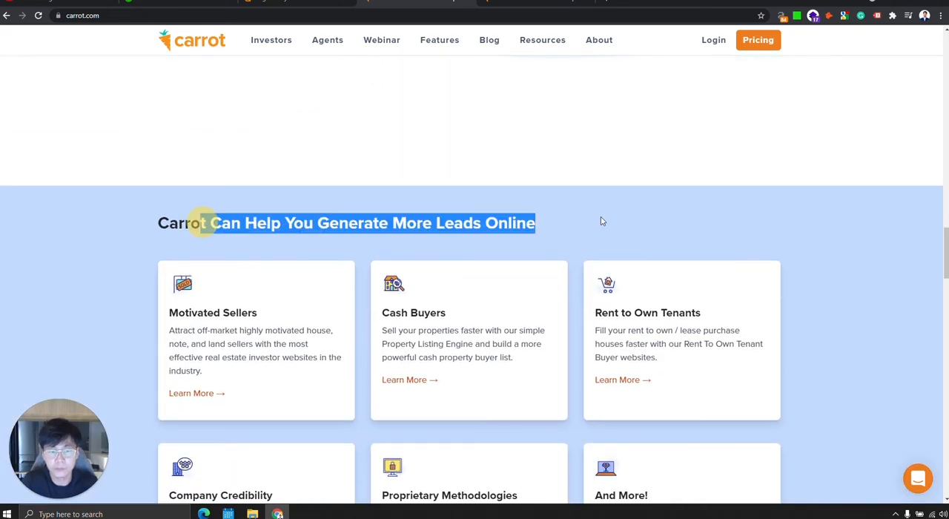
pyautogui.click(710, 242)
pyautogui.scroll(6, 723, 280)
pyautogui.scroll(1, 331, 270)
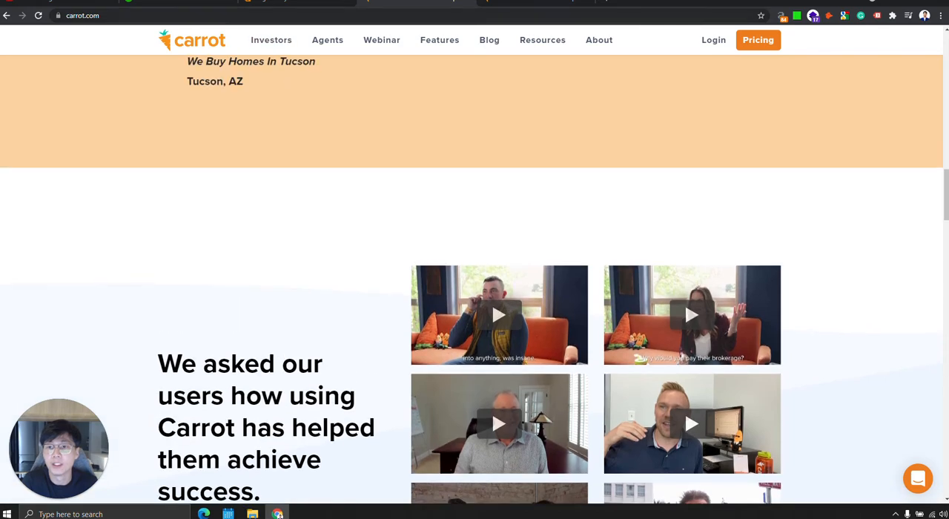
# Switch back to the Ahrefs organic keywords report and look further through carrot.com's ranking keywords and URLs.
pyautogui.click(285, 5)
pyautogui.scroll(-1, 311, 235)
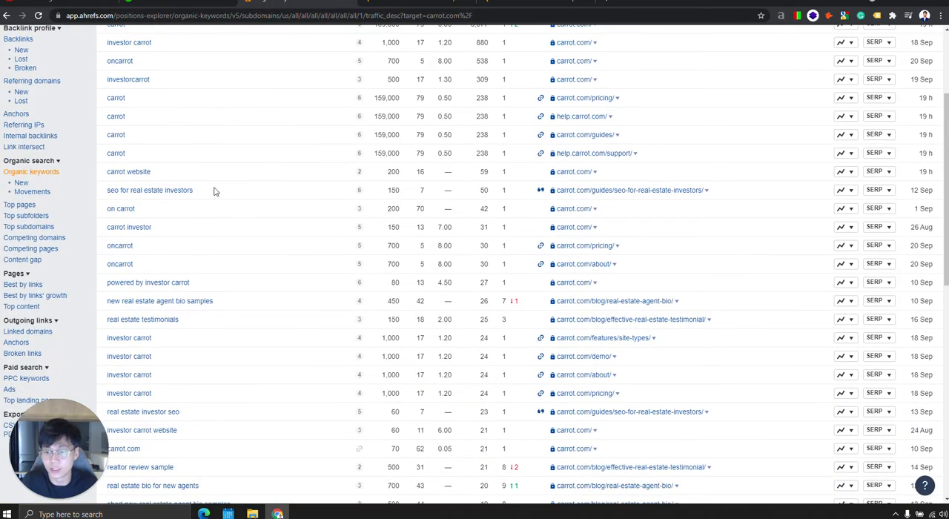
pyautogui.scroll(-2, 547, 229)
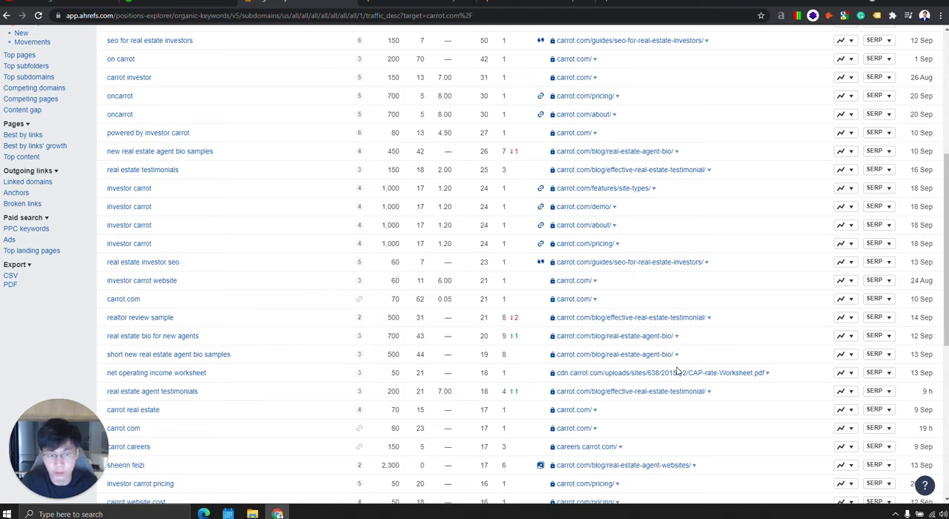
# Filter carrot.com's organic keywords to those ranking from position 11 onwards.
pyautogui.scroll(-3, 642, 377)
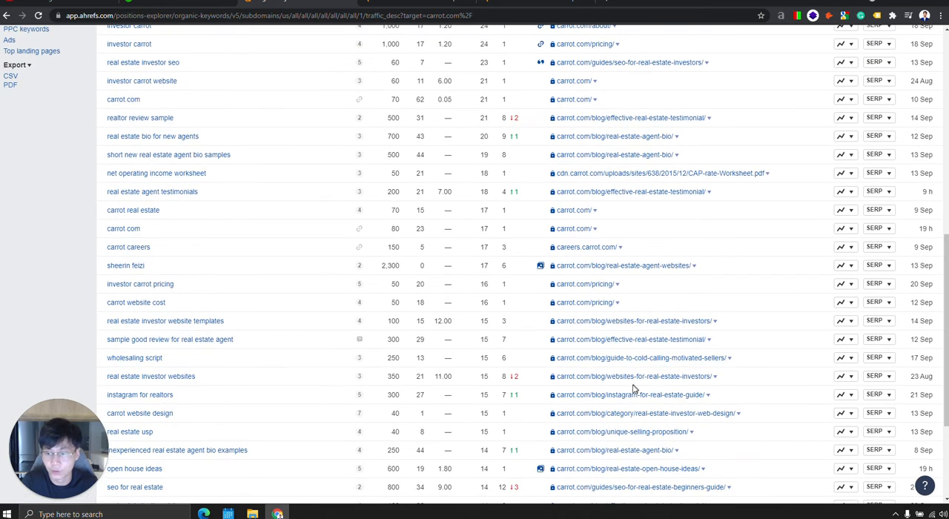
pyautogui.scroll(10, 632, 393)
pyautogui.click(144, 108)
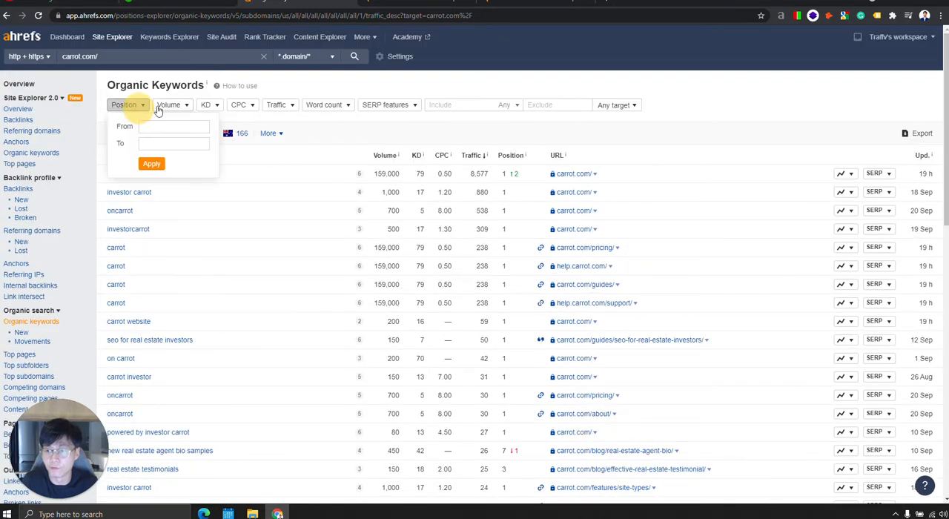
pyautogui.click(174, 126)
pyautogui.write('11')
pyautogui.click(151, 164)
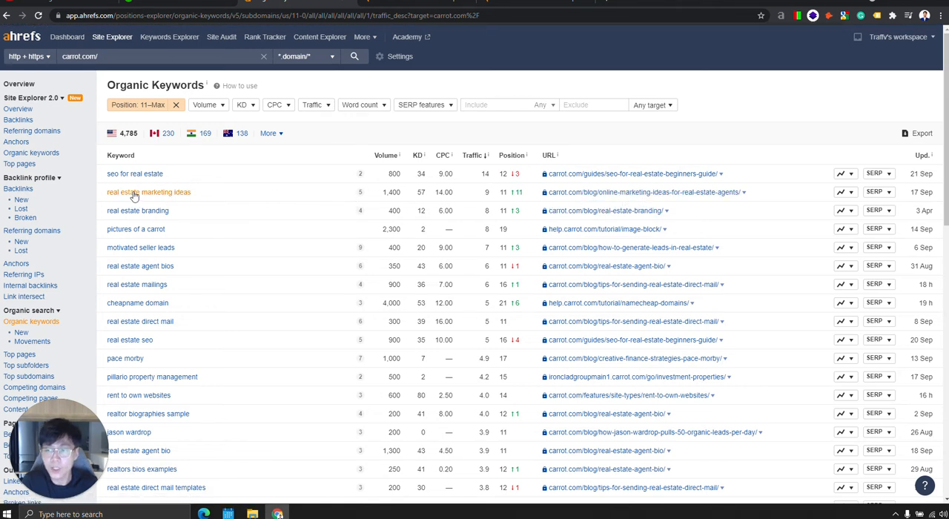
# Copy the link address of the online-marketing-ideas-for-real-estate-agents blog post ranking for "real estate marketing ideas".
pyautogui.rightClick(651, 194)
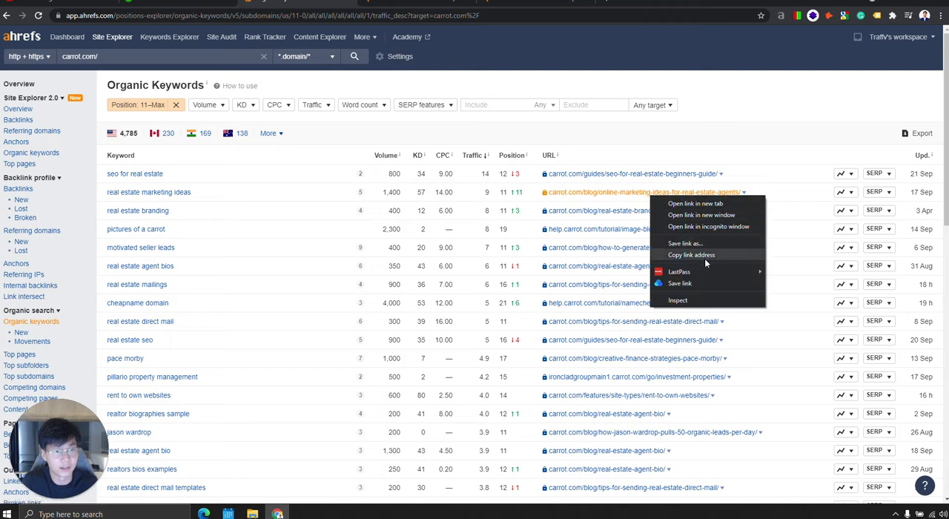
pyautogui.click(705, 256)
pyautogui.rightClick(609, 196)
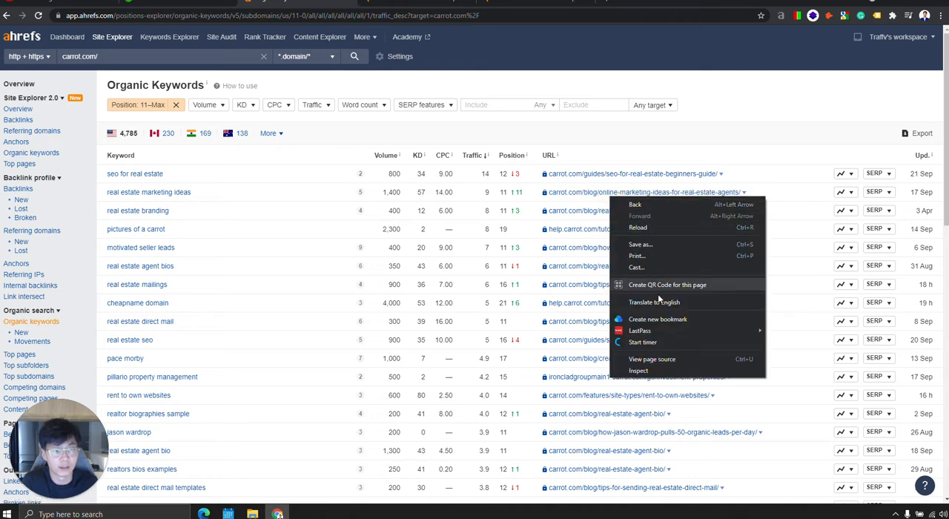
pyautogui.rightClick(602, 195)
pyautogui.click(649, 251)
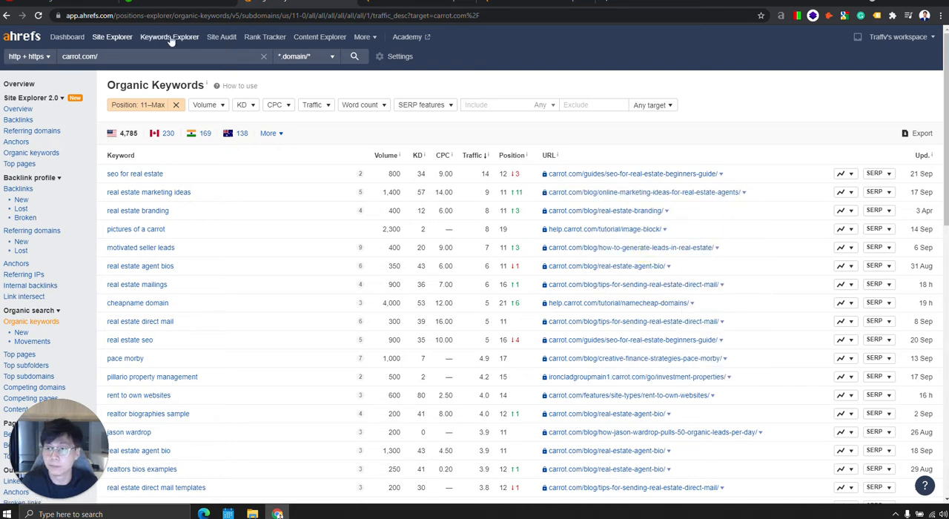
# Look up the copied blog post URL in Site Explorer in a new tab and open its organic keywords report.
pyautogui.rightClick(124, 37)
pyautogui.click(148, 46)
pyautogui.click(533, 3)
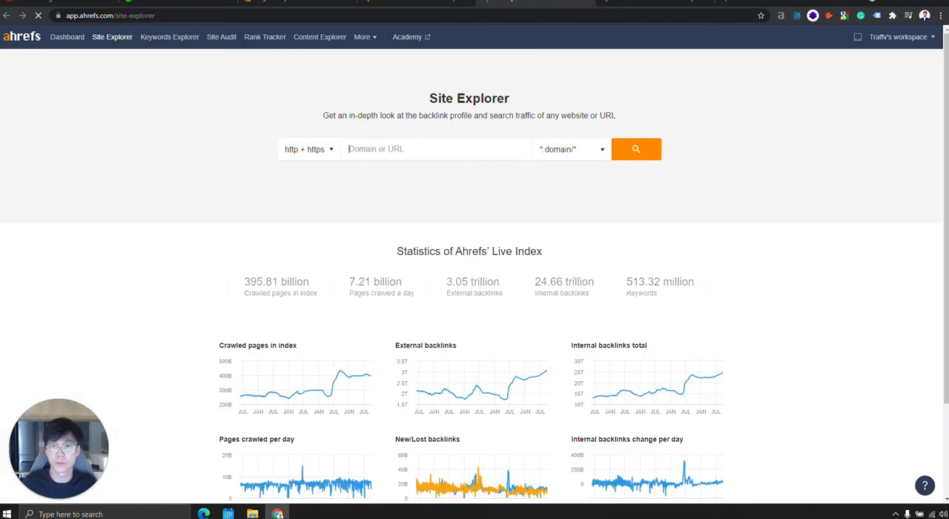
pyautogui.hotkey('ctrl', 'v')
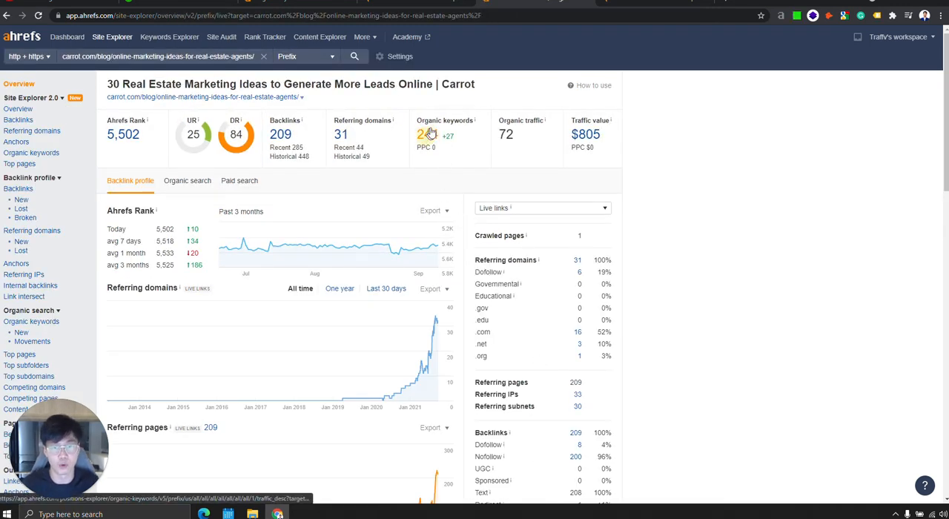
pyautogui.click(429, 133)
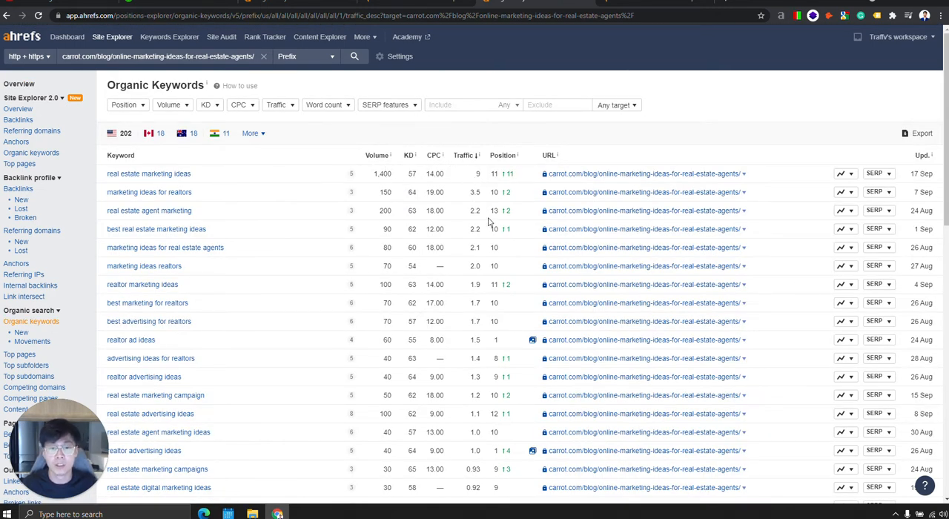
# Sort the post's keywords by position and highlight "advertising ideas for realtors", "marketing ideas for new realtors" and "free real estate marketing ideas".
pyautogui.click(506, 156)
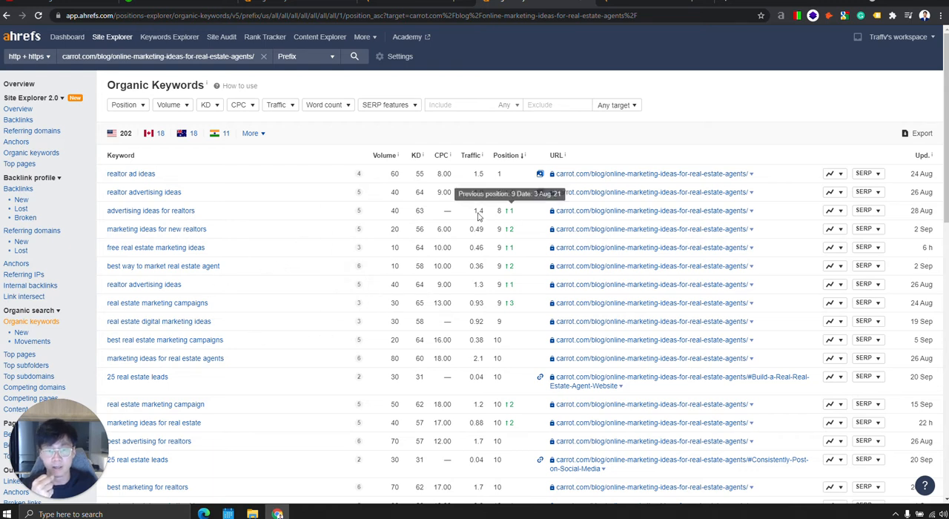
pyautogui.moveTo(195, 210); pyautogui.dragTo(110, 214)
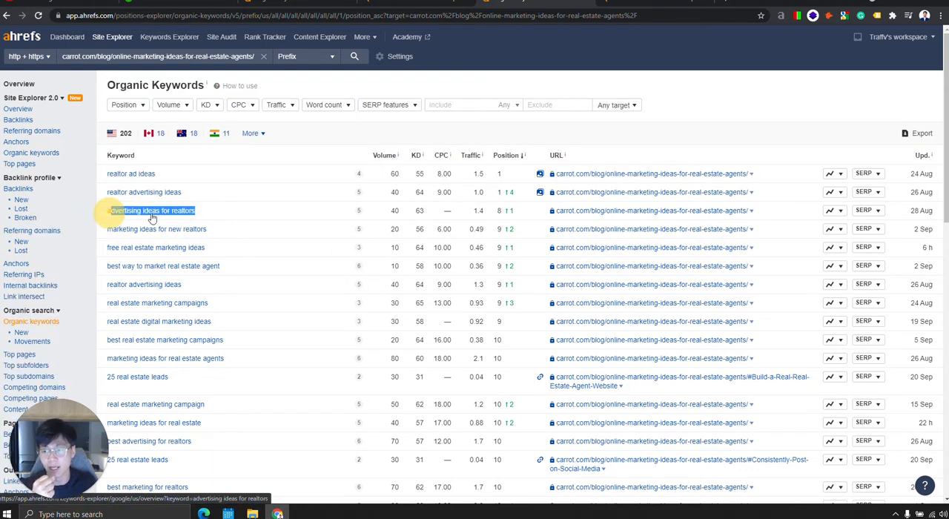
pyautogui.click(250, 212)
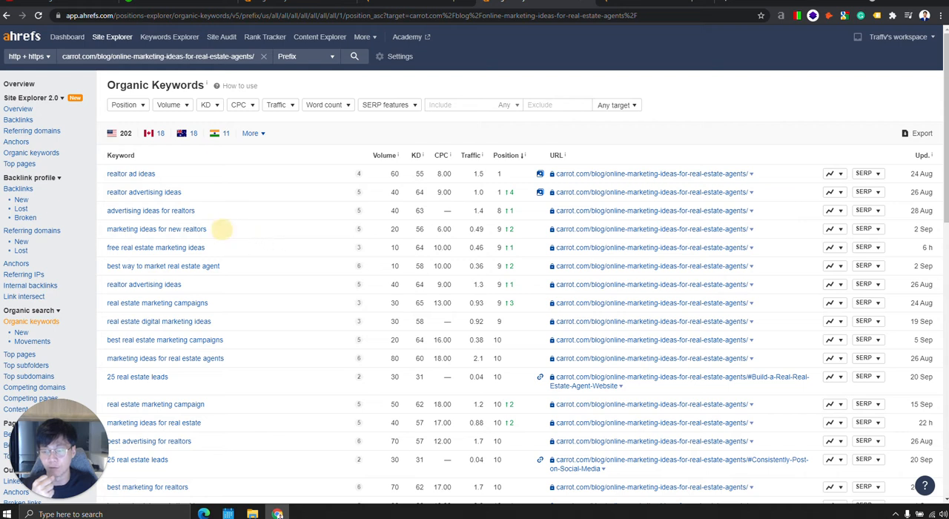
pyautogui.moveTo(217, 229); pyautogui.dragTo(88, 230)
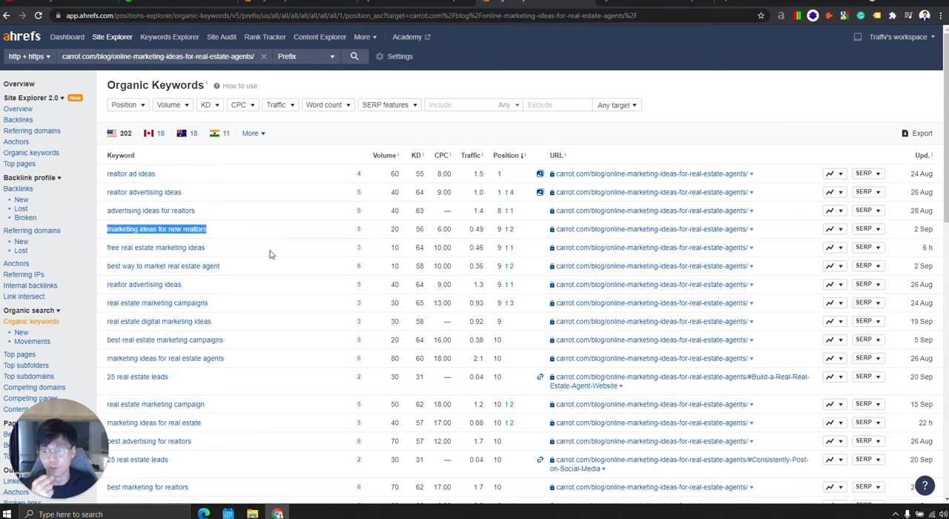
pyautogui.moveTo(227, 247); pyautogui.dragTo(95, 247)
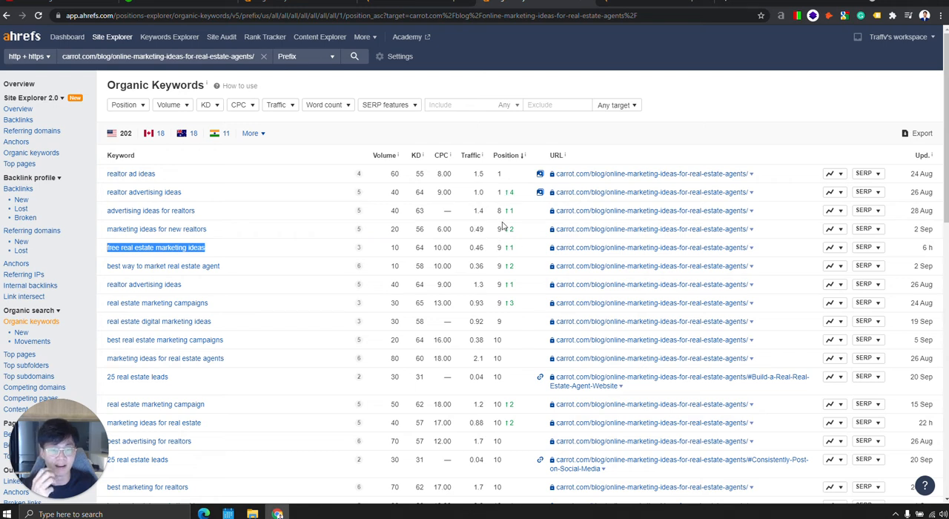
# Sort the keywords by volume, return to position order, and check the search volumes of the best-ranking ones.
pyautogui.click(384, 155)
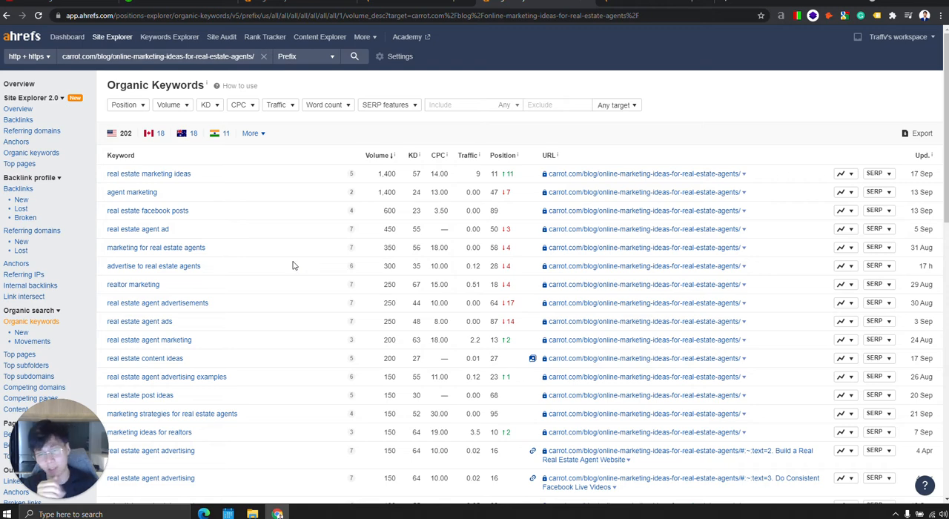
pyautogui.click(499, 156)
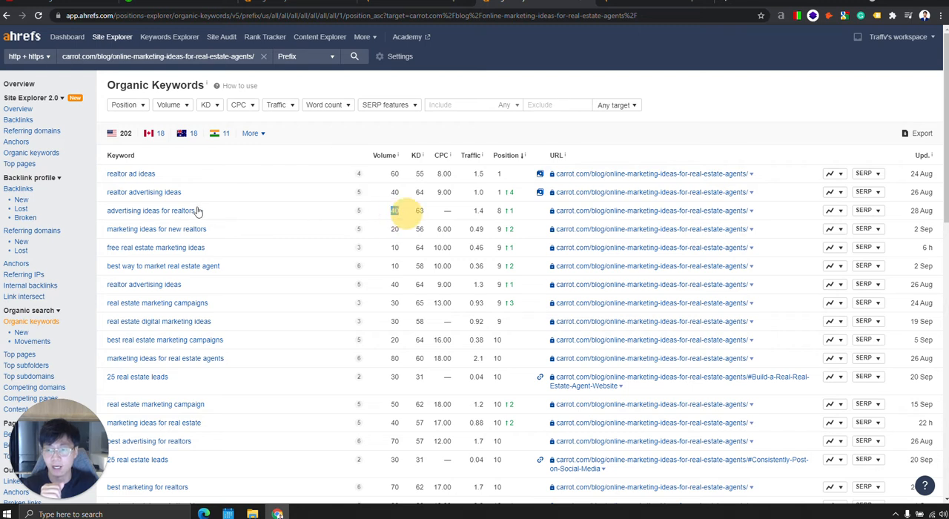
pyautogui.doubleClick(394, 211)
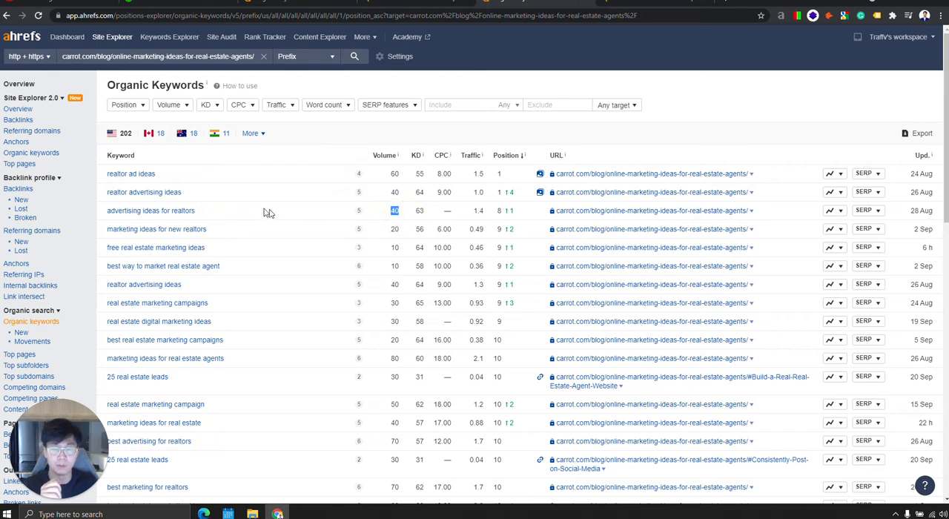
pyautogui.moveTo(387, 215); pyautogui.dragTo(401, 262)
pyautogui.click(392, 284)
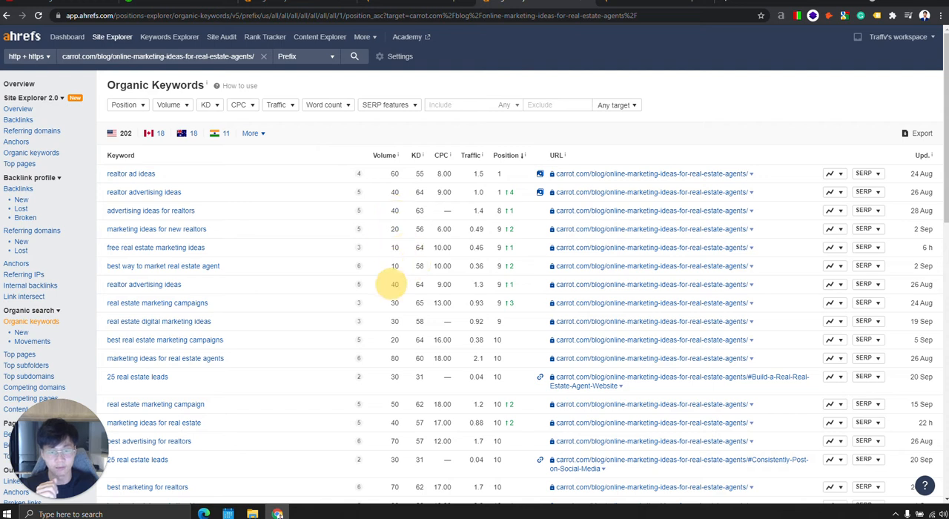
# Check the search volume and CPC of the keyword "marketing ideas for real estate agents".
pyautogui.moveTo(387, 358)
pyautogui.mouseDown()
pyautogui.moveTo(415, 360)
pyautogui.moveTo(400, 360)
pyautogui.mouseUp()
pyautogui.click(399, 334)
pyautogui.click(416, 354)
pyautogui.click(219, 358)
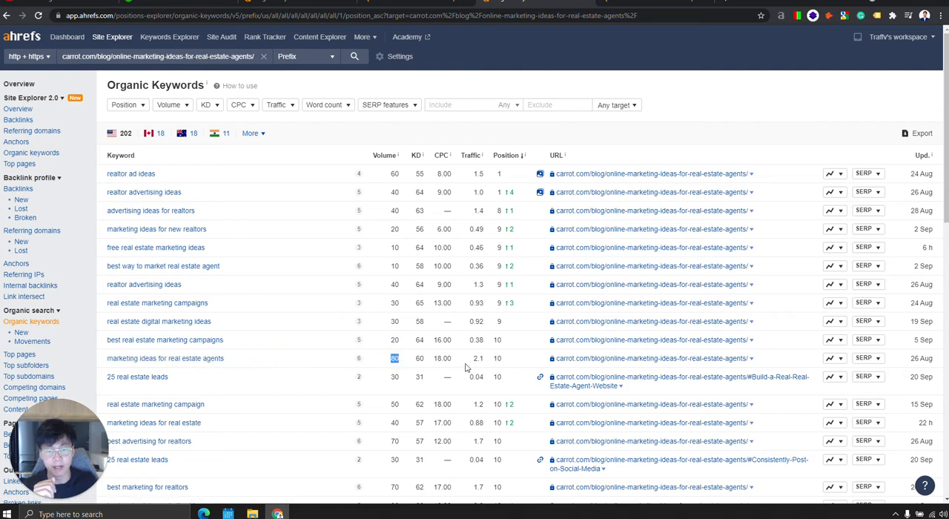
pyautogui.click(419, 2)
pyautogui.doubleClick(444, 358)
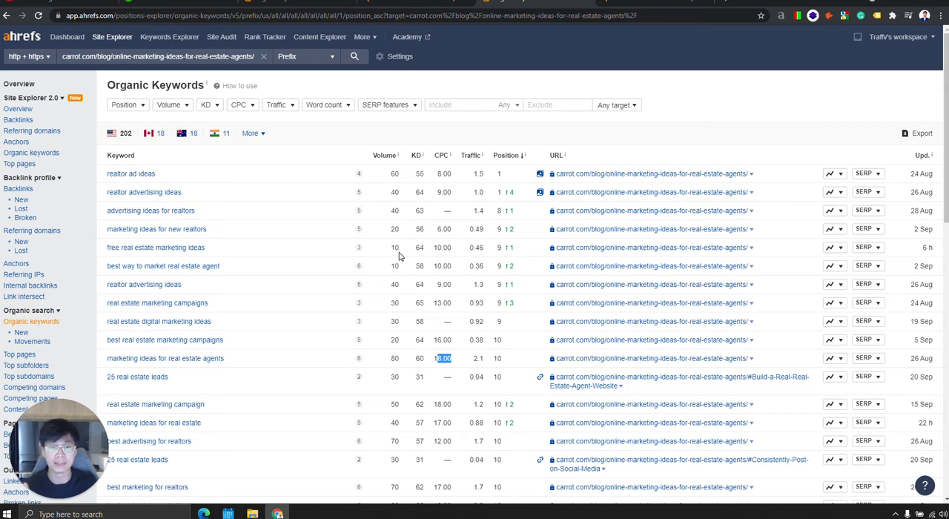
# Compare the keywords by volume and by position, highlighting the long-tail advertising and marketing ideas phrases among the best-ranking ones.
pyautogui.click(384, 156)
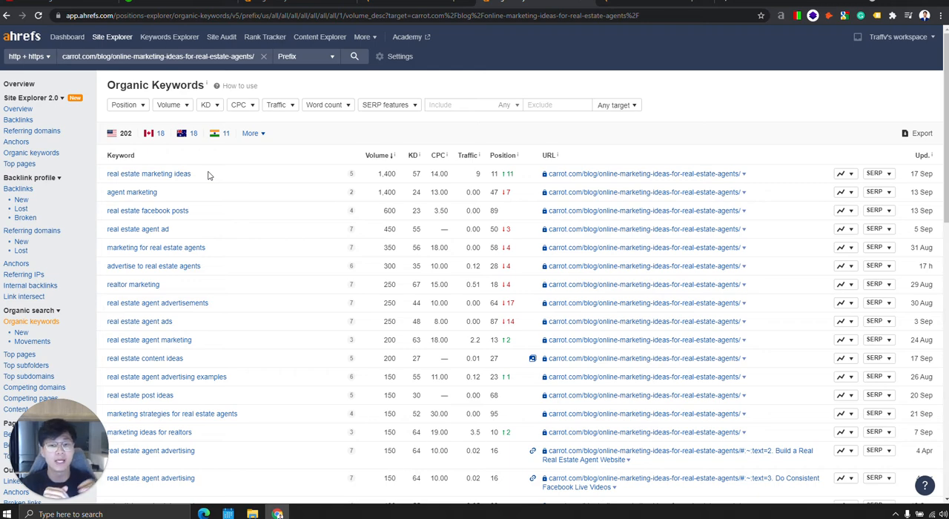
pyautogui.click(503, 155)
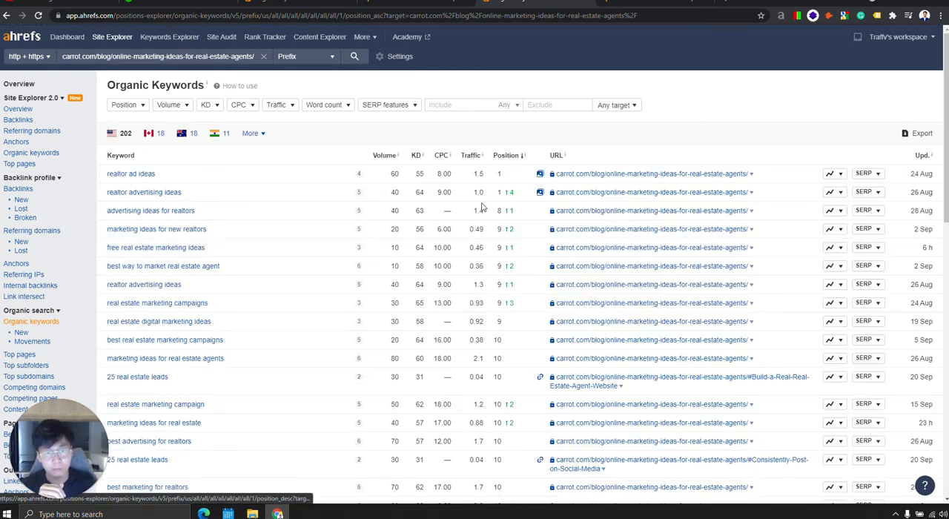
pyautogui.moveTo(222, 215); pyautogui.dragTo(108, 214)
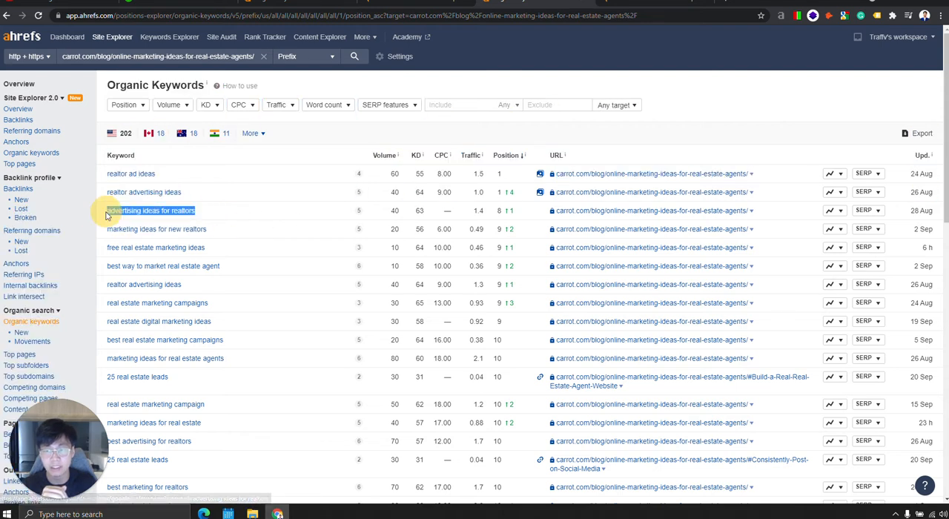
pyautogui.moveTo(233, 230); pyautogui.dragTo(112, 230)
pyautogui.moveTo(264, 248); pyautogui.dragTo(112, 247)
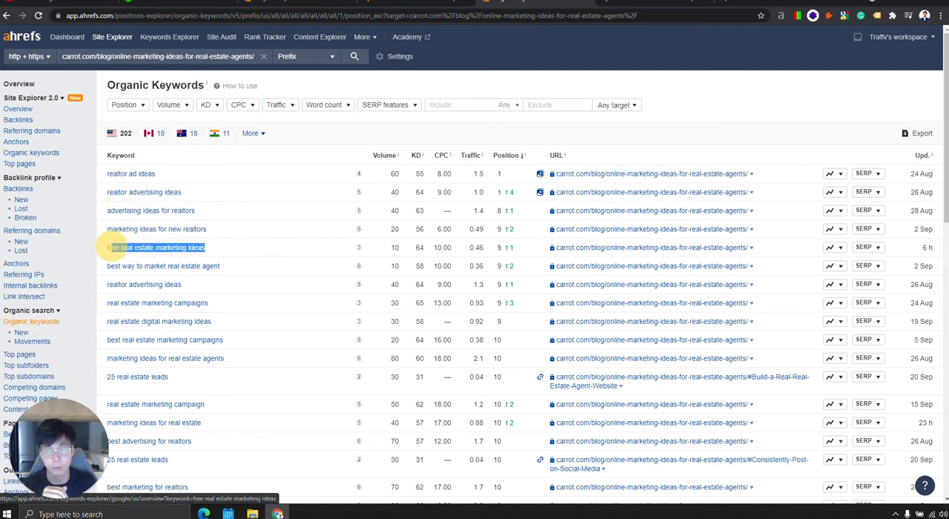
pyautogui.moveTo(223, 229); pyautogui.dragTo(106, 226)
pyautogui.moveTo(252, 215); pyautogui.dragTo(110, 210)
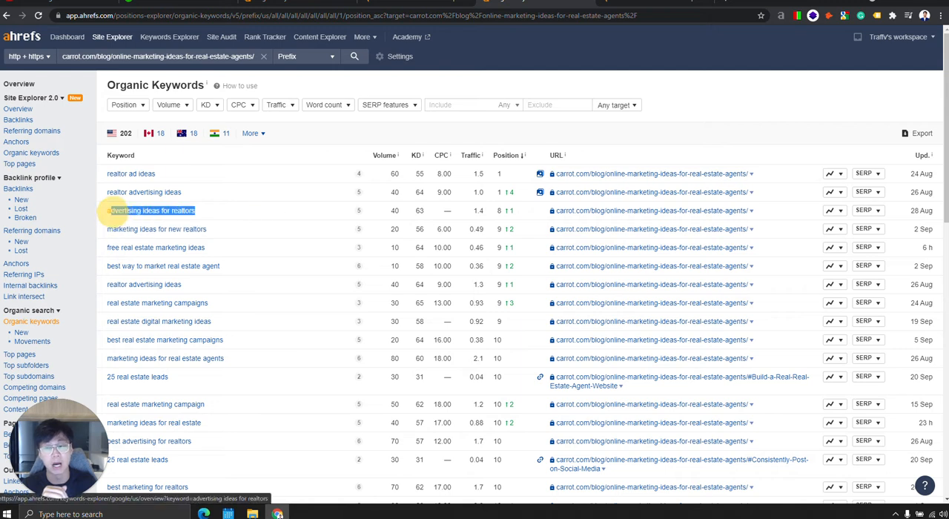
pyautogui.moveTo(259, 251); pyautogui.dragTo(106, 255)
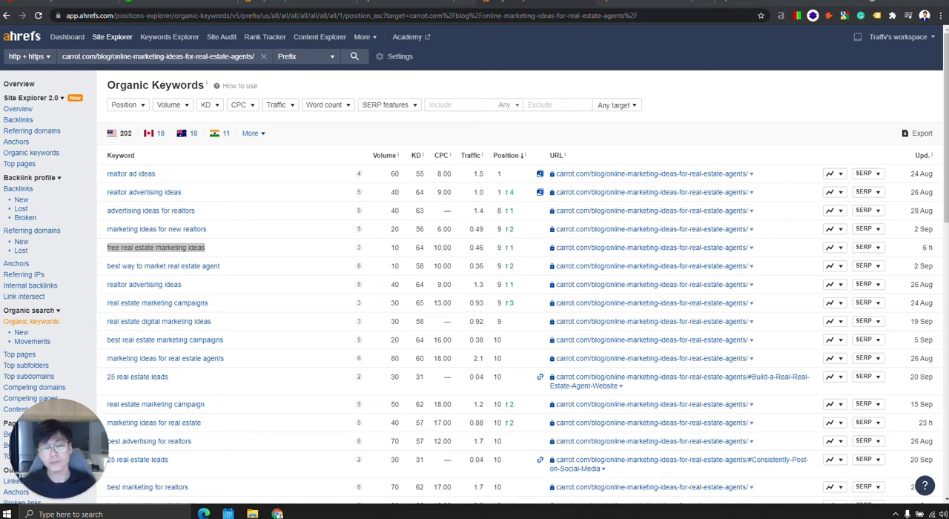
# Open the ranking blog post in a new tab, return to its keywords report and sort the keywords by volume.
pyautogui.click(637, 175)
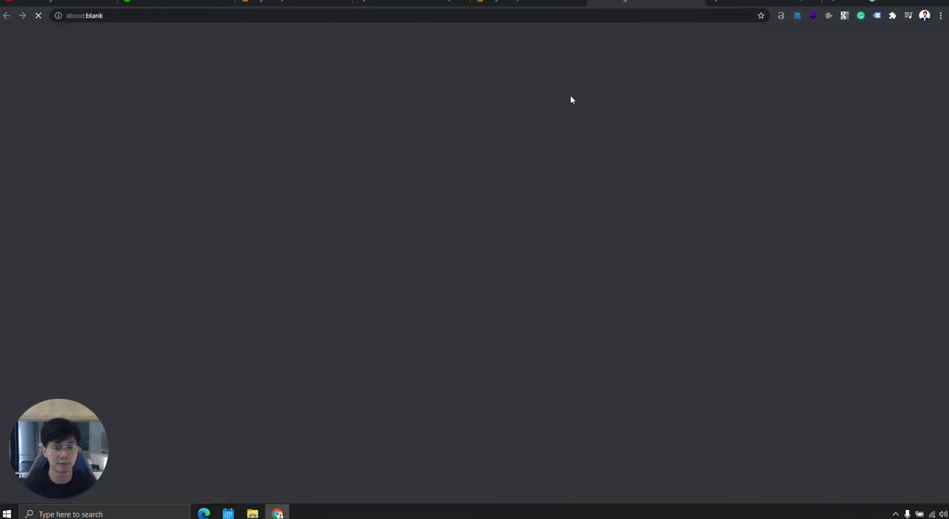
pyautogui.click(531, 3)
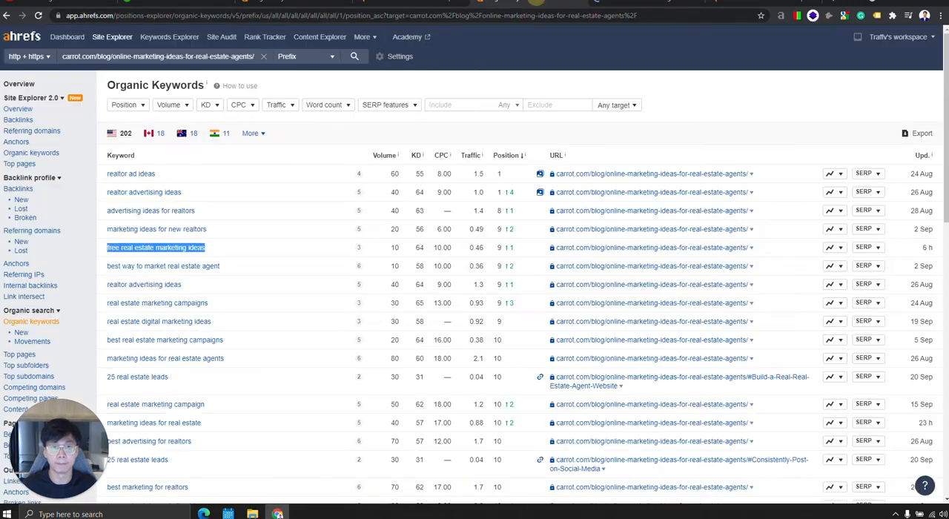
pyautogui.click(384, 157)
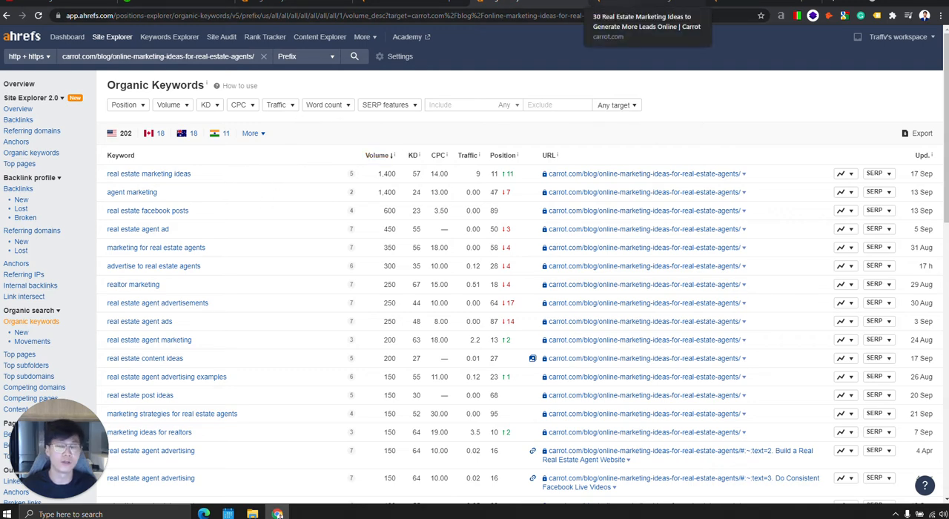
# Show the Ahrefs on-page data report for the blog post and select the page's URL.
pyautogui.click(623, 6)
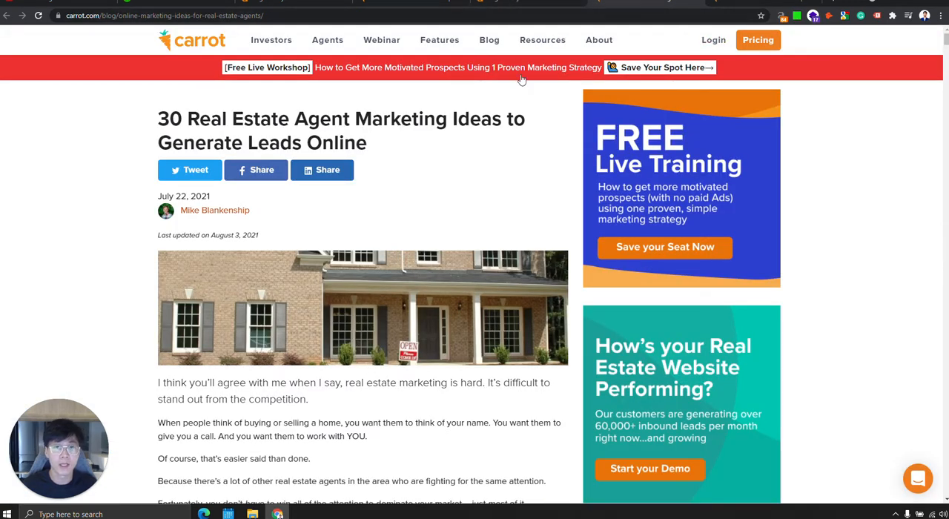
pyautogui.click(783, 16)
pyautogui.click(143, 34)
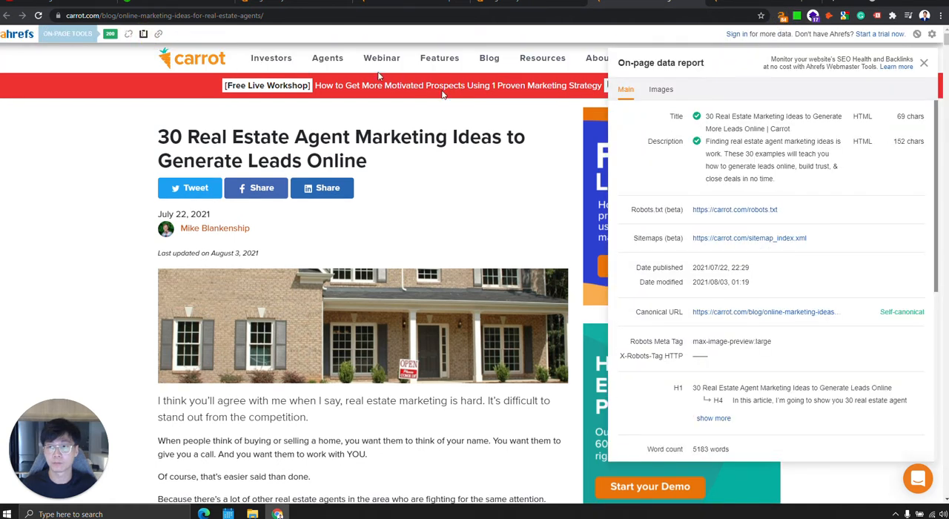
pyautogui.moveTo(74, 15)
pyautogui.mouseDown()
pyautogui.moveTo(326, 19)
pyautogui.moveTo(60, 16)
pyautogui.mouseUp()
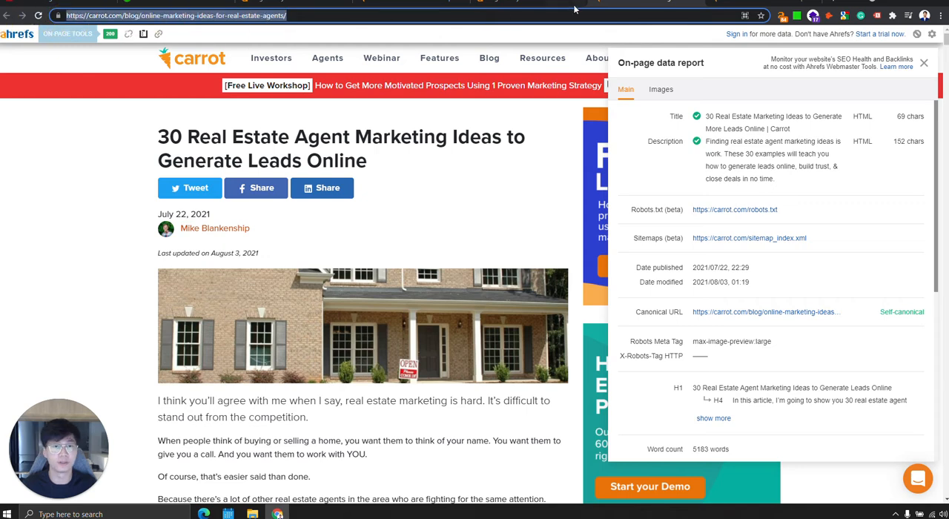
# Recheck the highest-volume keywords, return to the article and expand its full heading outline in the on-page report to review it.
pyautogui.click(496, 5)
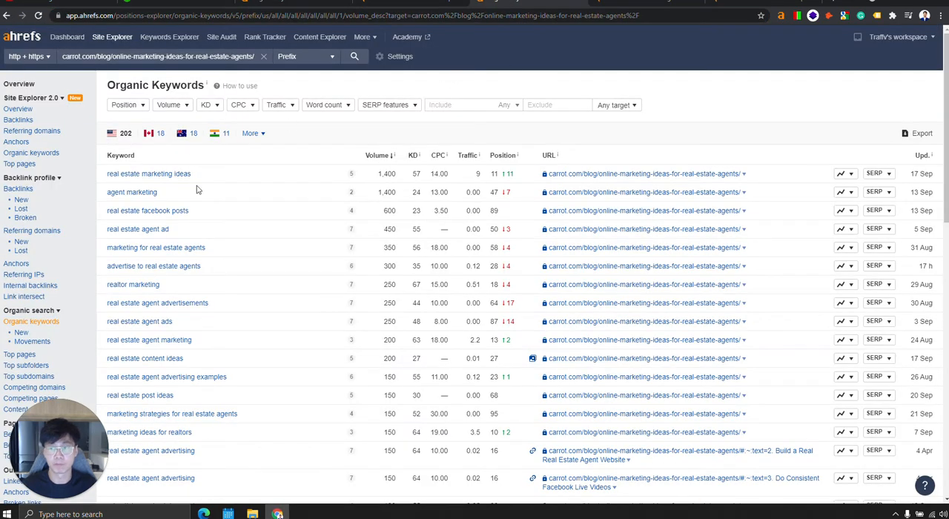
pyautogui.click(642, 5)
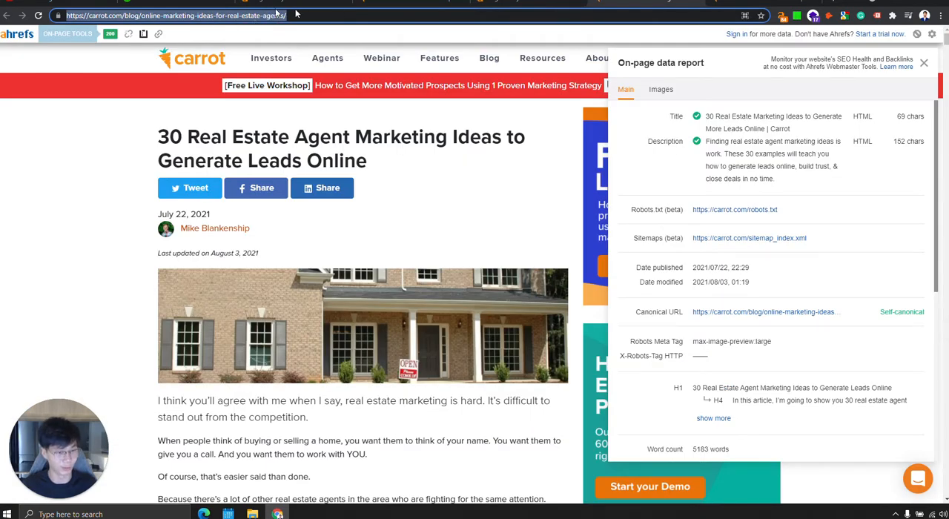
pyautogui.click(713, 418)
pyautogui.scroll(-3, 771, 356)
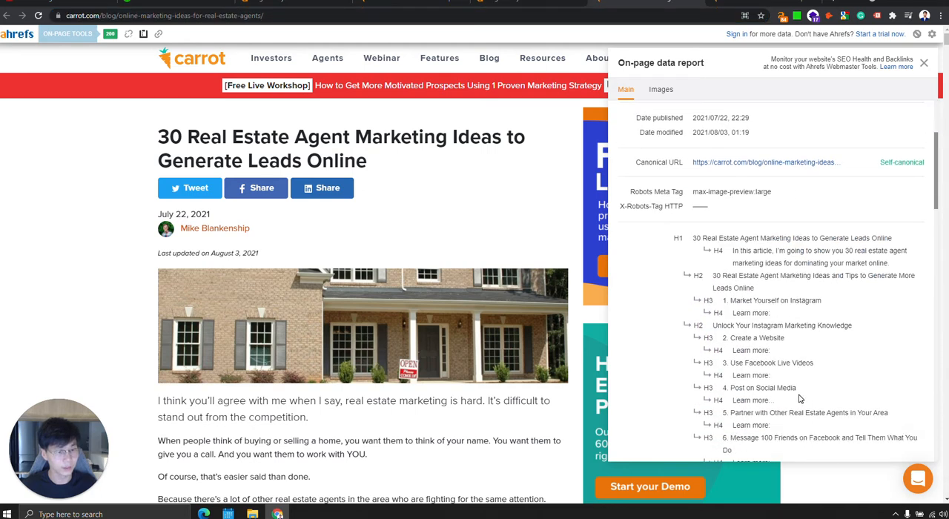
# Highlight the numbered H2–H4 headings in the article's outline to review its structure, and reopen the on-page data report.
pyautogui.moveTo(707, 181); pyautogui.dragTo(768, 391)
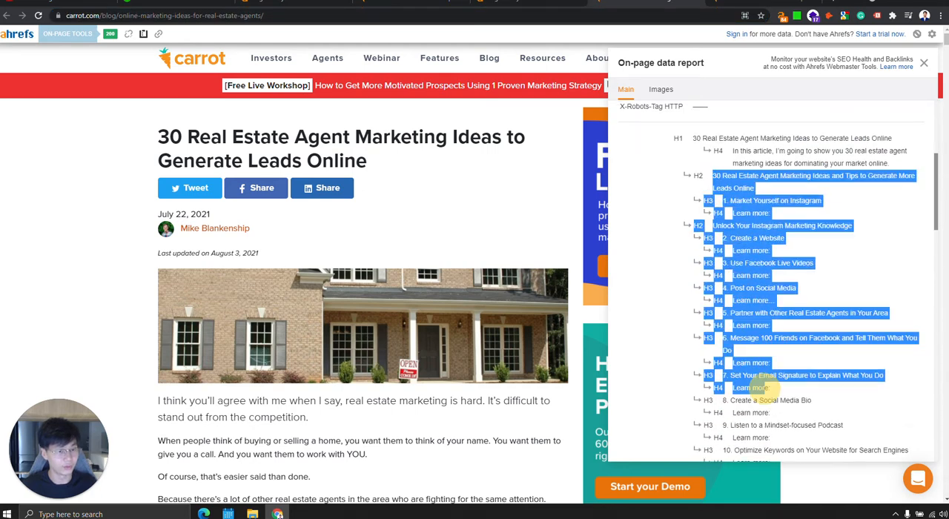
pyautogui.scroll(-4, 768, 391)
pyautogui.click(679, 334)
pyautogui.scroll(9, 679, 334)
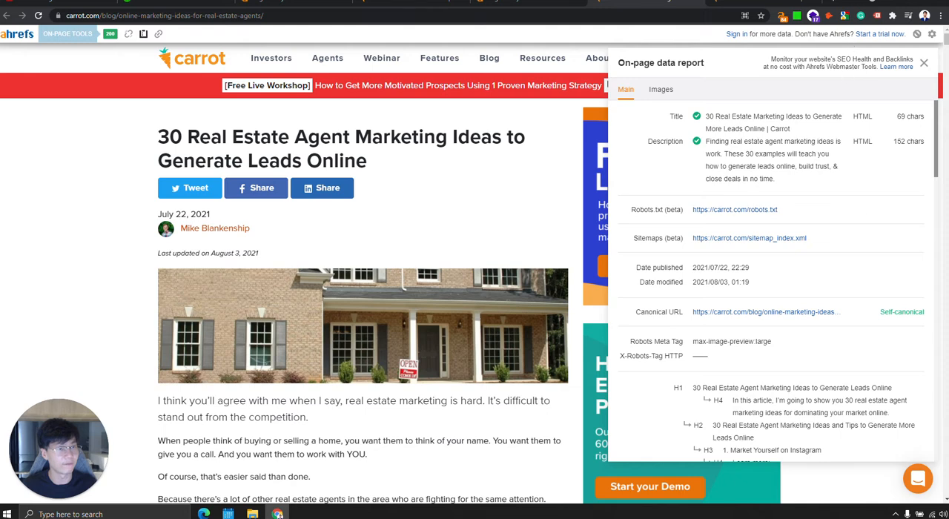
pyautogui.click(924, 63)
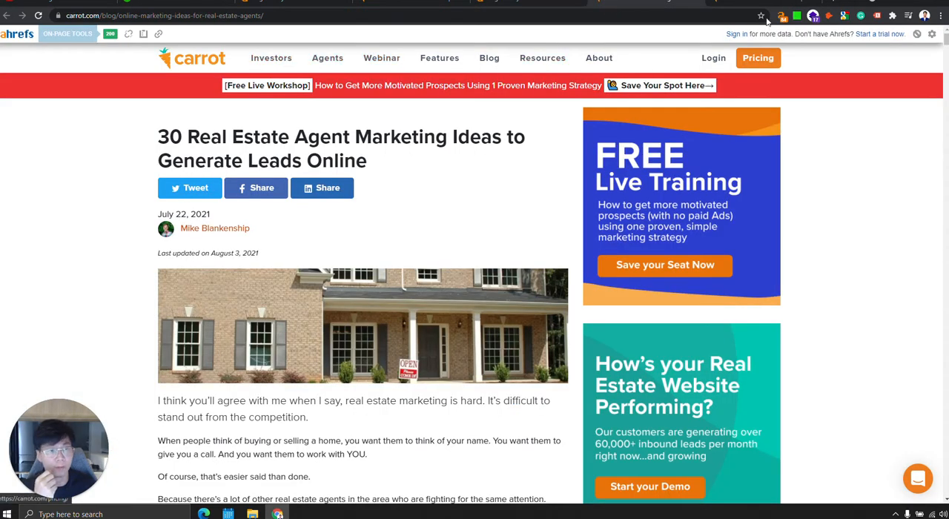
pyautogui.click(143, 34)
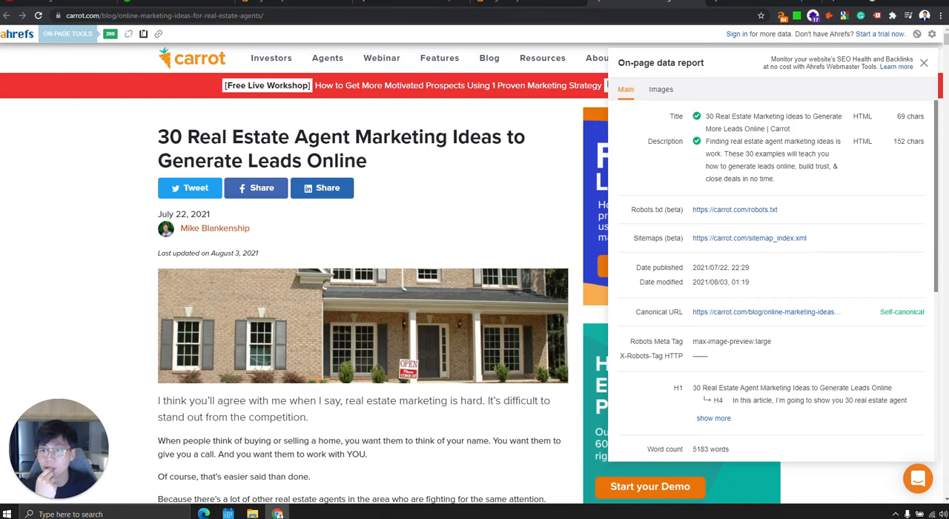
# Sort the organic keywords by position, and highlight the article's title and URL in comparison.
pyautogui.click(520, 3)
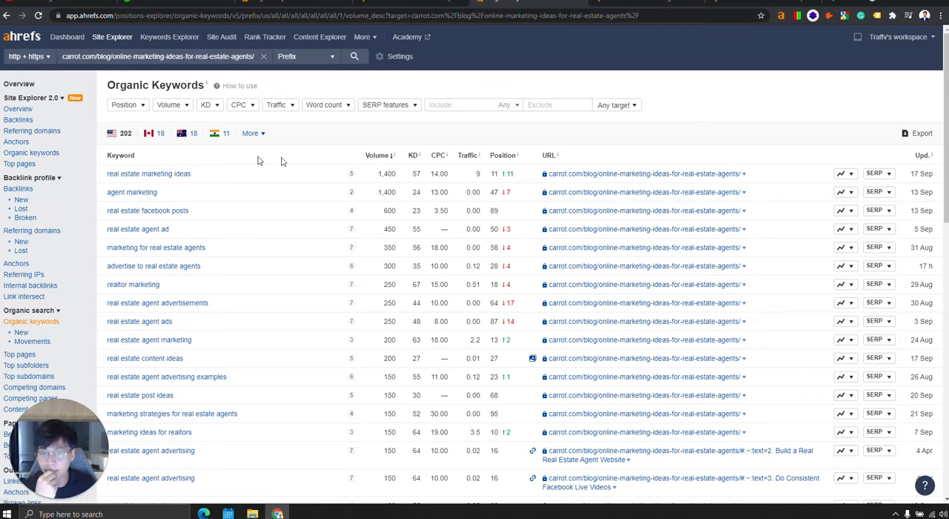
pyautogui.click(496, 155)
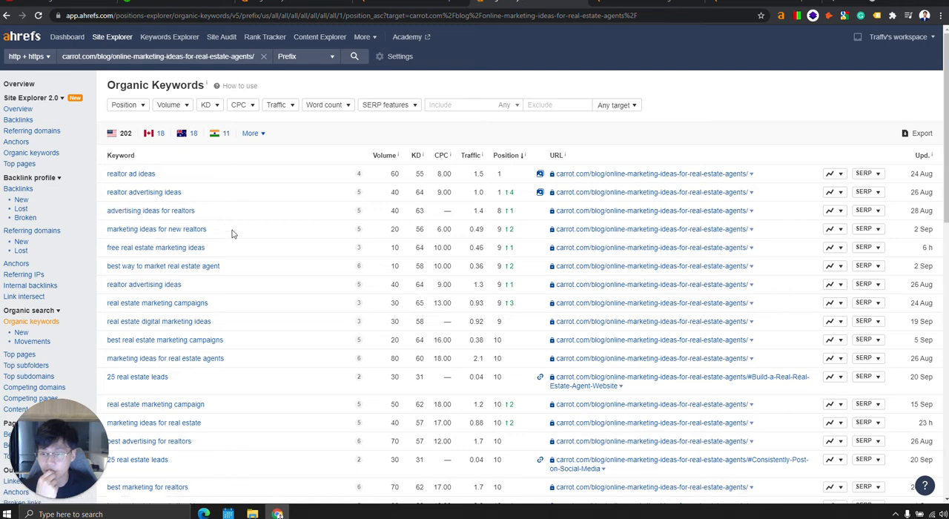
pyautogui.click(625, 2)
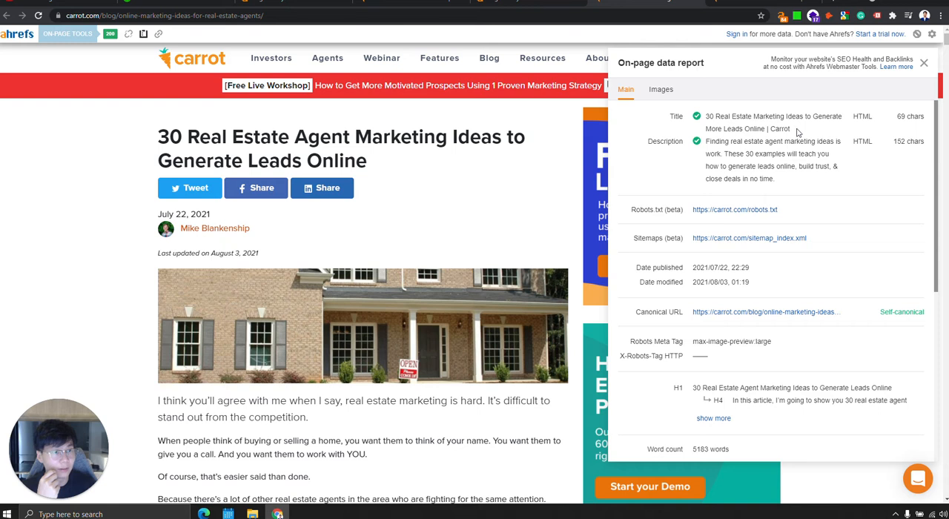
pyautogui.moveTo(702, 119); pyautogui.dragTo(799, 133)
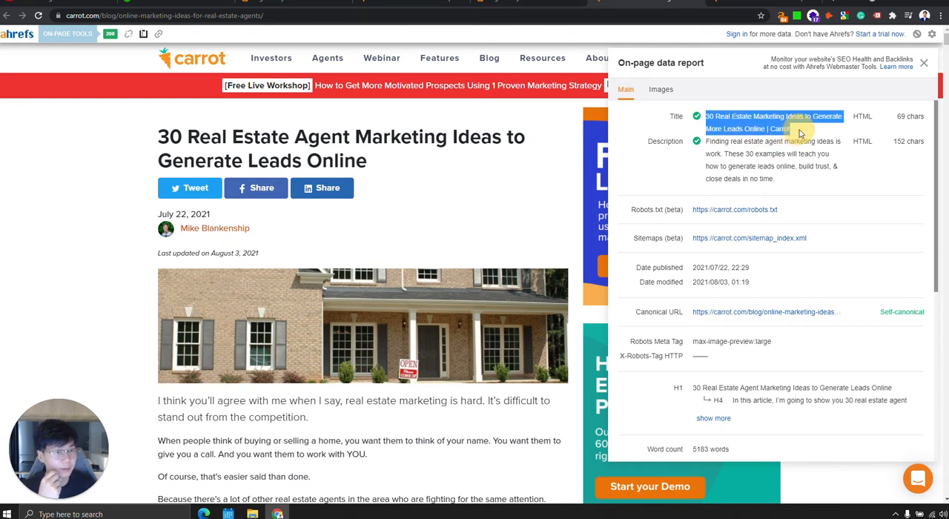
pyautogui.moveTo(271, 16); pyautogui.dragTo(33, 32)
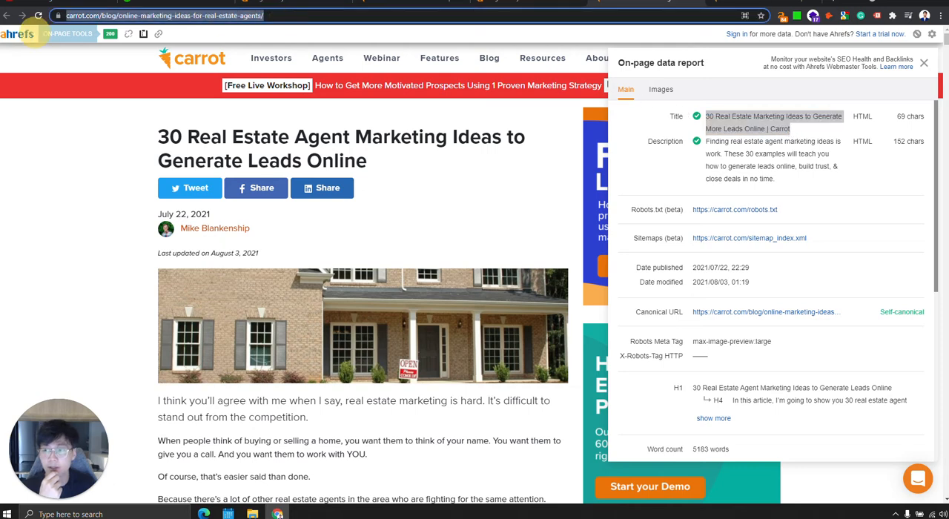
# Highlight the word "realtors" in the keyword "advertising ideas for realtors" and compare it with the article's title and URL.
pyautogui.click(529, 9)
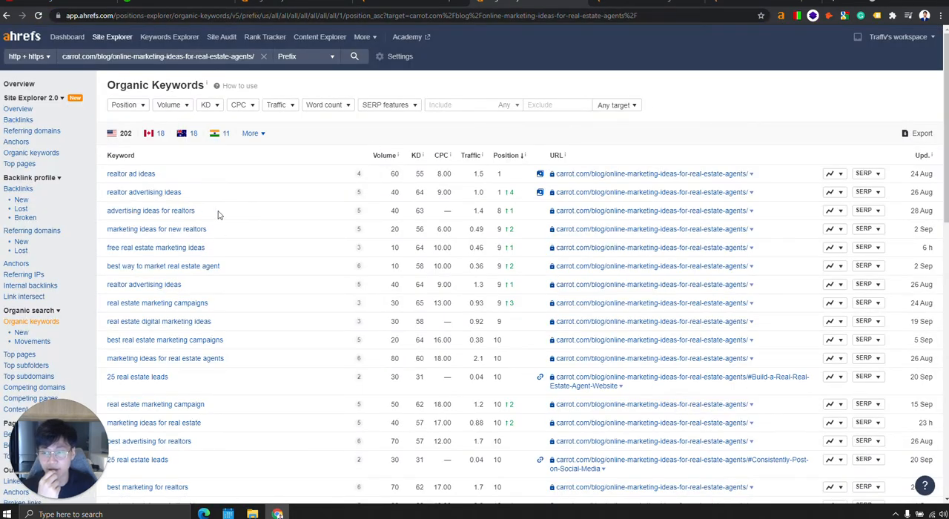
pyautogui.moveTo(224, 213); pyautogui.dragTo(157, 211)
pyautogui.click(174, 221)
pyautogui.doubleClick(184, 211)
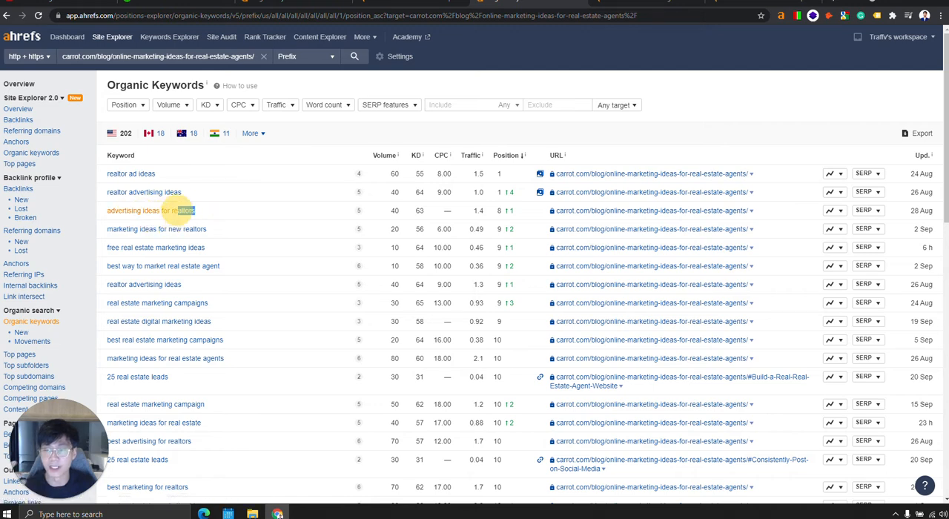
pyautogui.click(632, 5)
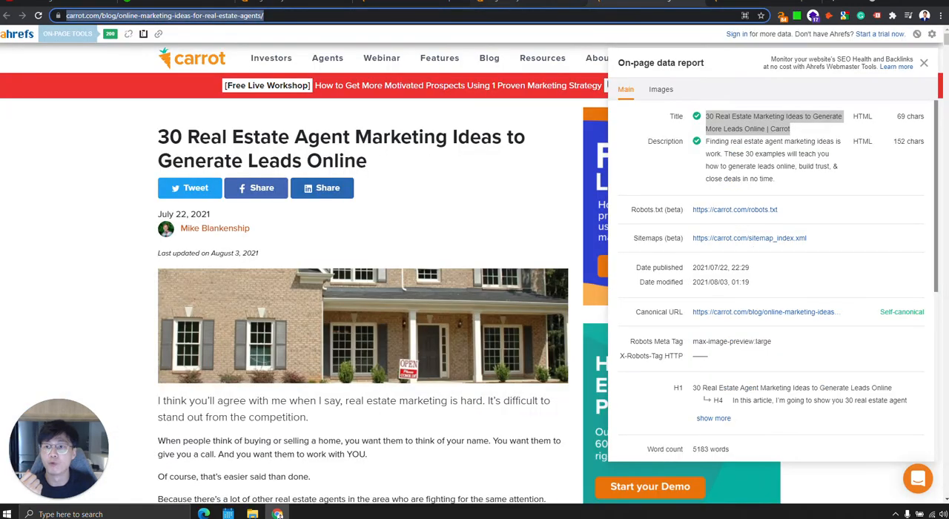
pyautogui.click(521, 6)
pyautogui.click(196, 220)
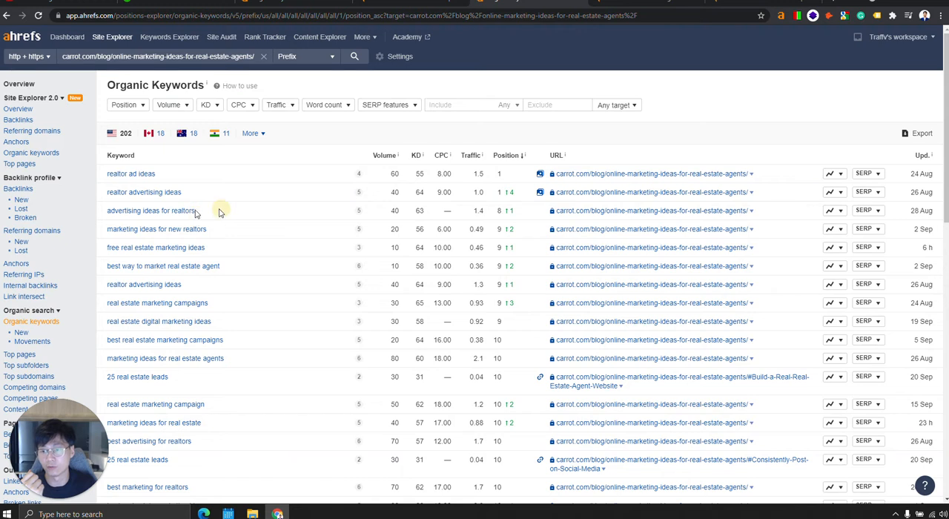
pyautogui.moveTo(217, 211); pyautogui.dragTo(172, 211)
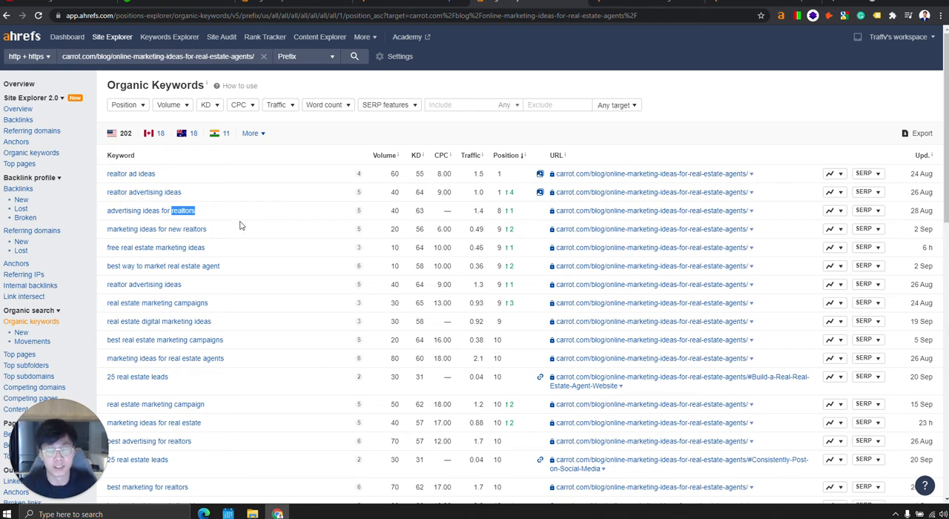
# Recheck the article's title and URL wording against the best-ranking keywords for exact matches.
pyautogui.click(611, 4)
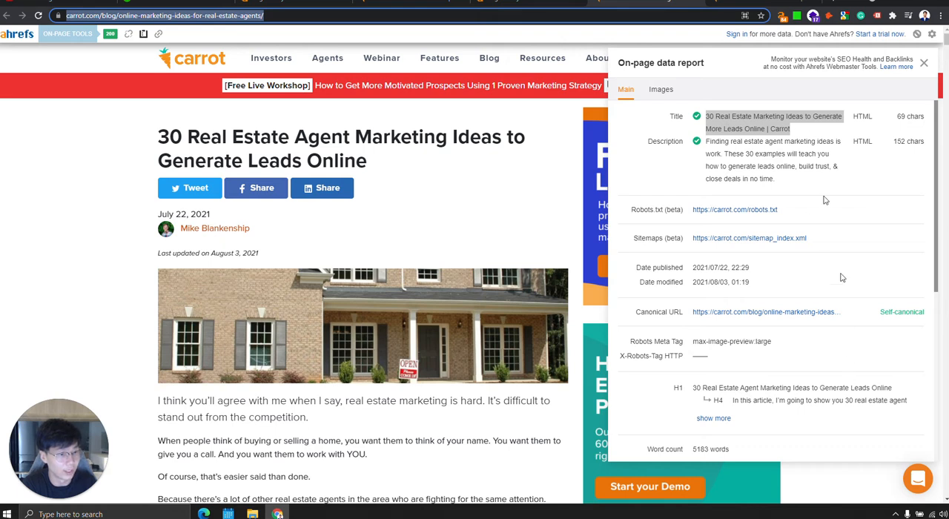
pyautogui.click(808, 130)
pyautogui.moveTo(802, 127); pyautogui.dragTo(702, 119)
pyautogui.click(702, 120)
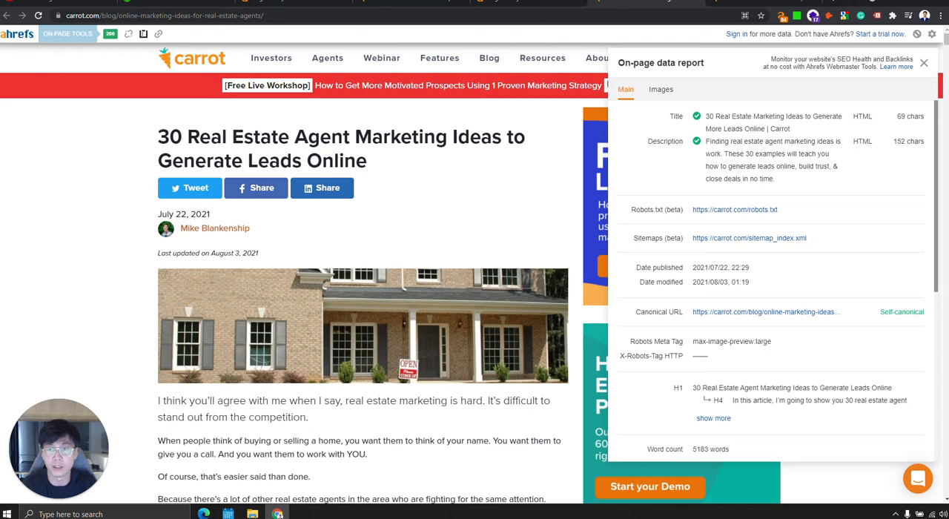
pyautogui.click(509, 2)
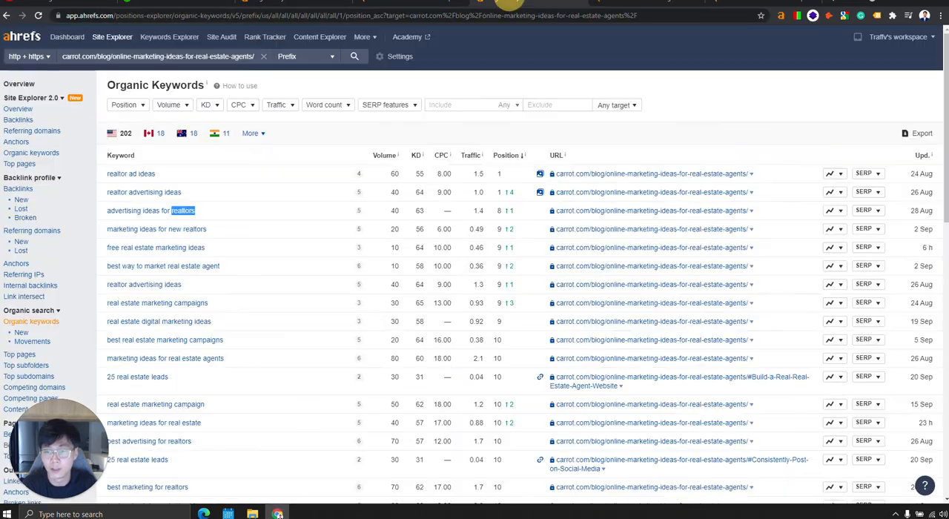
pyautogui.click(296, 207)
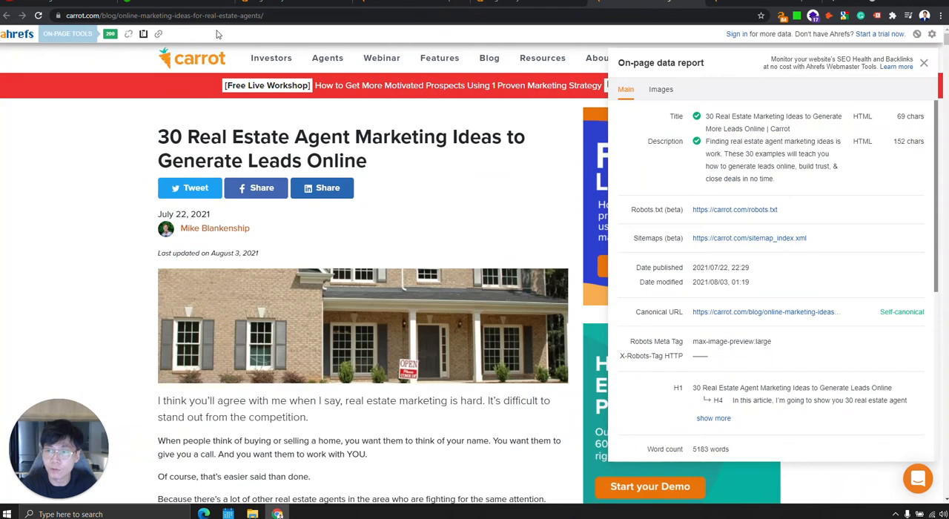
pyautogui.click(228, 14)
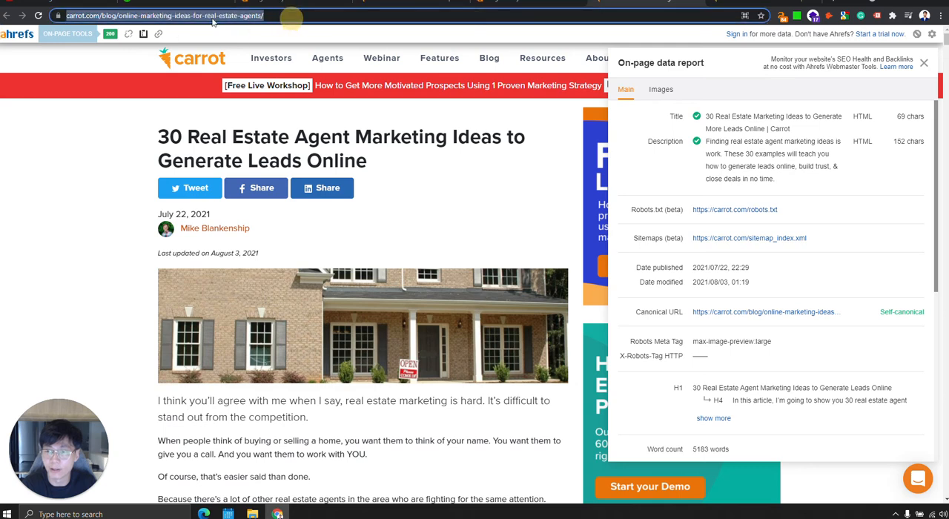
pyautogui.click(228, 15)
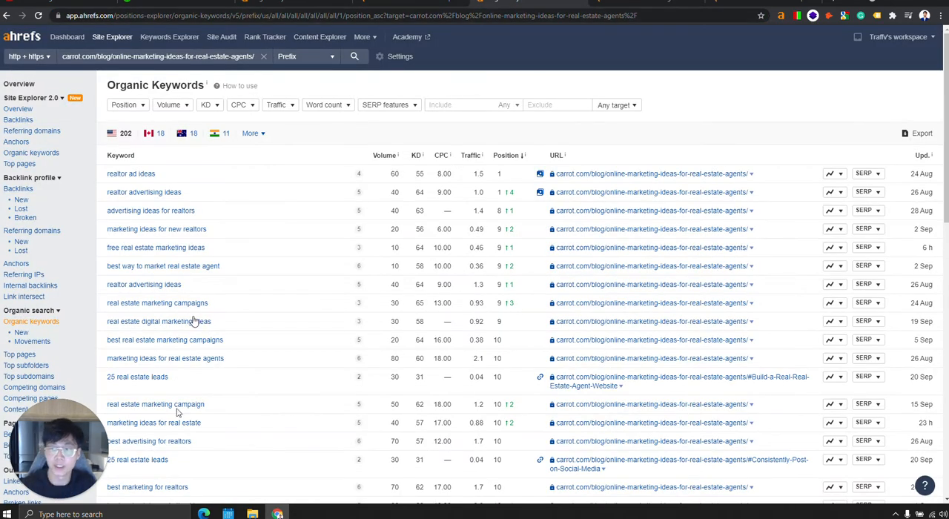
# Open a blank Notepad document and move its window aside so the keywords list stays readable.
pyautogui.click(111, 513)
pyautogui.click(66, 261)
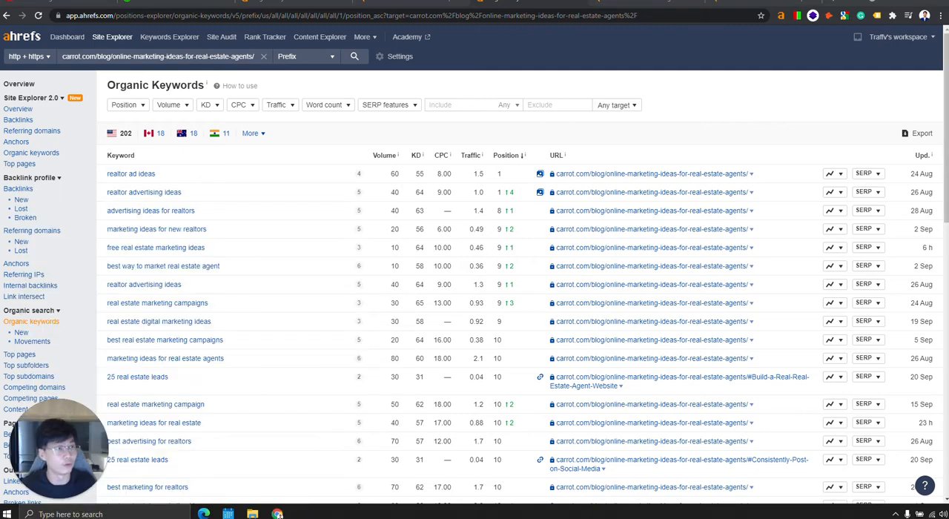
pyautogui.moveTo(697, 129); pyautogui.dragTo(674, 170)
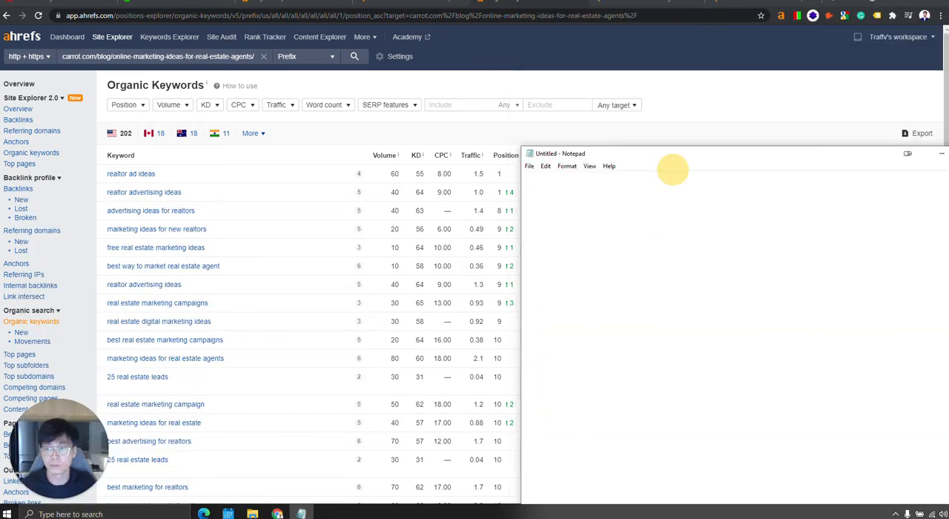
pyautogui.click(248, 159)
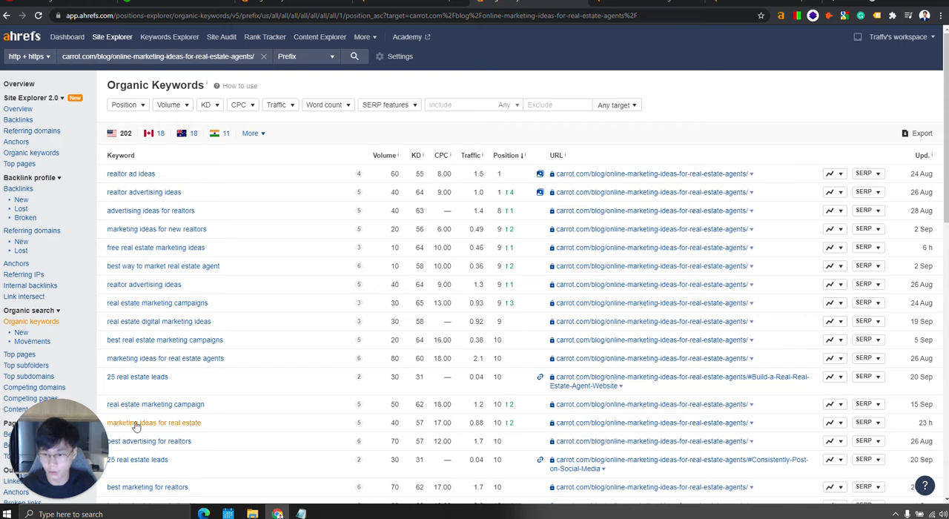
pyautogui.click(301, 514)
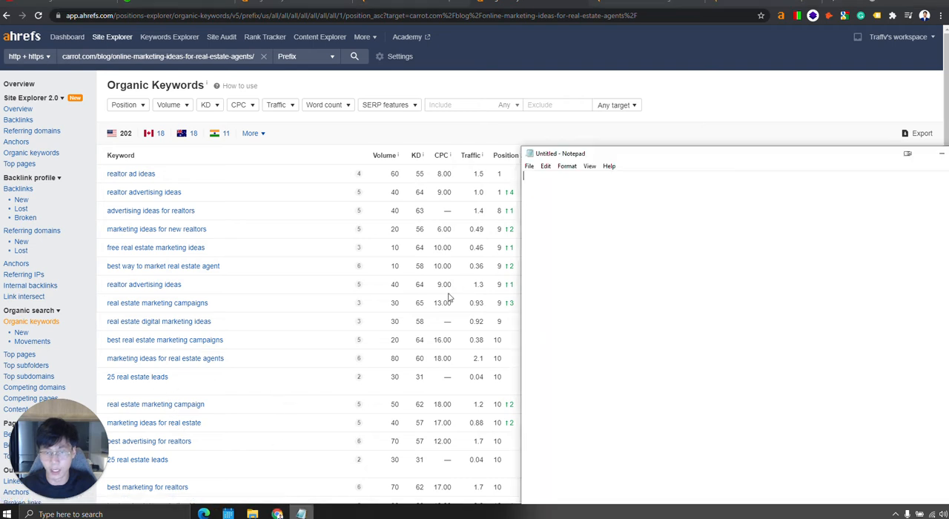
pyautogui.moveTo(570, 155); pyautogui.dragTo(948, 172)
pyautogui.click(617, 234)
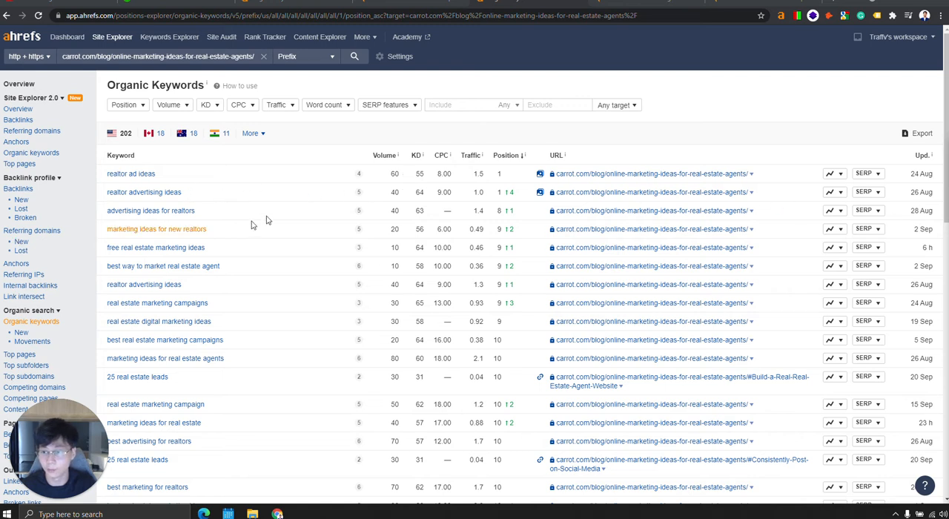
# Copy "advertising ideas for realtors" and "marketing ideas for new realtors" into the Notepad list, checking them against the article.
pyautogui.moveTo(256, 215); pyautogui.dragTo(108, 213)
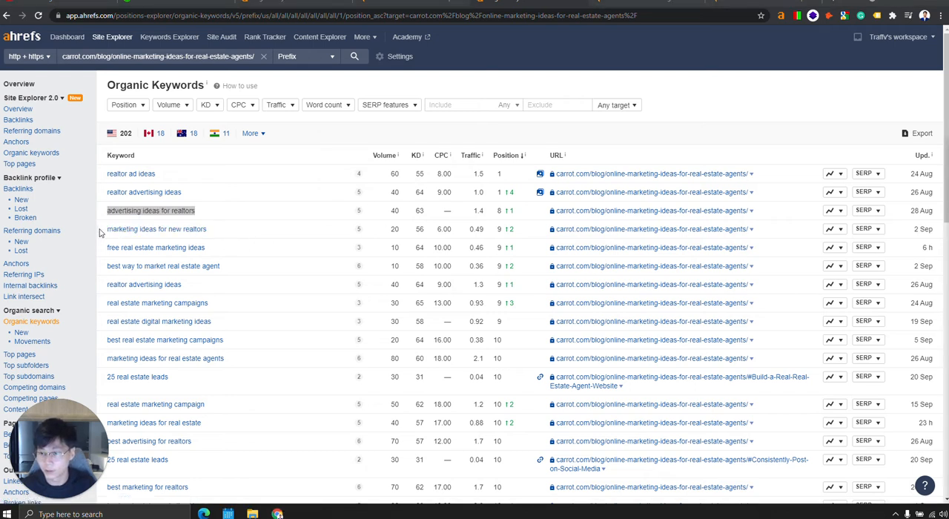
pyautogui.moveTo(101, 230); pyautogui.dragTo(218, 229)
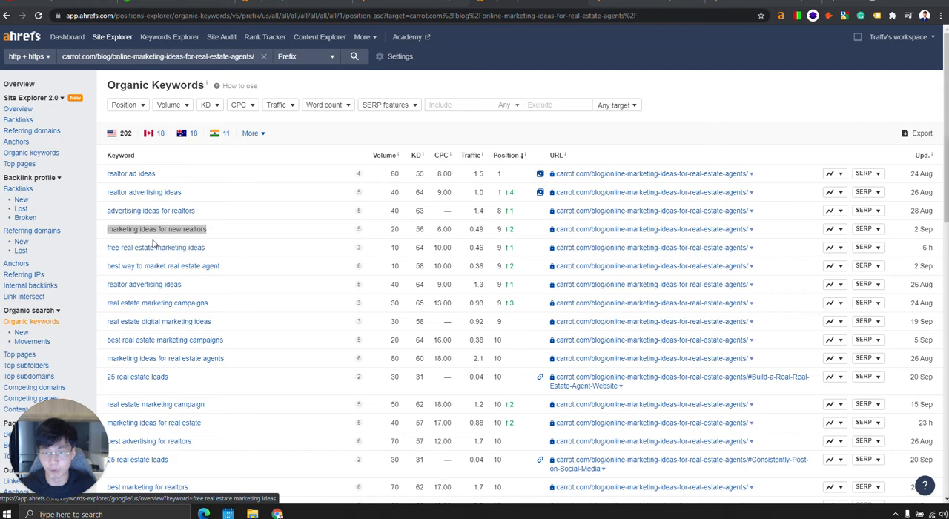
pyautogui.click(647, 3)
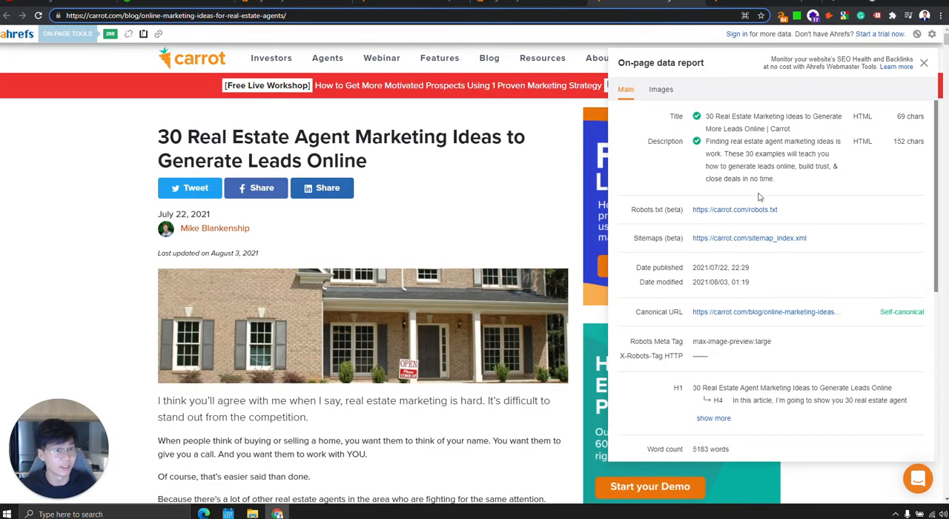
pyautogui.click(531, 3)
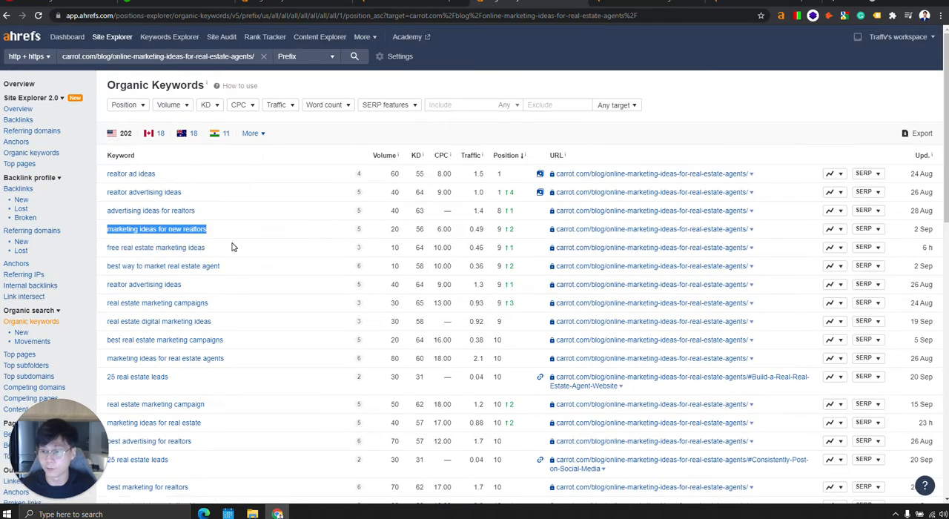
# Highlight the keyword "best way to market real estate agent" and its search volume to examine them.
pyautogui.click(227, 267)
pyautogui.moveTo(228, 267); pyautogui.dragTo(107, 273)
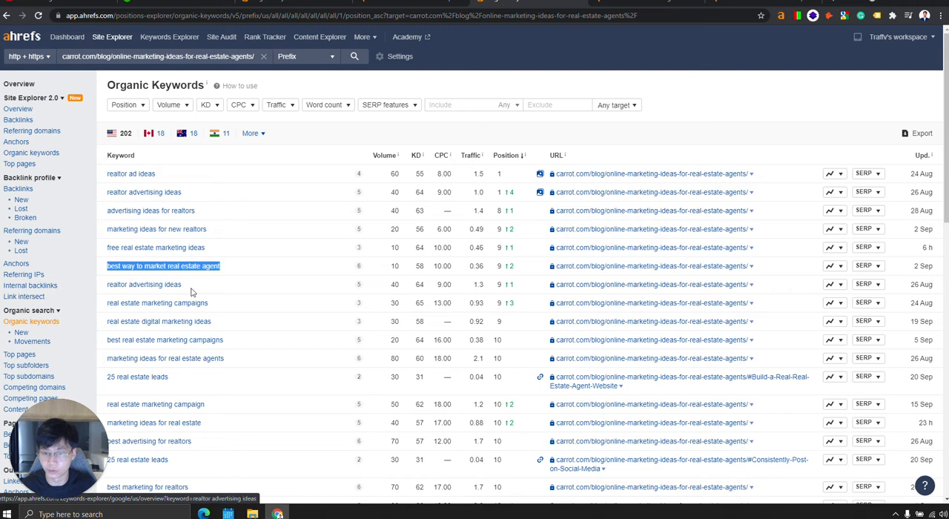
pyautogui.doubleClick(395, 265)
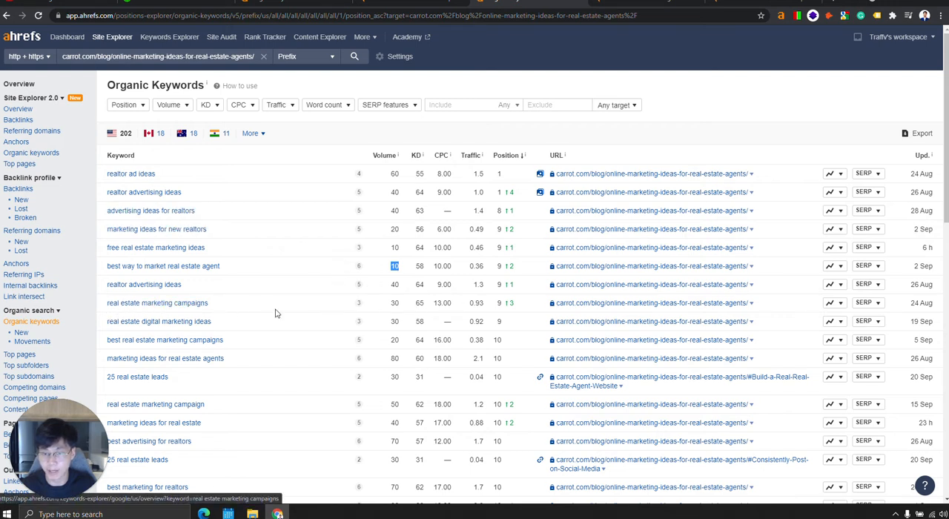
# Add "real estate marketing campaigns" and "real estate digital marketing ideas" to the Notepad list and show its window beside the report.
pyautogui.moveTo(231, 304); pyautogui.dragTo(106, 303)
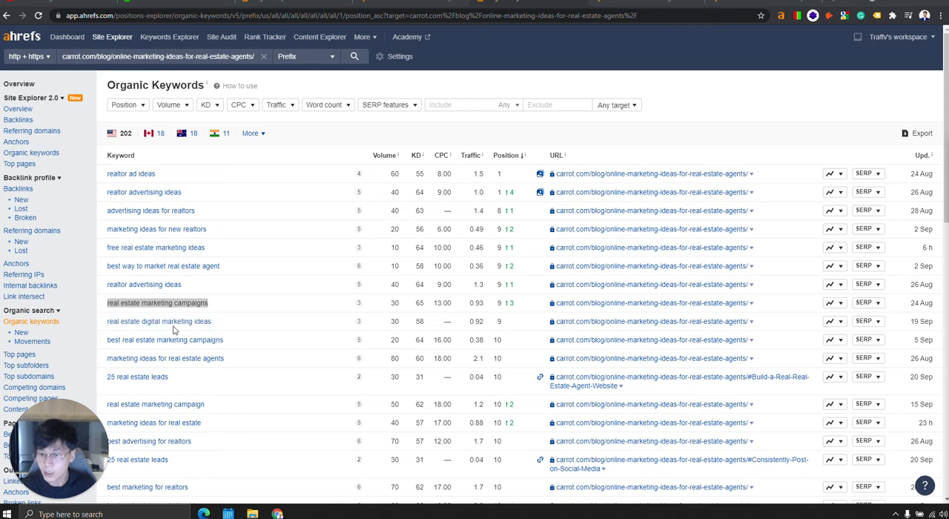
pyautogui.moveTo(216, 322); pyautogui.dragTo(105, 324)
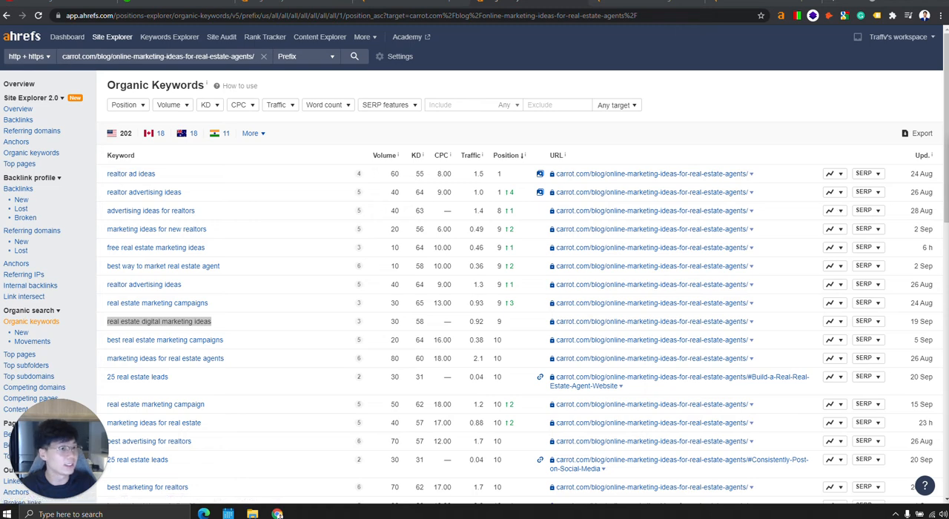
pyautogui.moveTo(948, 96); pyautogui.dragTo(948, 64)
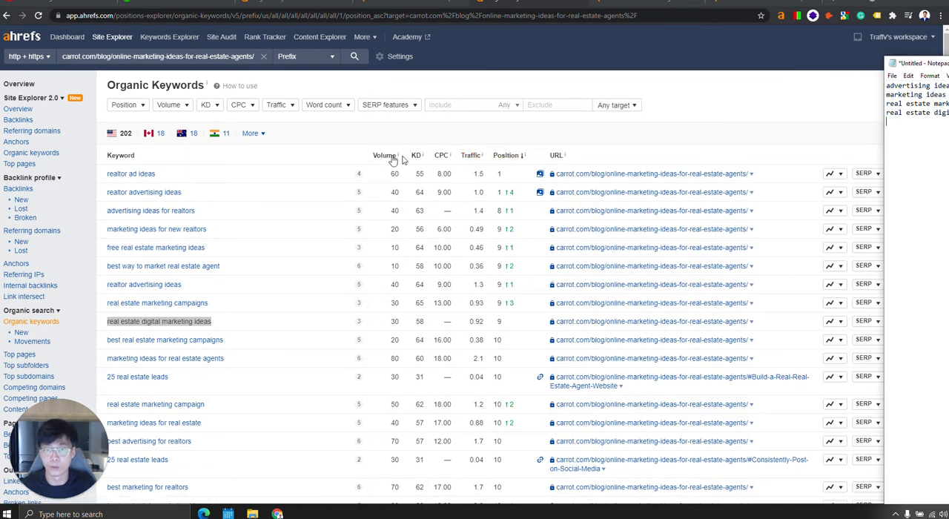
# Sort the organic keywords by volume and add "real estate marketing ideas" to the Notepad list as a separate group.
pyautogui.click(393, 159)
pyautogui.moveTo(189, 175); pyautogui.dragTo(105, 181)
pyautogui.hotkey('ctrl', 'c')
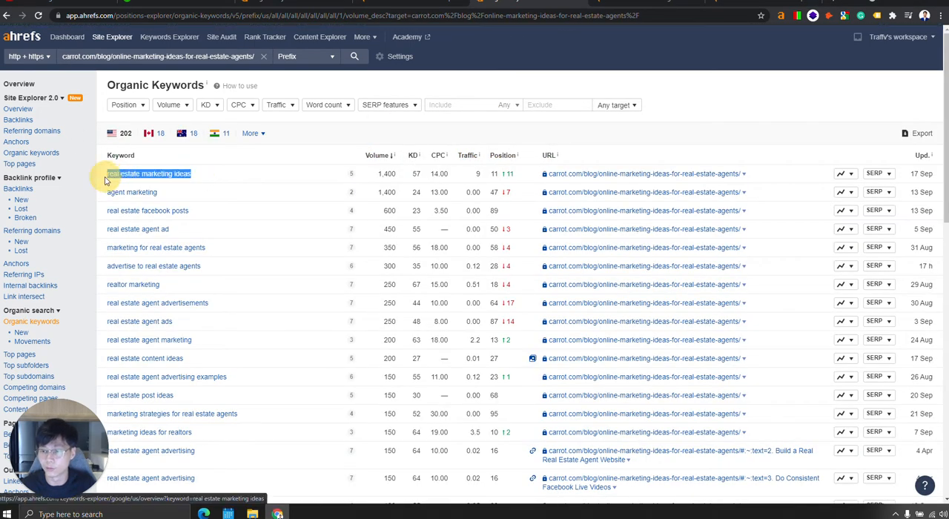
pyautogui.hotkey('alt', 'Tab')
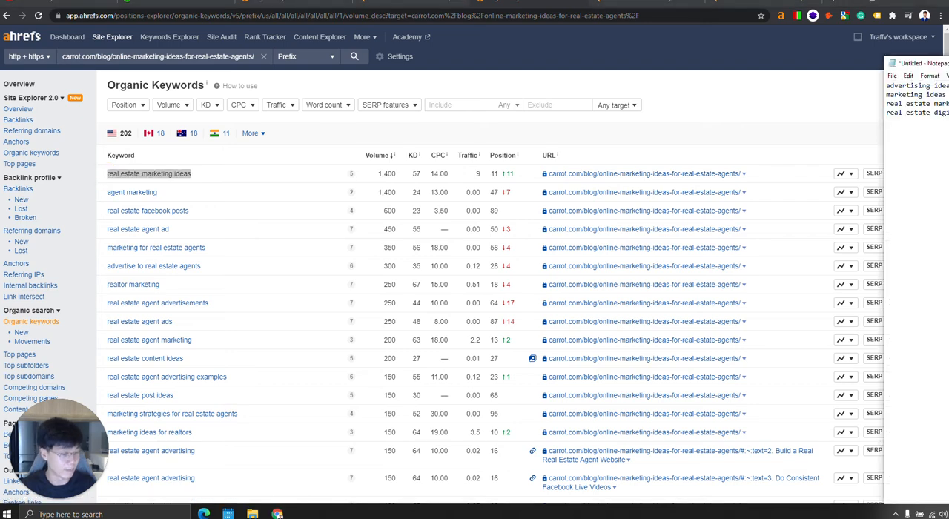
pyautogui.hotkey('ctrl', 'v')
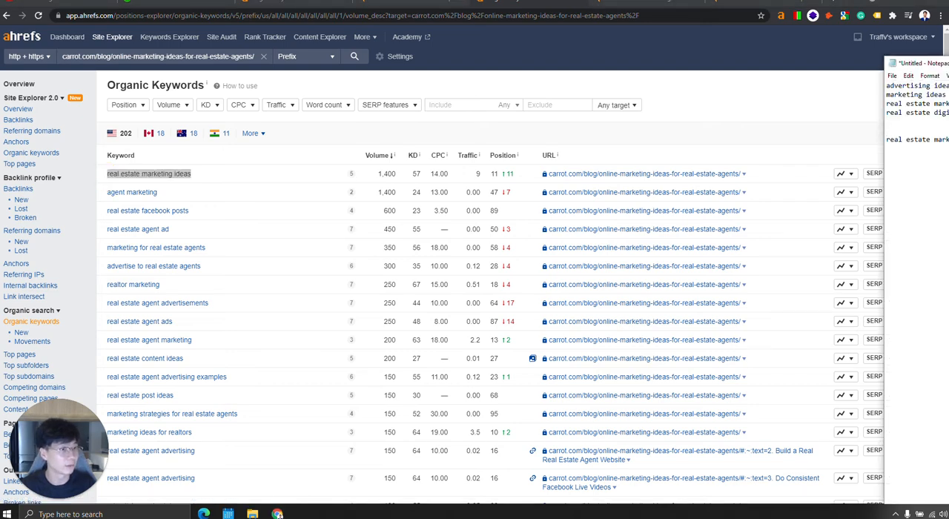
# Paste the Carrot article's URL below the keywords in Notepad and place the Notepad window over the article.
pyautogui.moveTo(920, 63); pyautogui.dragTo(510, 148)
pyautogui.moveTo(577, 150); pyautogui.dragTo(860, 139)
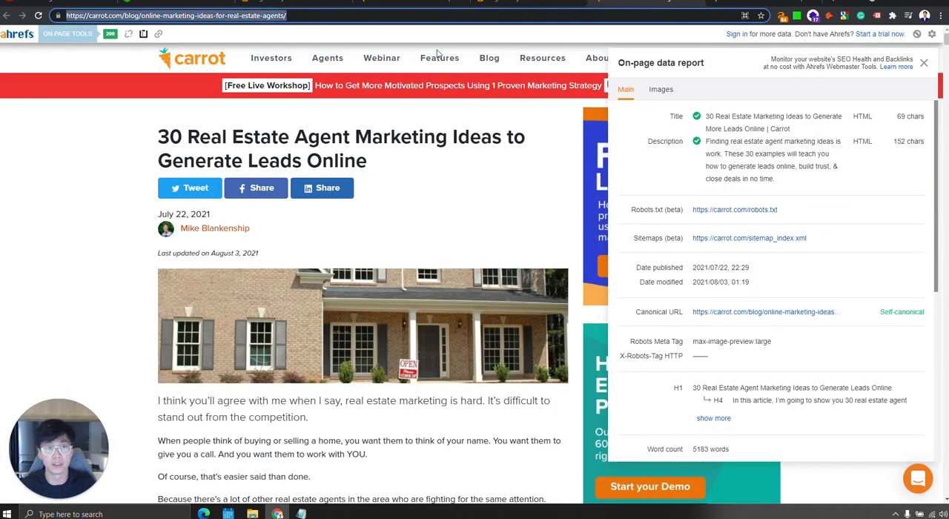
pyautogui.hotkey('alt', 'Tab')
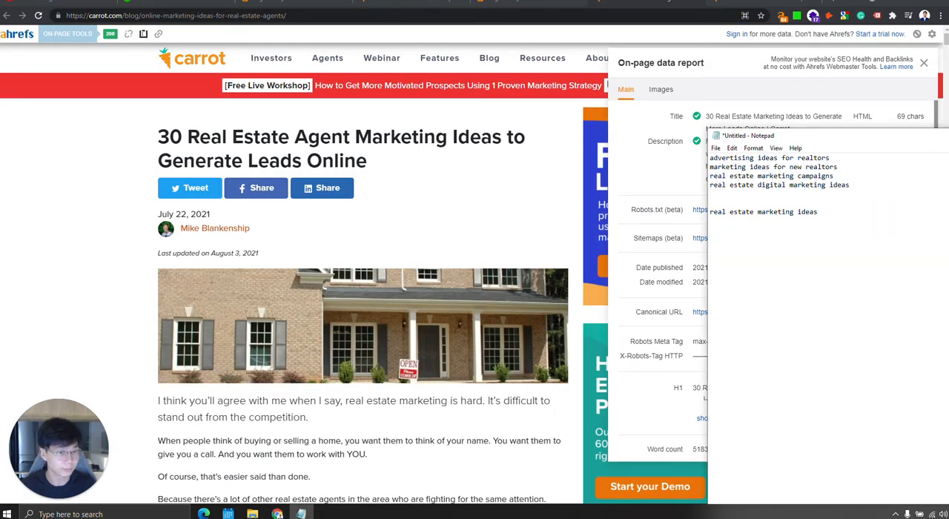
pyautogui.press('Return')
pyautogui.press('Return')
pyautogui.write('https://carrot.com/blog/online-marketing-ideas-for-real-estate-agents/')
pyautogui.moveTo(800, 137); pyautogui.dragTo(331, 137)
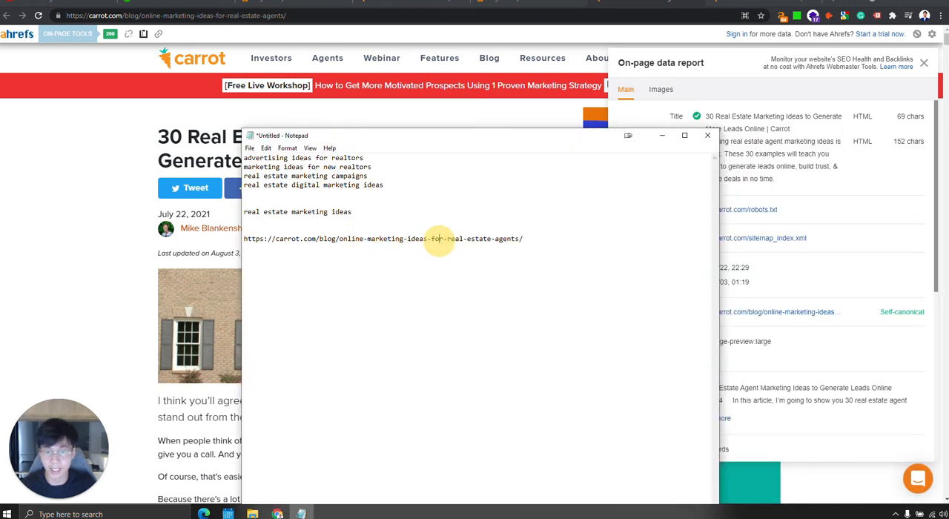
# Highlight the four long-tail keywords in the Notepad list to examine their wording.
pyautogui.doubleClick(298, 159)
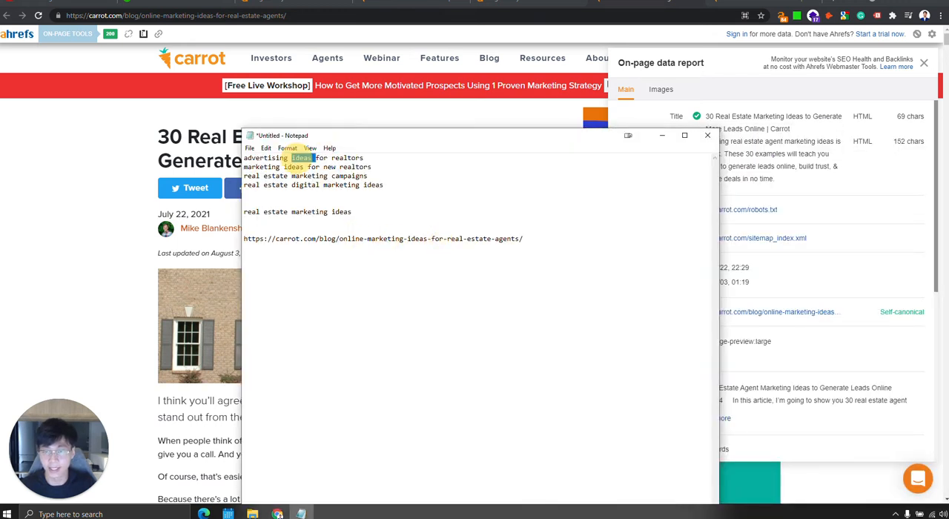
pyautogui.click(364, 176)
pyautogui.doubleClick(265, 167)
pyautogui.click(356, 238)
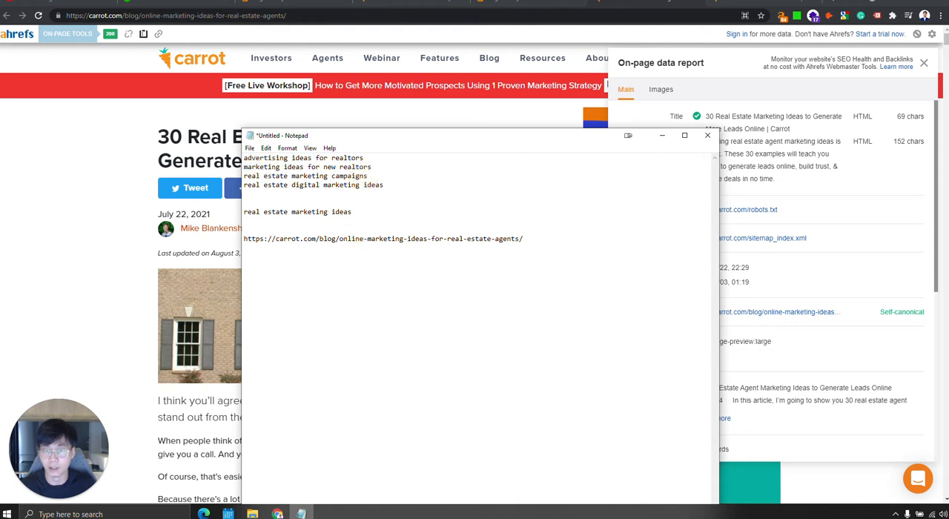
pyautogui.moveTo(387, 185); pyautogui.dragTo(160, 127)
pyautogui.click(423, 175)
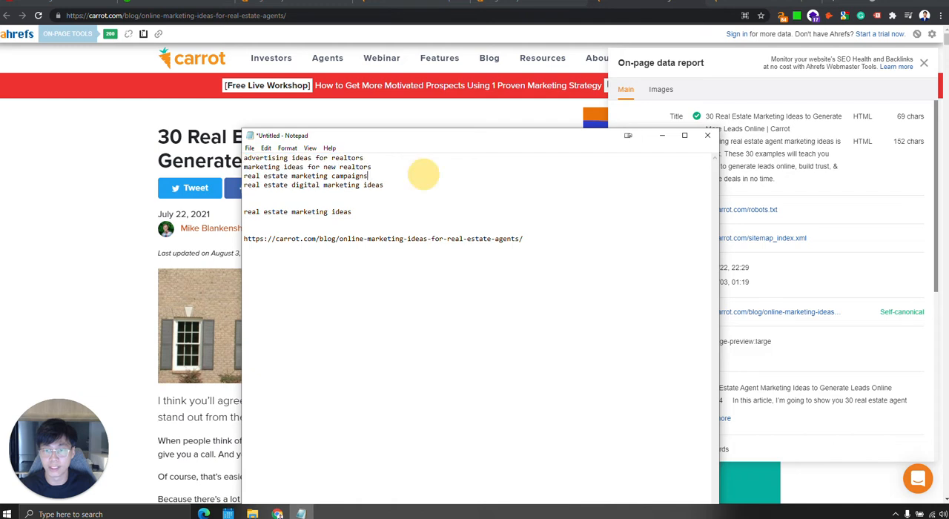
pyautogui.moveTo(420, 185); pyautogui.dragTo(36, 136)
pyautogui.click(475, 189)
pyautogui.click(428, 239)
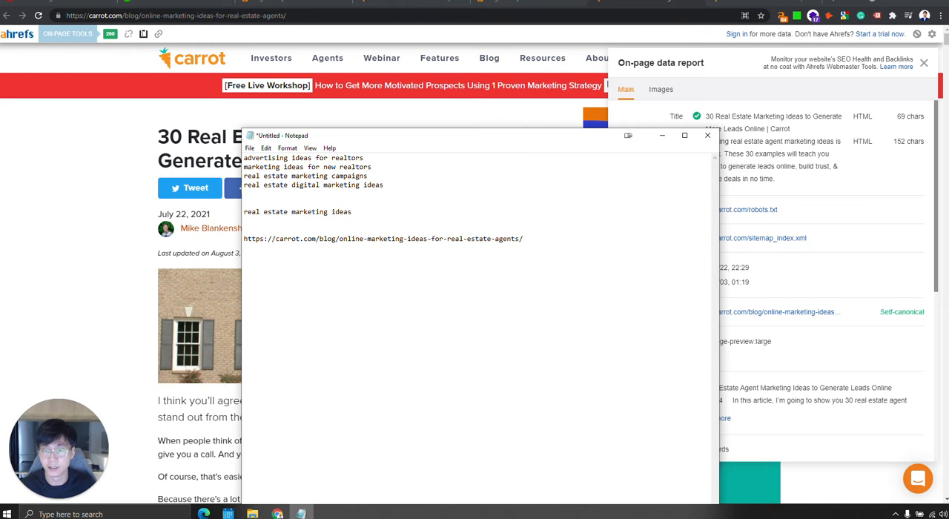
# Compare the keyword "real estate marketing ideas" with the article URL in Notepad, highlighting the URL for review.
pyautogui.moveTo(255, 212); pyautogui.dragTo(353, 239)
pyautogui.click(419, 212)
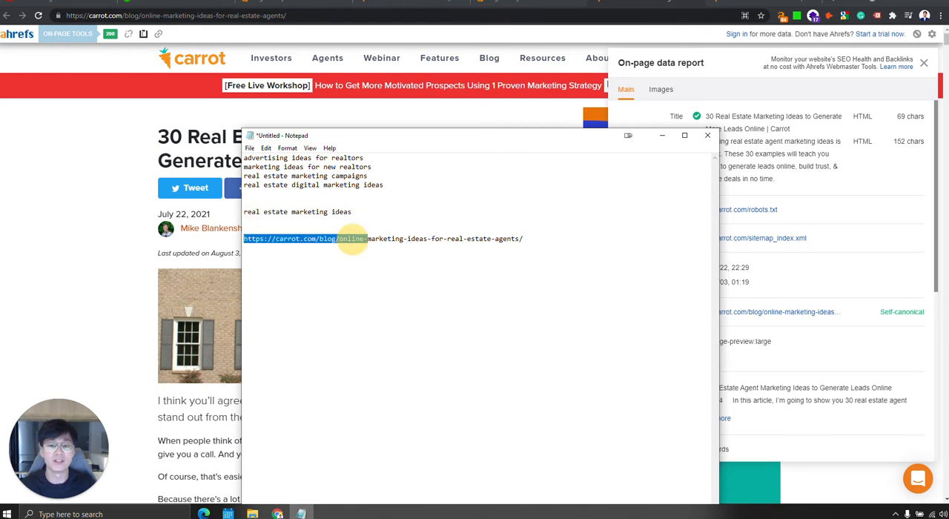
pyautogui.click(353, 240)
pyautogui.click(556, 241)
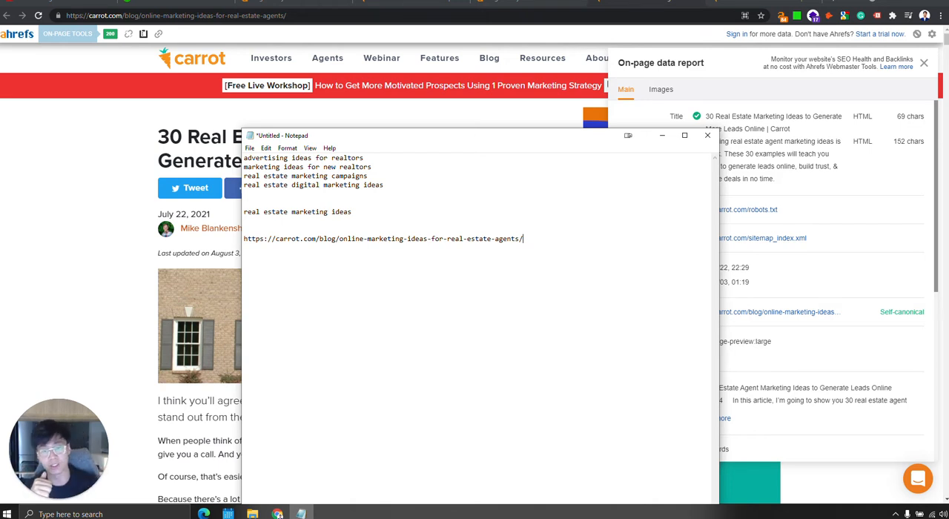
pyautogui.hotkey('shift', 'Home')
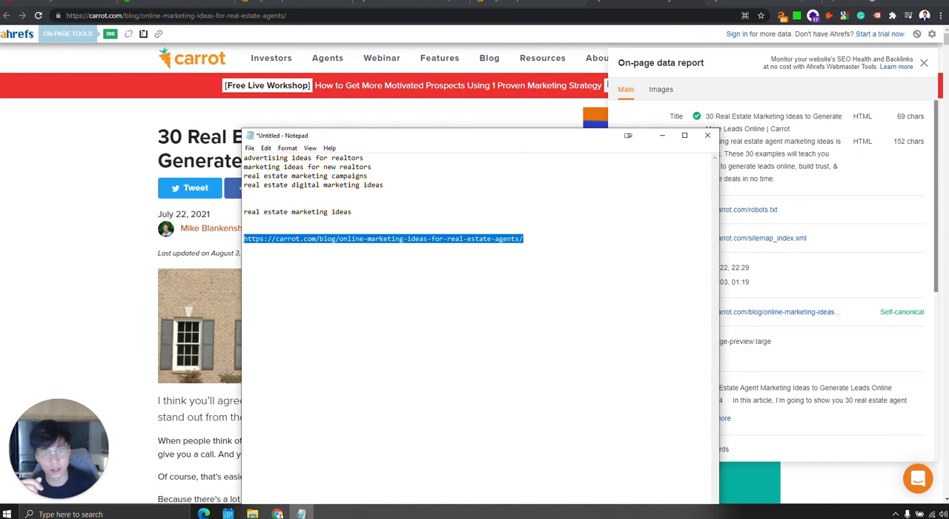
pyautogui.moveTo(530, 238); pyautogui.dragTo(246, 242)
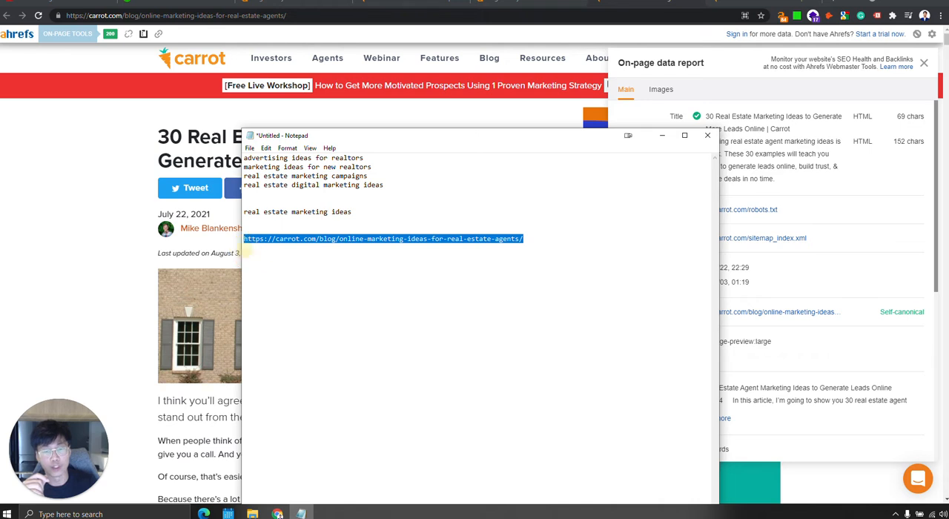
pyautogui.click(566, 236)
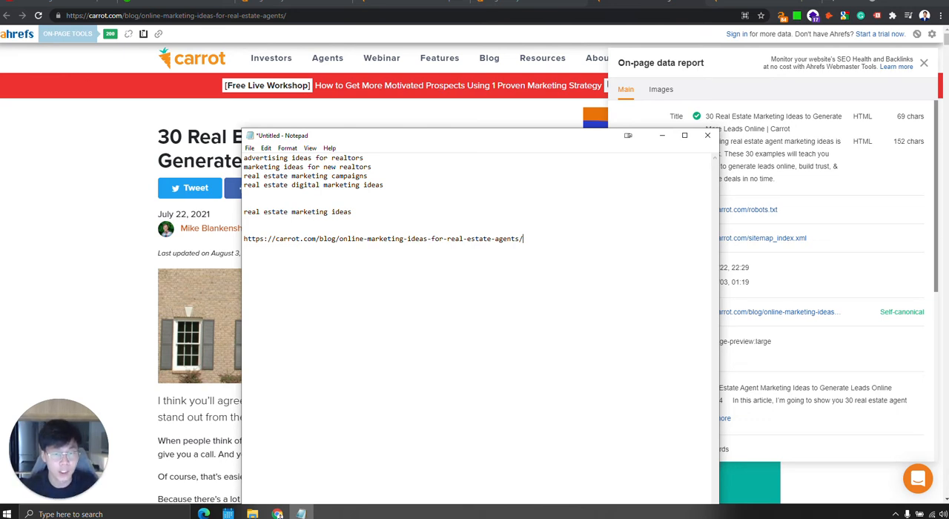
pyautogui.moveTo(244, 238); pyautogui.dragTo(368, 238)
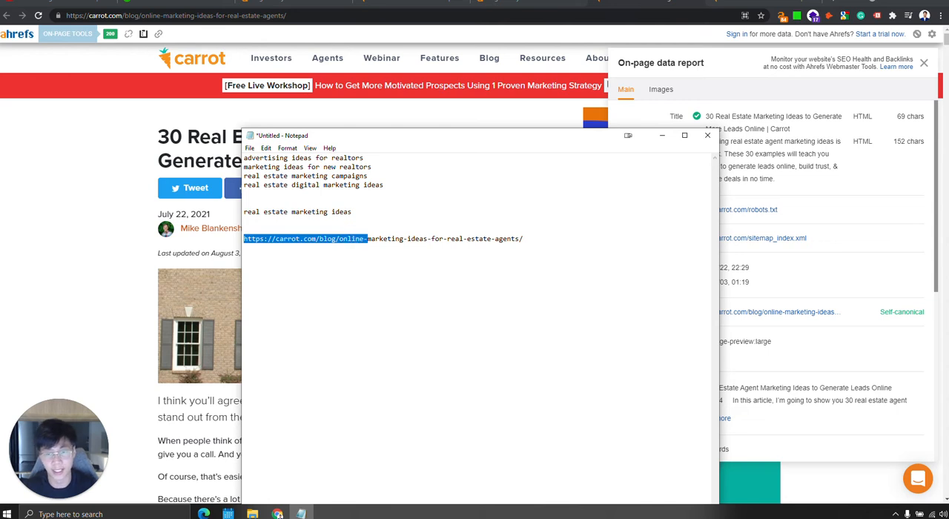
pyautogui.click(377, 236)
pyautogui.moveTo(428, 239); pyautogui.dragTo(519, 240)
pyautogui.press('BackSpace')
pyautogui.moveTo(451, 239); pyautogui.dragTo(111, 240)
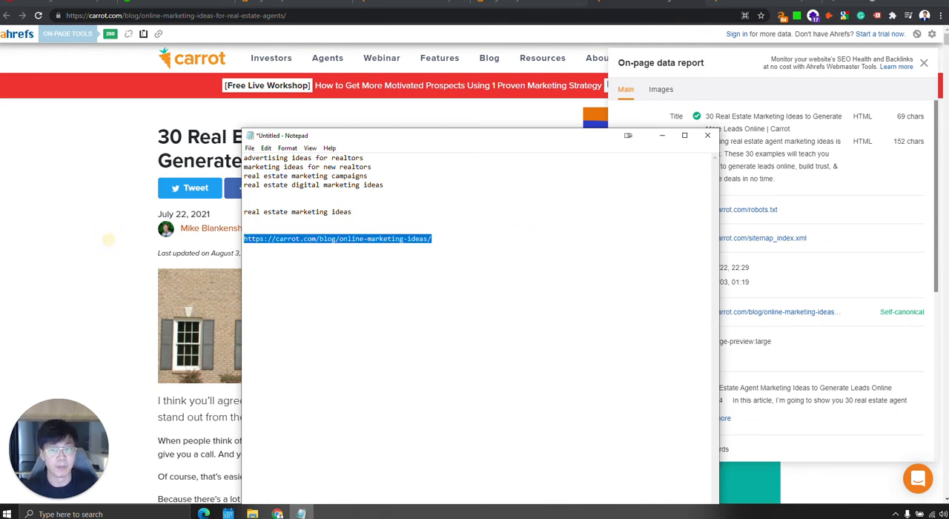
pyautogui.click(436, 253)
pyautogui.press('Return')
pyautogui.press('Return')
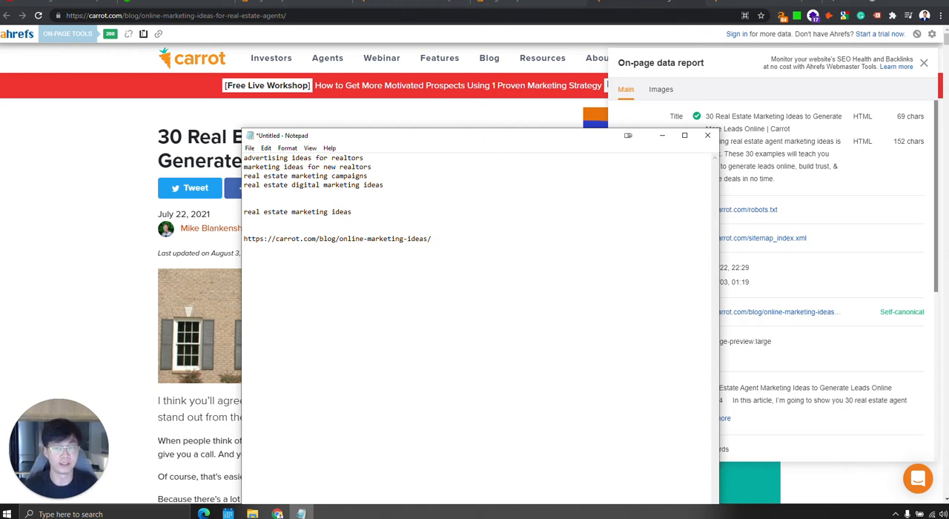
pyautogui.moveTo(433, 239); pyautogui.dragTo(229, 241)
pyautogui.click(315, 265)
pyautogui.moveTo(437, 238); pyautogui.dragTo(278, 224)
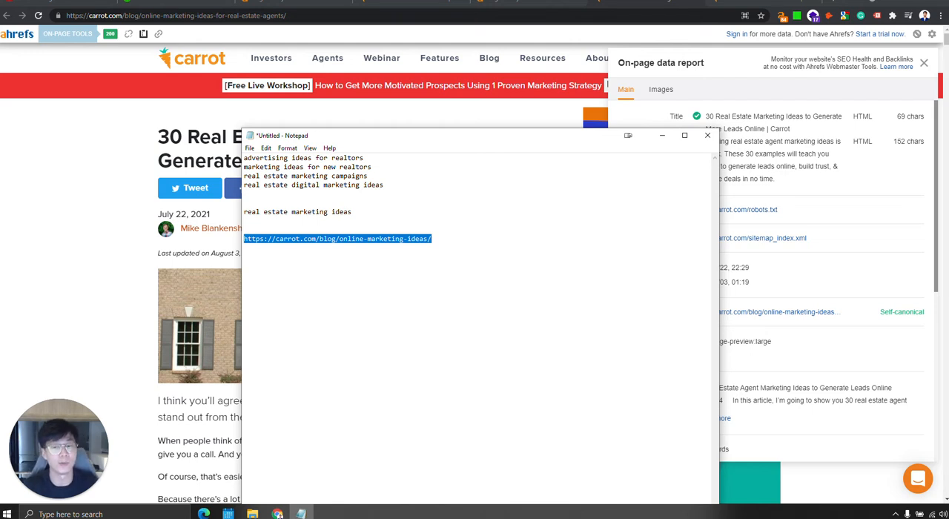
pyautogui.click(432, 239)
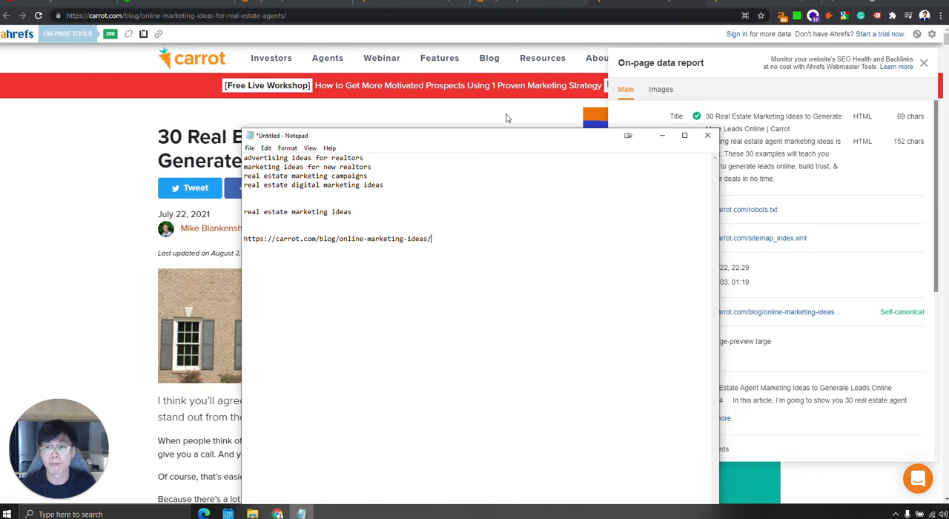
# Return to the article's Organic Keywords report in Ahrefs and show the positions history for "real estate marketing ideas".
pyautogui.click(410, 3)
pyautogui.click(286, 2)
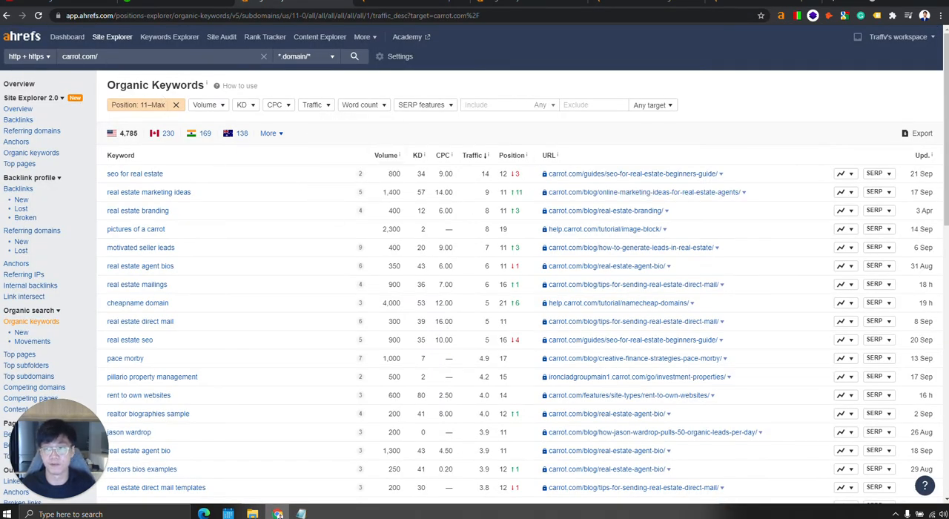
pyautogui.click(407, 4)
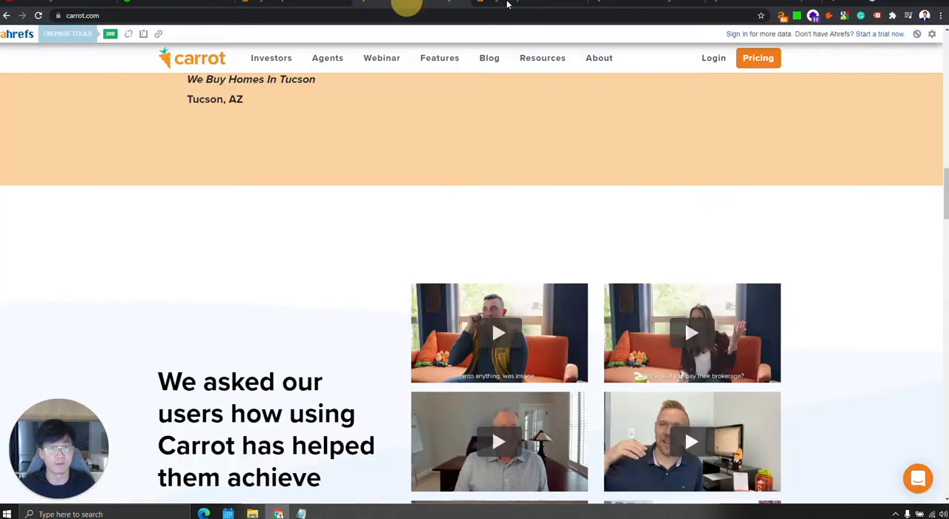
pyautogui.click(510, 3)
pyautogui.moveTo(221, 174); pyautogui.dragTo(108, 176)
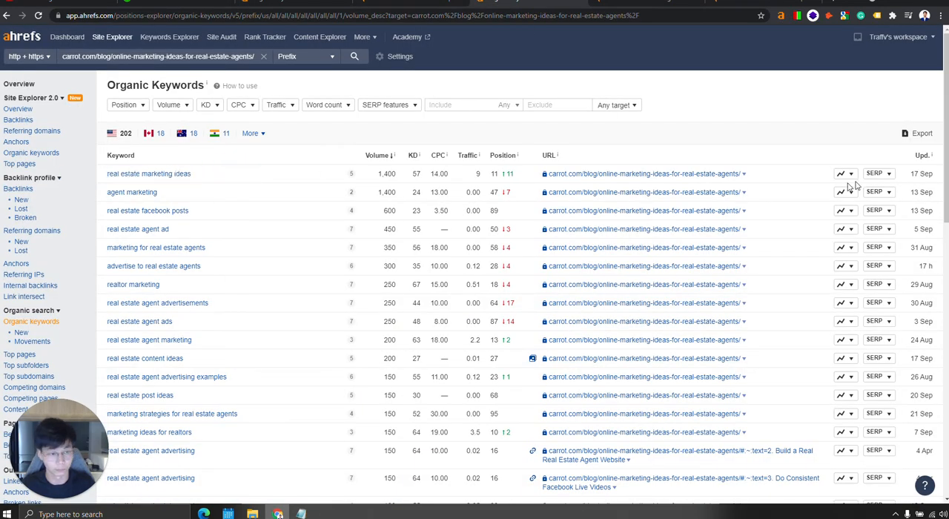
pyautogui.click(846, 174)
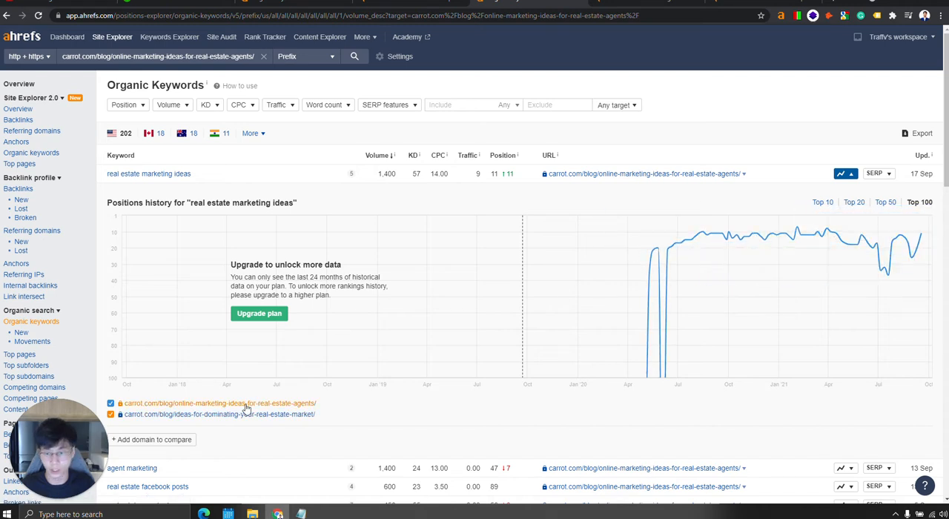
# Check the carrot.com/blog/ideas-for-dominating-your-real-estate-market/ page against the keyword's positions history.
pyautogui.click(583, 1)
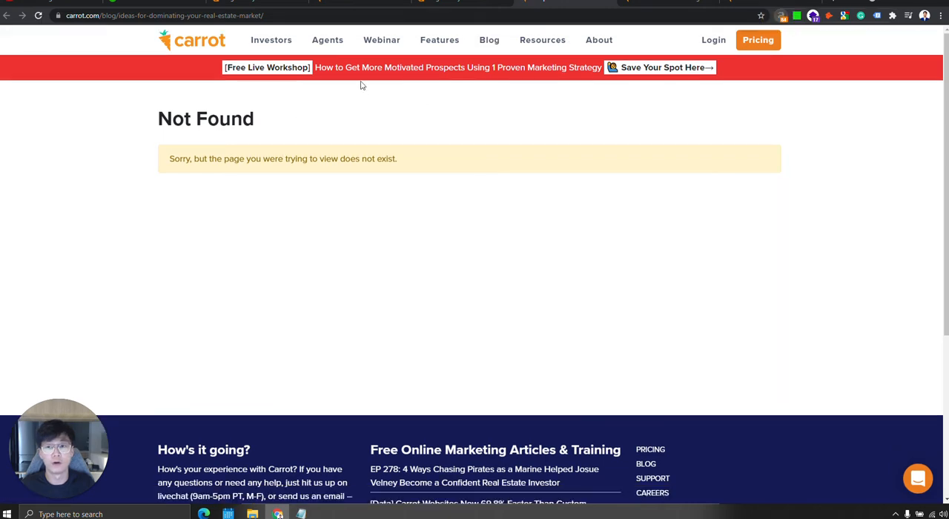
pyautogui.click(462, 6)
pyautogui.click(553, 3)
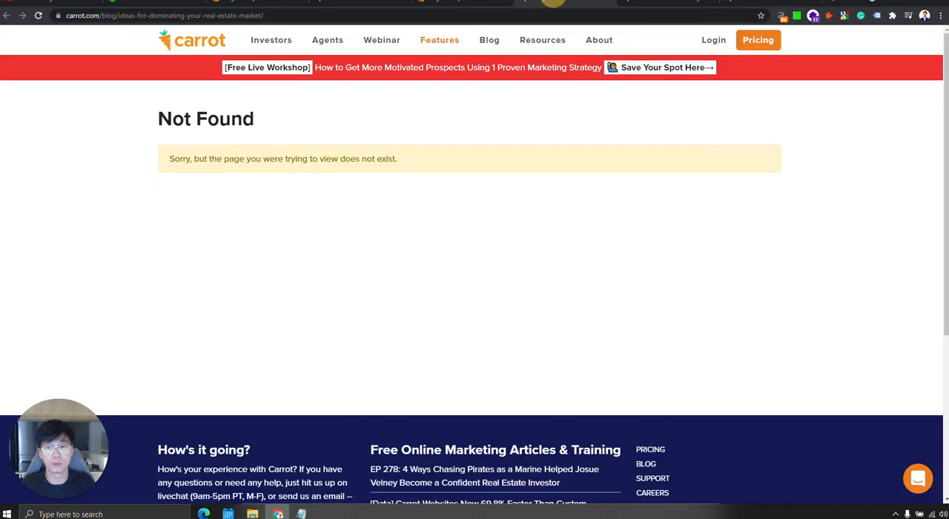
pyautogui.click(470, 3)
pyautogui.click(562, 2)
pyautogui.click(468, 4)
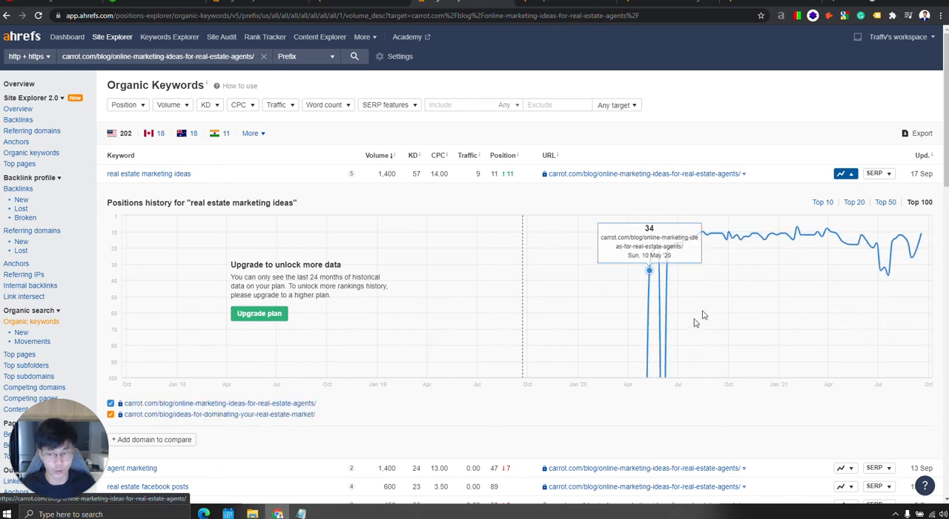
# Open the second URL listed under the positions history, highlight its address, and compare the page with the chart again.
pyautogui.click(280, 415)
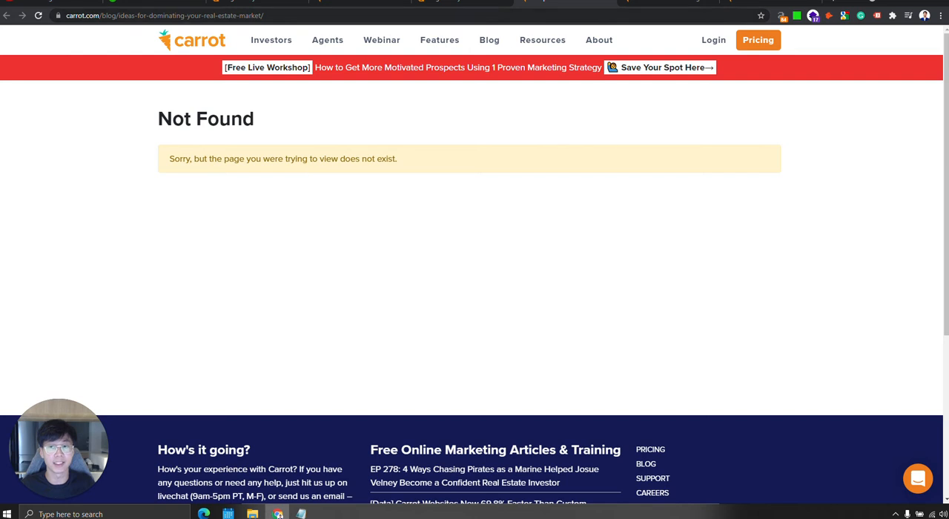
pyautogui.click(223, 15)
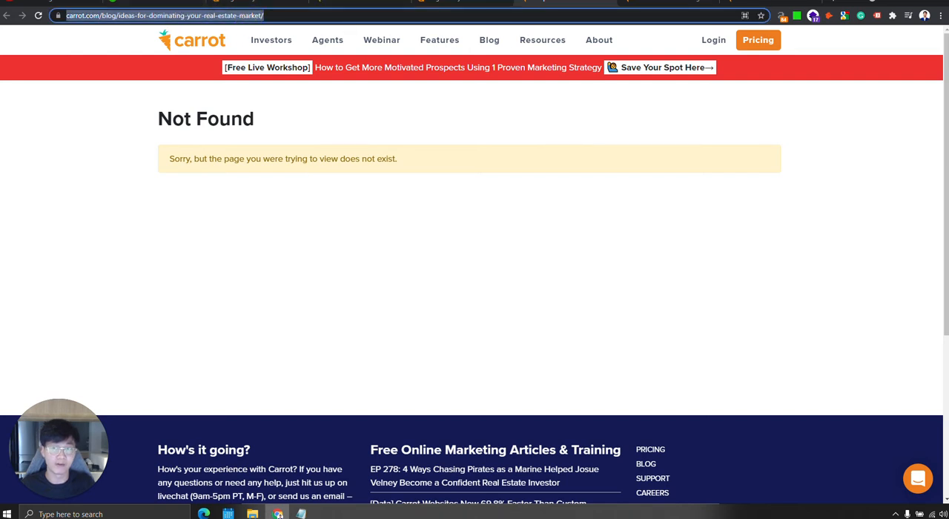
pyautogui.click(479, 3)
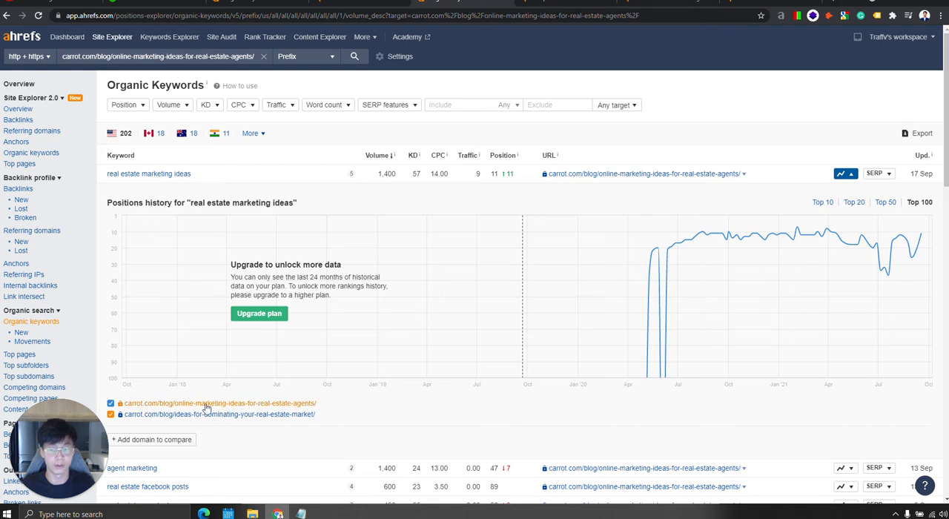
pyautogui.click(576, 5)
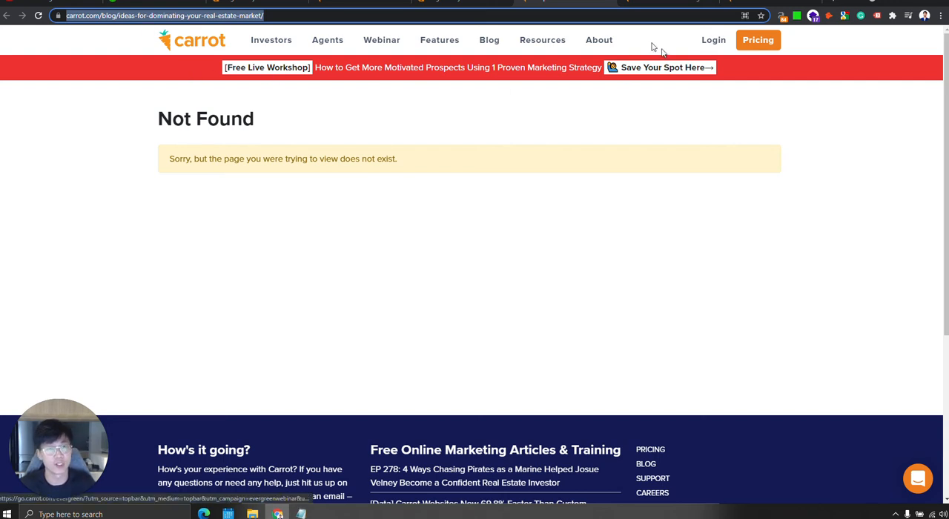
pyautogui.click(470, 3)
pyautogui.click(563, 3)
pyautogui.click(469, 3)
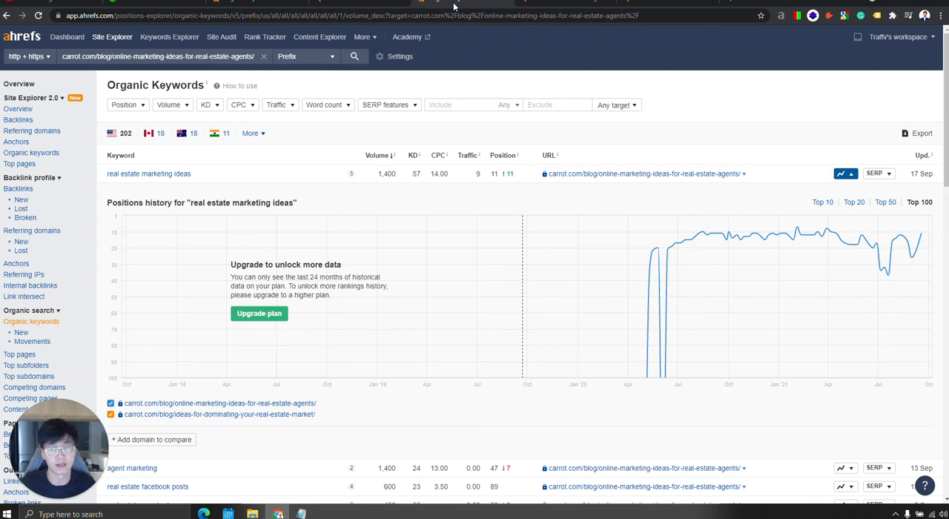
# Collapse the positions history and highlight the keyword "real estate marketing ideas" in the report.
pyautogui.click(842, 174)
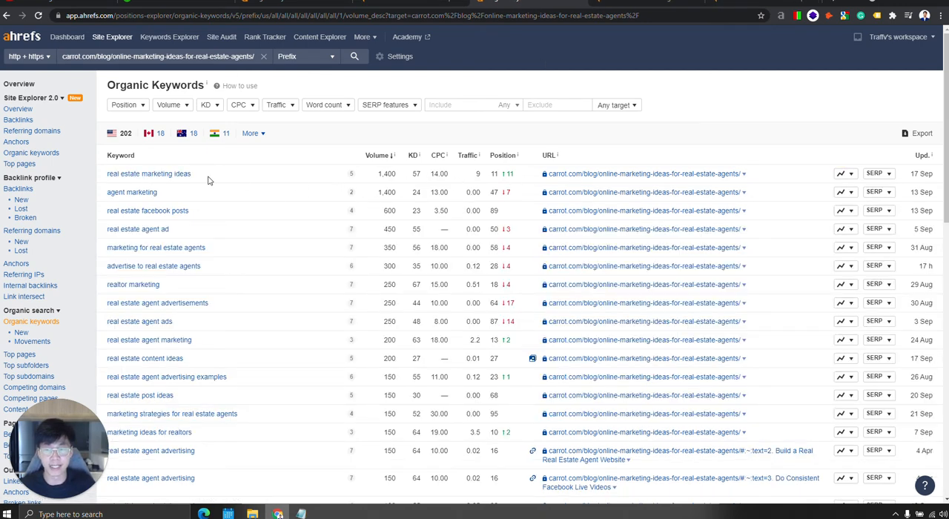
pyautogui.moveTo(230, 178); pyautogui.dragTo(104, 180)
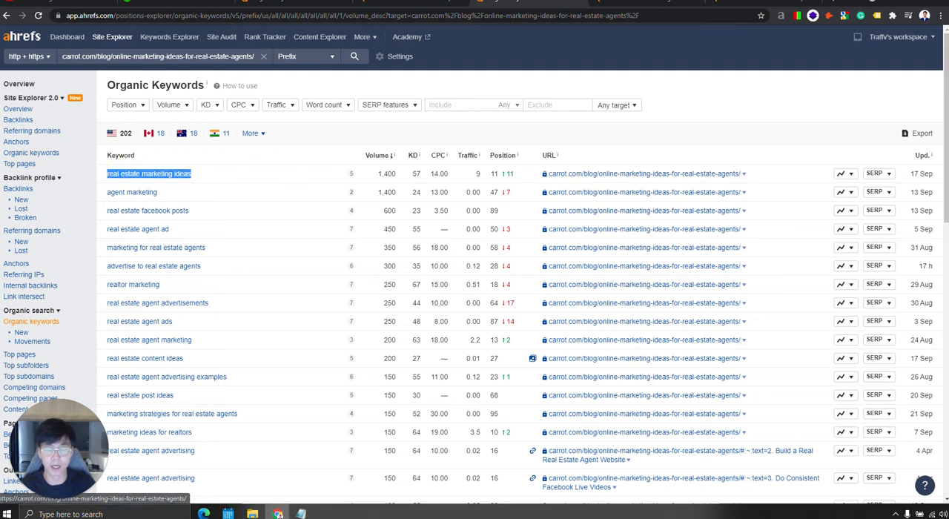
pyautogui.click(207, 179)
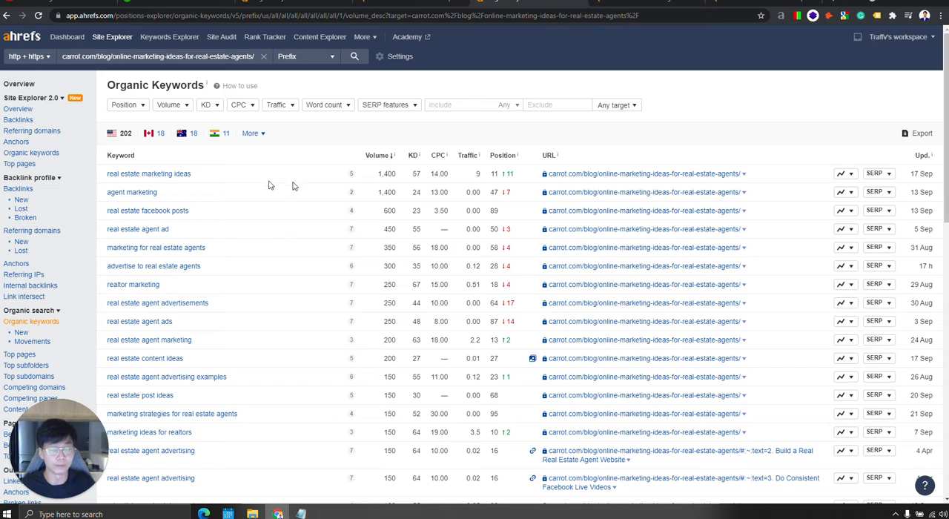
pyautogui.moveTo(213, 185); pyautogui.dragTo(78, 176)
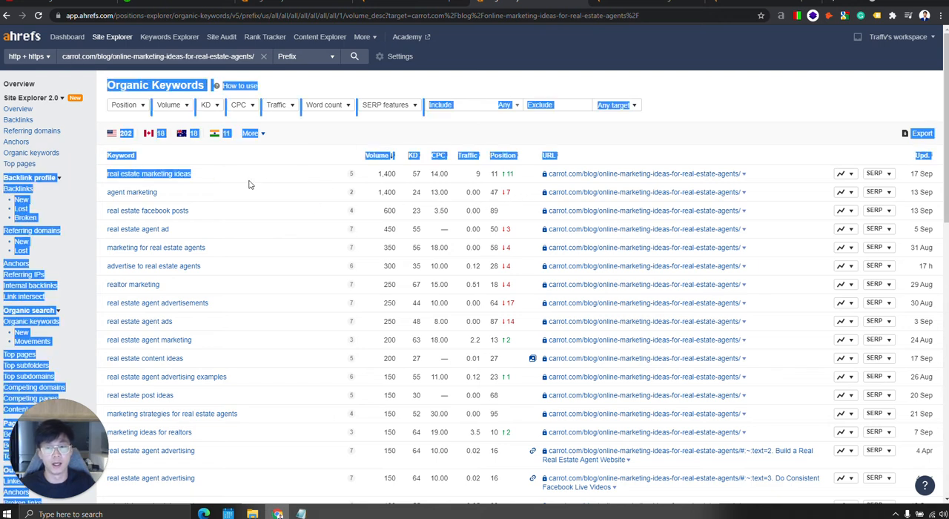
pyautogui.click(253, 181)
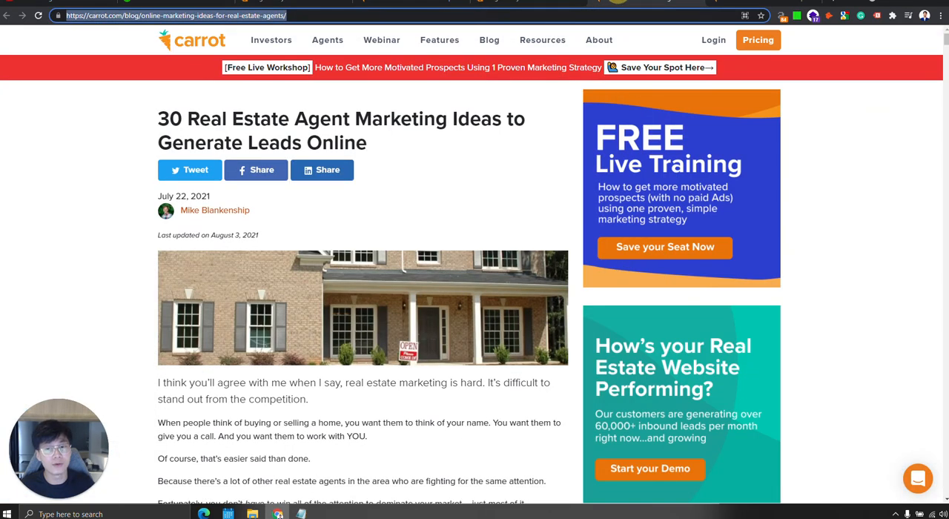
pyautogui.click(519, 5)
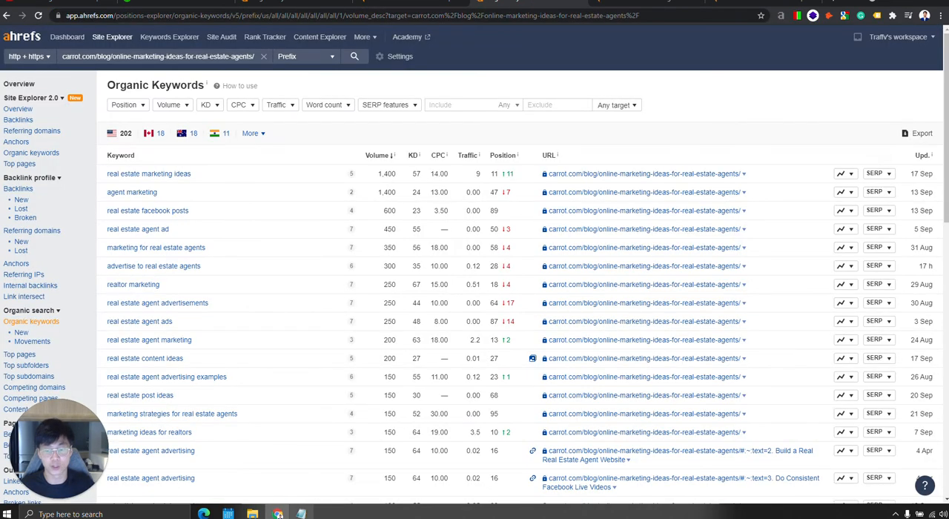
# Replace the URL in the Notepad notes with the target carrot.com/blog/online-marketing-ideas-for-real-estate-agents/ copied from Ahrefs.
pyautogui.click(302, 514)
pyautogui.moveTo(442, 136); pyautogui.dragTo(585, 97)
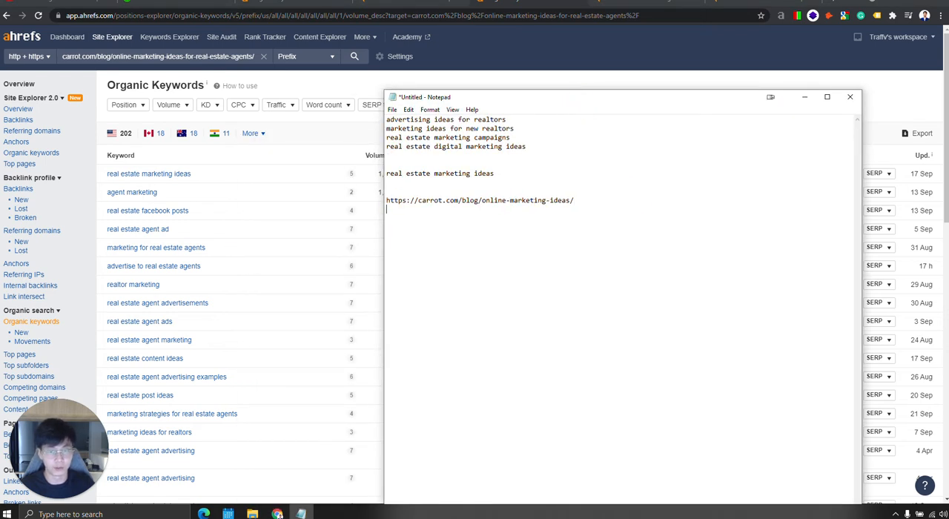
pyautogui.click(207, 56)
pyautogui.hotkey('ctrl', 'c')
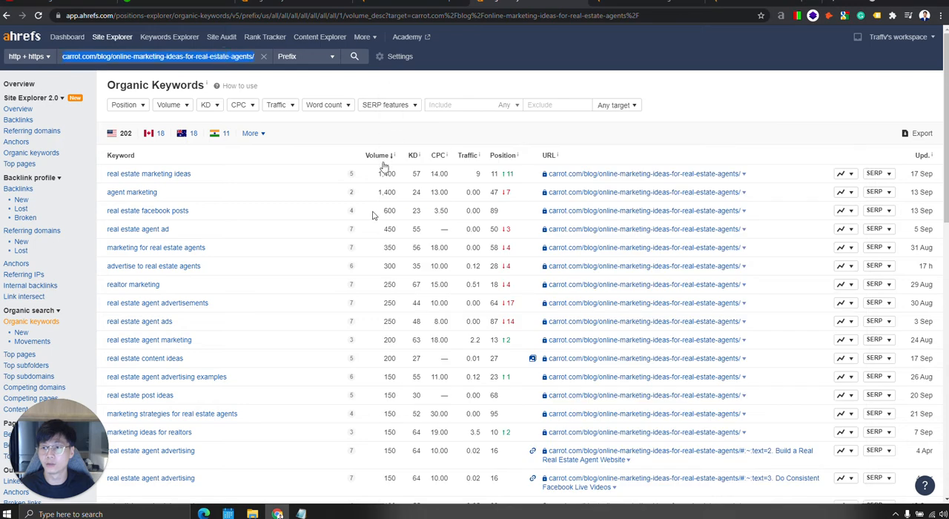
pyautogui.click(280, 515)
pyautogui.moveTo(575, 200); pyautogui.dragTo(361, 198)
pyautogui.hotkey('ctrl', 'v')
pyautogui.click(602, 242)
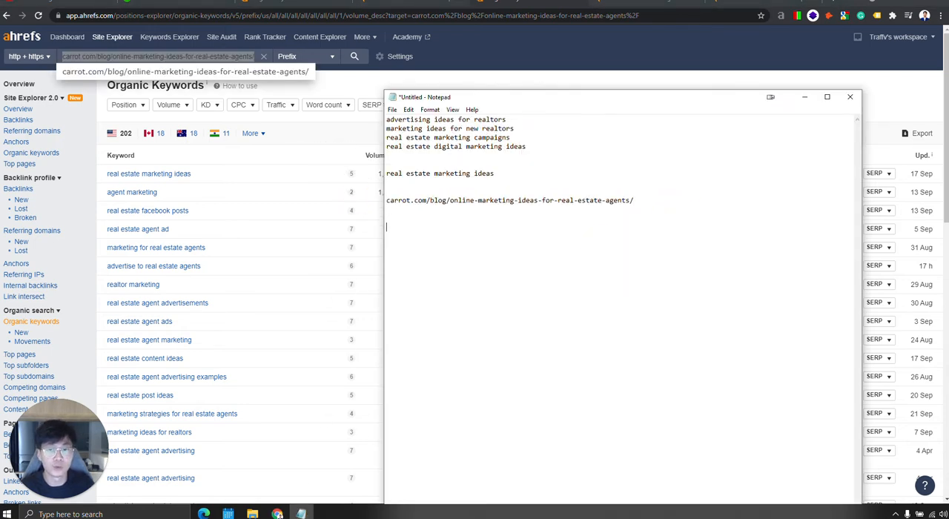
# Highlight the keyword "real estate marketing ideas" in the notes to compare it with the URL below.
pyautogui.click(450, 182)
pyautogui.click(520, 173)
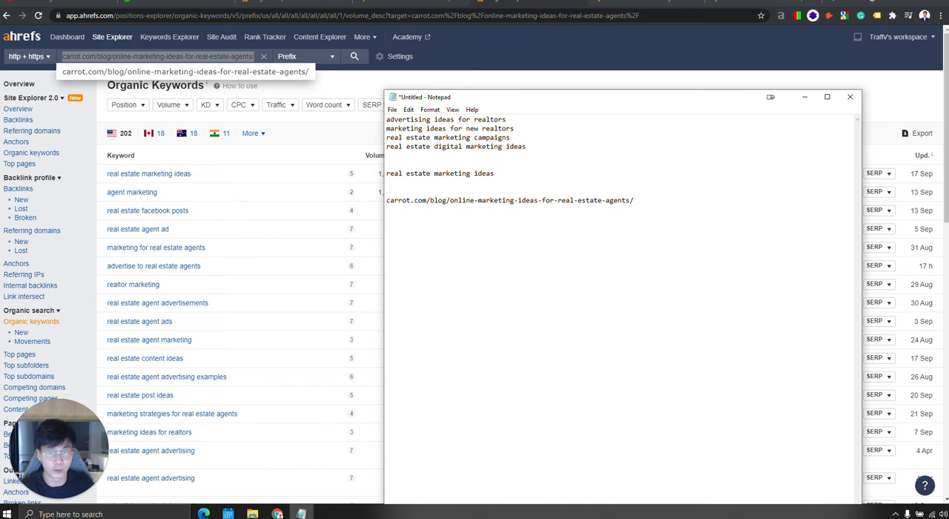
pyautogui.moveTo(377, 175); pyautogui.dragTo(519, 178)
pyautogui.click(301, 513)
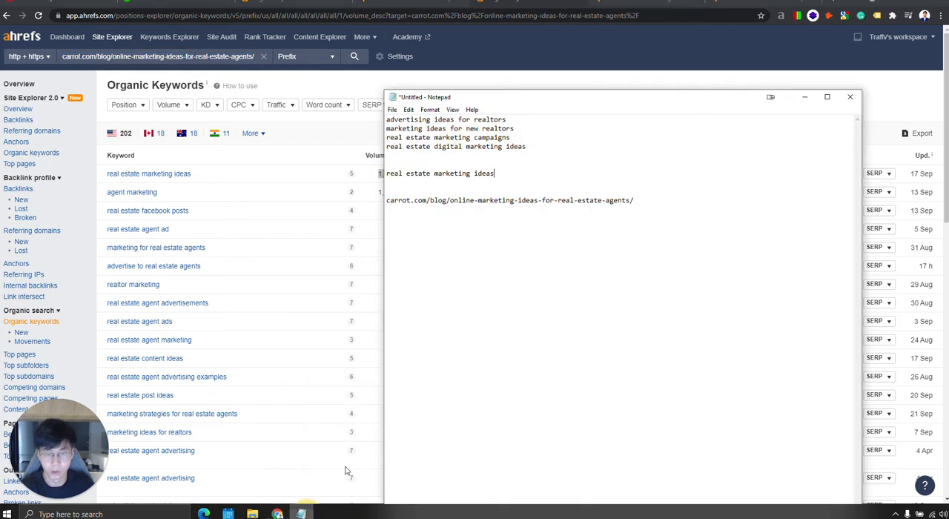
pyautogui.click(461, 183)
pyautogui.click(516, 175)
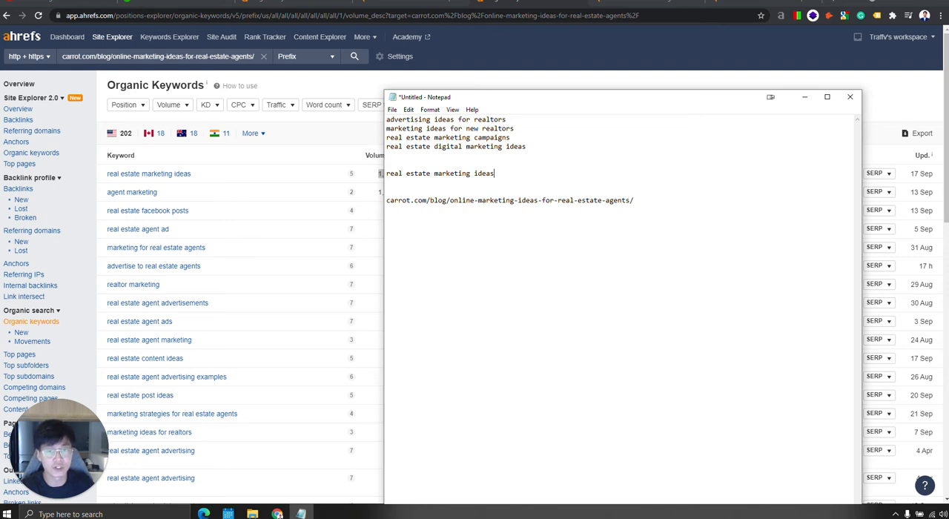
# Highlight the four keyword variations at the start of the notes, from "advertising ideas for realtors" to "real estate digital marketing ideas".
pyautogui.moveTo(526, 146); pyautogui.dragTo(419, 146)
pyautogui.moveTo(530, 149); pyautogui.dragTo(377, 118)
pyautogui.moveTo(568, 138); pyautogui.dragTo(353, 117)
pyautogui.moveTo(530, 150); pyautogui.dragTo(249, 119)
pyautogui.moveTo(599, 144); pyautogui.dragTo(311, 119)
pyautogui.moveTo(569, 144); pyautogui.dragTo(282, 118)
pyautogui.click(555, 152)
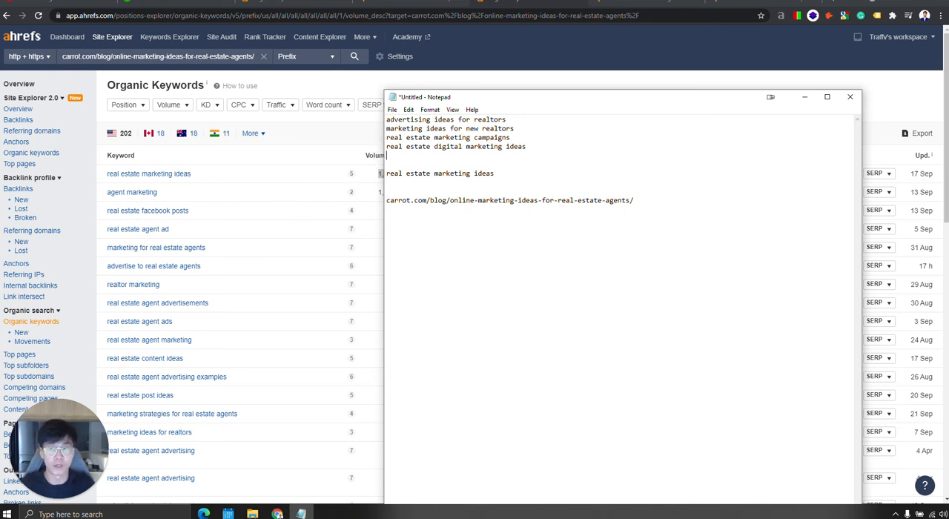
# Copy the word "online" from the noted URL and filter the Ahrefs Organic Keywords report to include it.
pyautogui.moveTo(475, 201); pyautogui.dragTo(450, 202)
pyautogui.hotkey('ctrl', 'c')
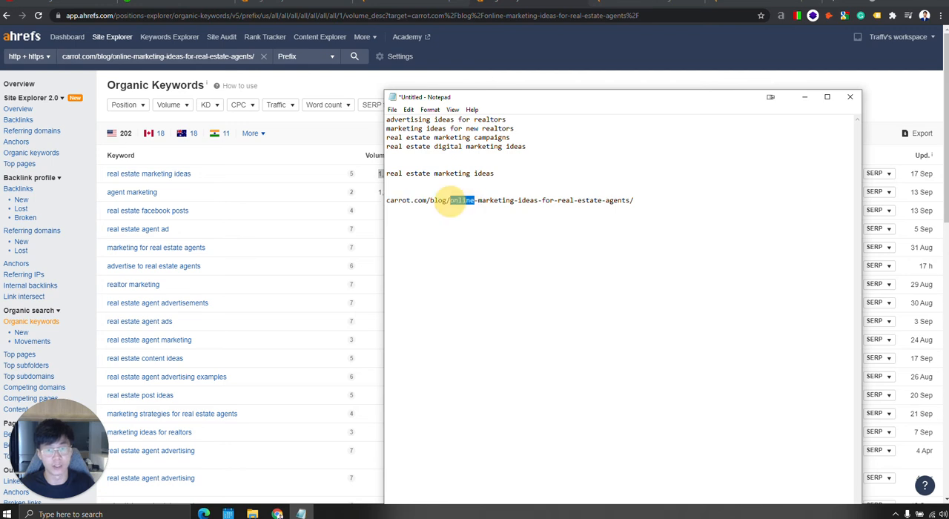
pyautogui.click(266, 153)
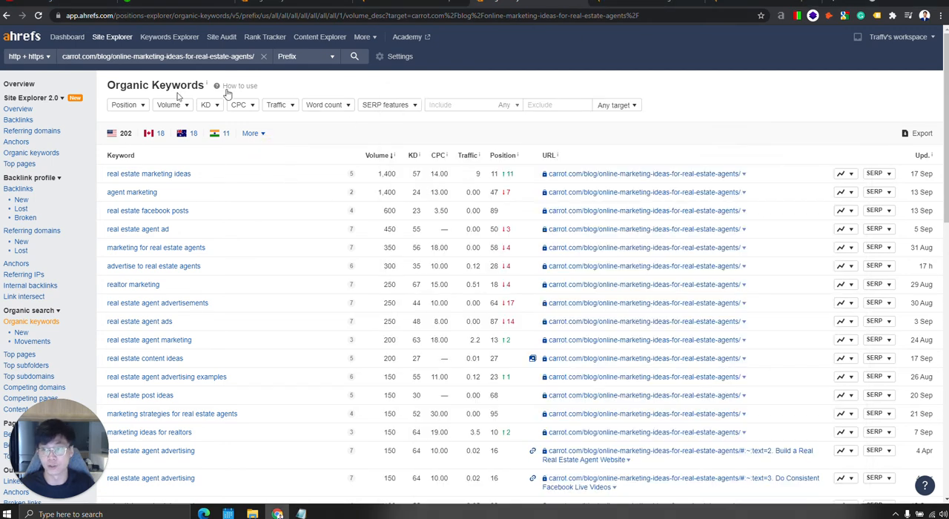
pyautogui.click(457, 105)
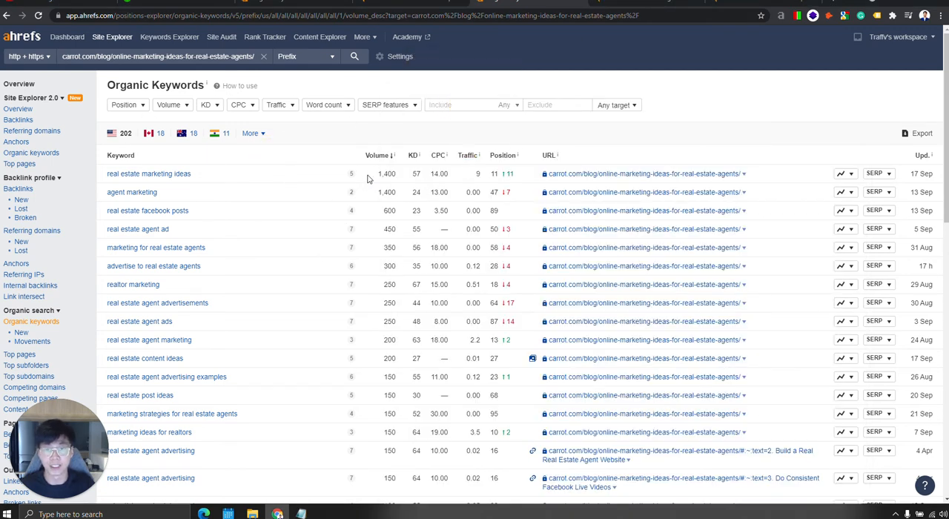
pyautogui.hotkey('ctrl', 'v')
pyautogui.press('Return')
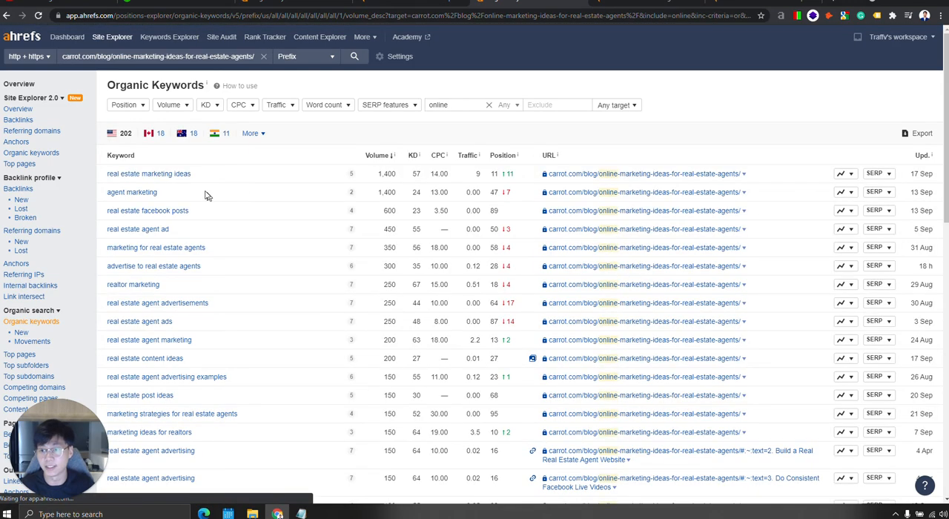
# Look through the report for keywords containing "online" and highlight the metrics of "real estate online marketing".
pyautogui.scroll(-12, 250, 225)
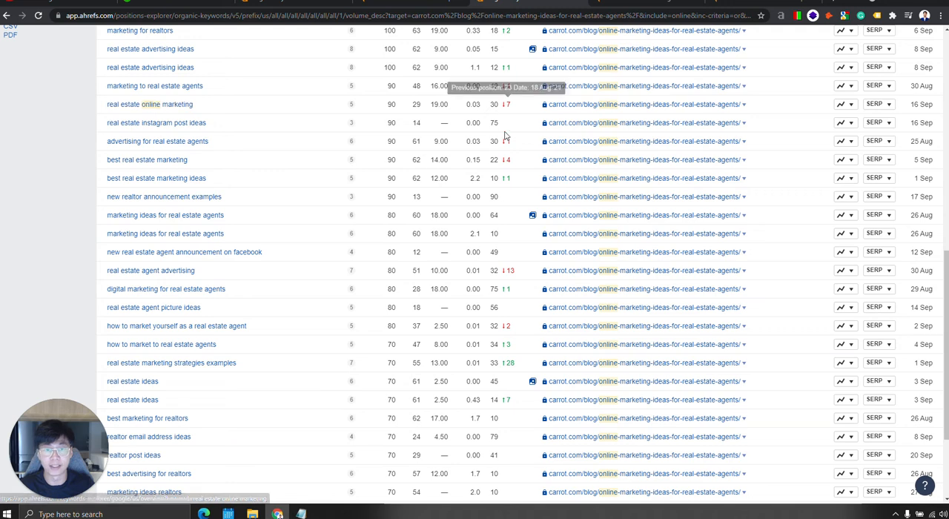
pyautogui.scroll(2, 265, 231)
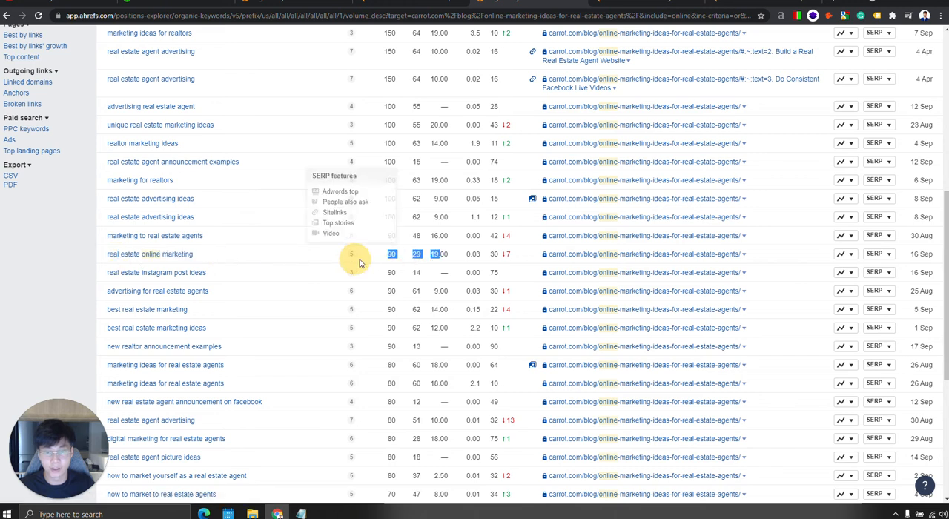
pyautogui.moveTo(509, 257); pyautogui.dragTo(388, 259)
pyautogui.click(374, 258)
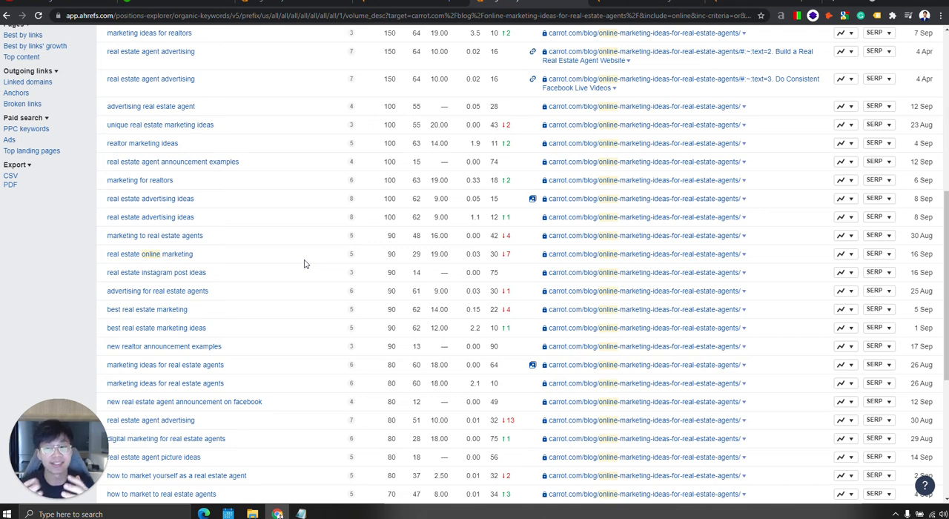
pyautogui.scroll(5, 304, 264)
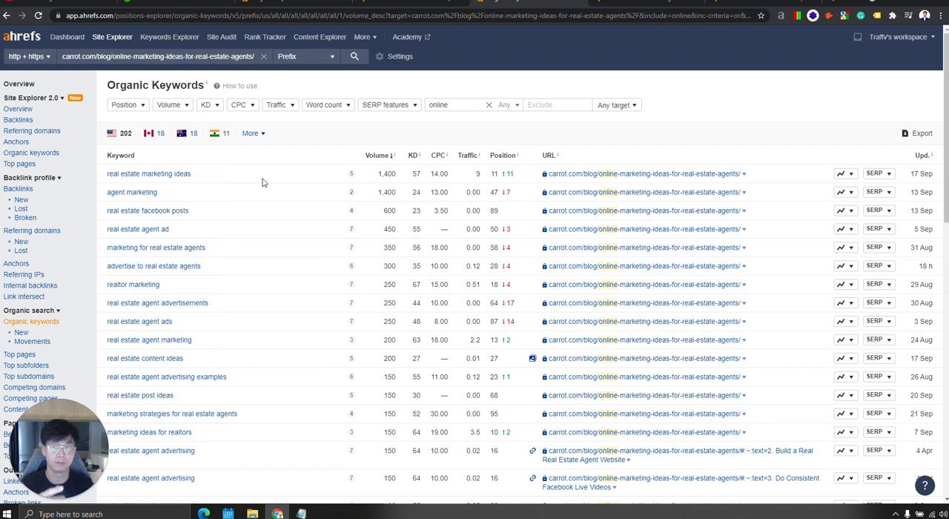
# Try removing "online-" from the URL in the Notepad notes and undo the deletion.
pyautogui.click(301, 514)
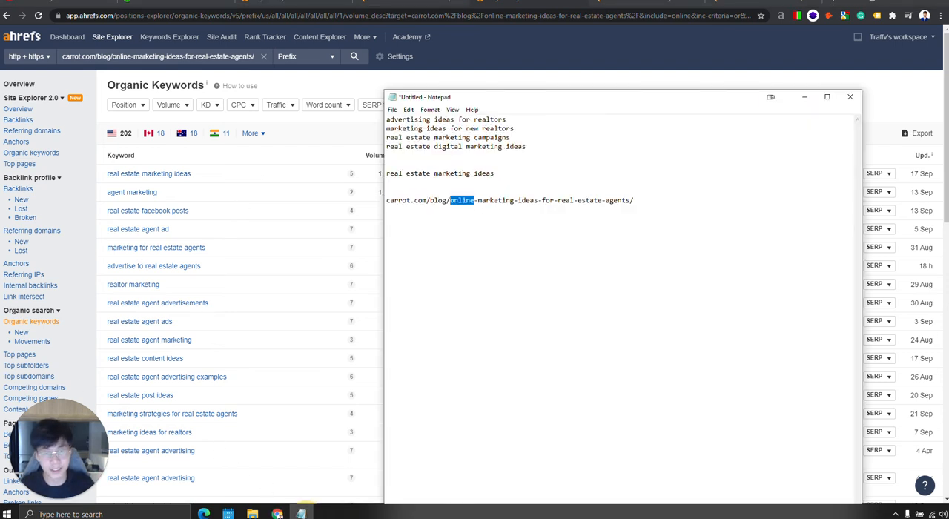
pyautogui.click(462, 200)
pyautogui.doubleClick(469, 202)
pyautogui.click(472, 201)
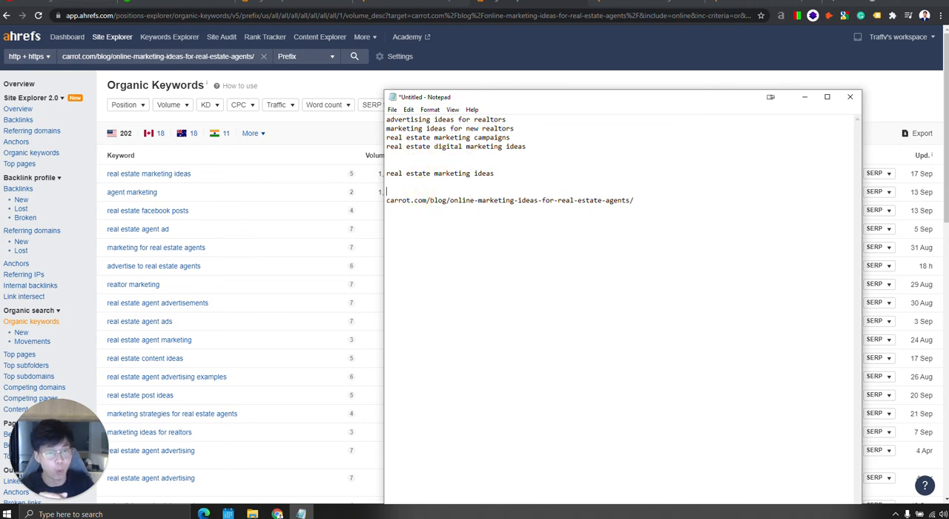
pyautogui.moveTo(478, 200); pyautogui.dragTo(449, 200)
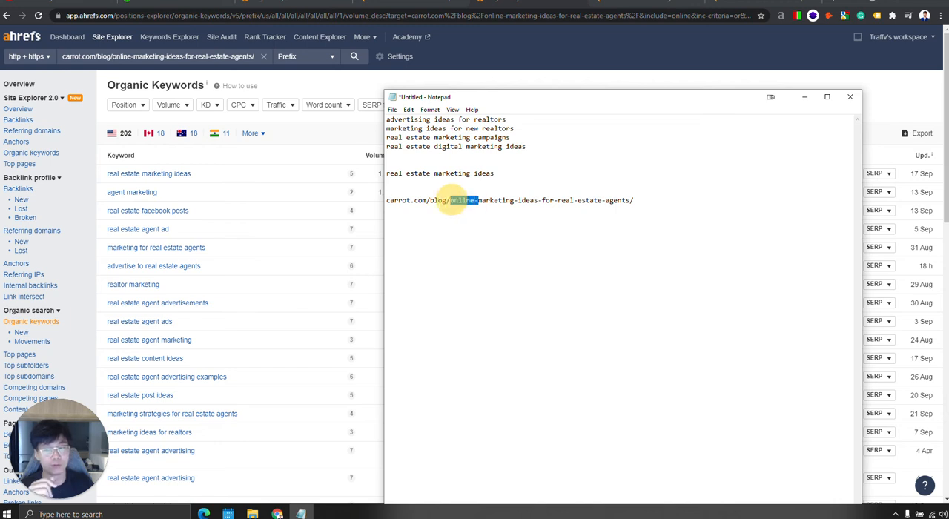
pyautogui.press('BackSpace')
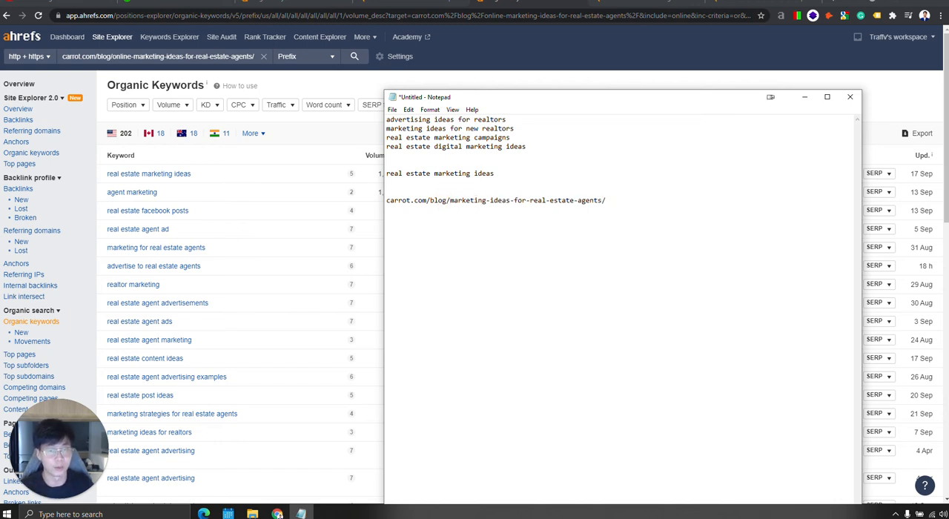
pyautogui.hotkey('ctrl', 'z')
pyautogui.click(664, 205)
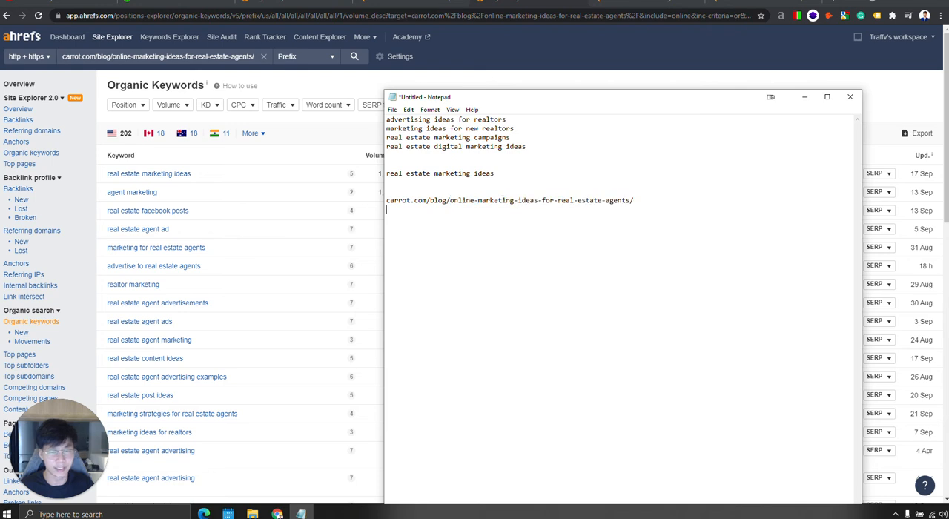
# Duplicate the carrot.com/blog/online-marketing-ideas-for-real-estate-agents/ URL onto the line below it.
pyautogui.moveTo(647, 201); pyautogui.dragTo(381, 203)
pyautogui.hotkey('ctrl', 'c')
pyautogui.click(424, 216)
pyautogui.hotkey('ctrl', 'v')
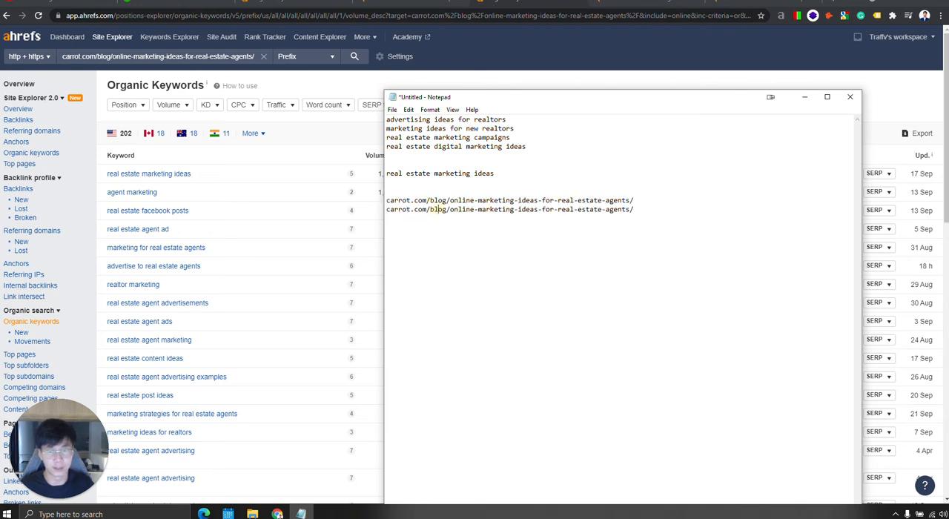
# Replace everything after carrot.com/blog/ in the duplicated URL with the copied keyword "real estate marketing ideas".
pyautogui.doubleClick(453, 209)
pyautogui.click(467, 212)
pyautogui.moveTo(478, 211); pyautogui.dragTo(451, 209)
pyautogui.moveTo(496, 174); pyautogui.dragTo(334, 174)
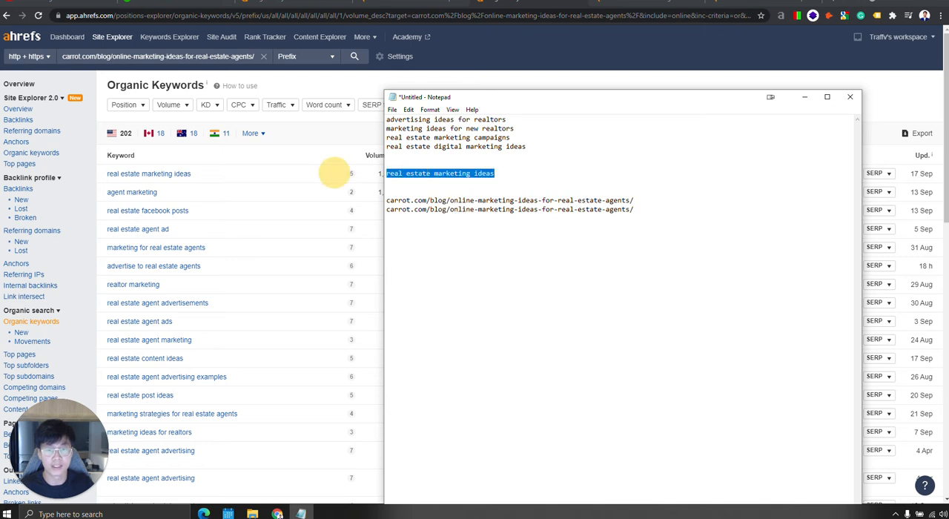
pyautogui.moveTo(495, 173); pyautogui.dragTo(378, 175)
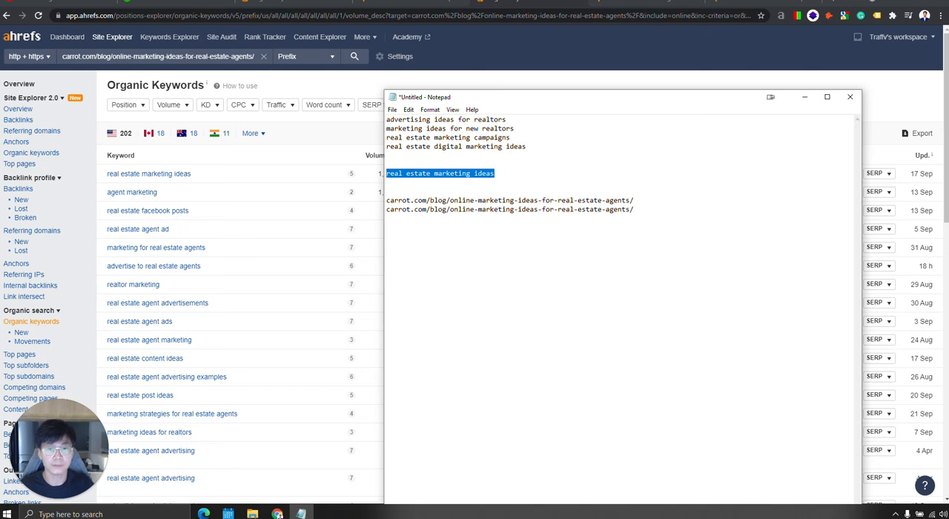
pyautogui.moveTo(519, 172); pyautogui.dragTo(376, 175)
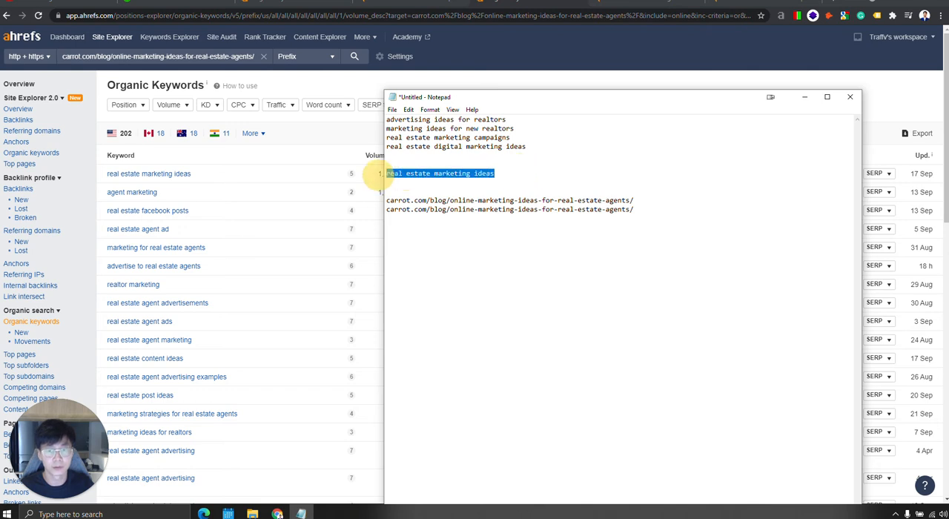
pyautogui.click(667, 211)
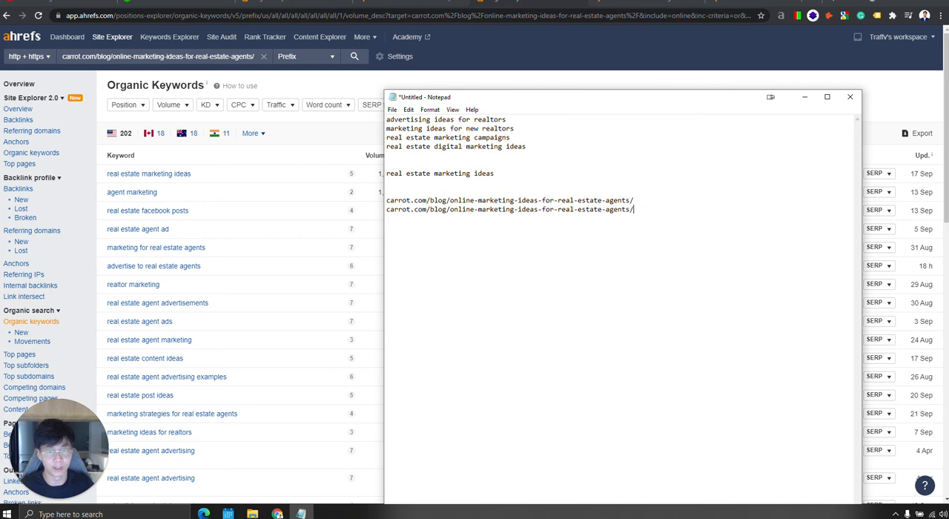
pyautogui.moveTo(450, 210); pyautogui.dragTo(669, 211)
pyautogui.hotkey('ctrl', 'v')
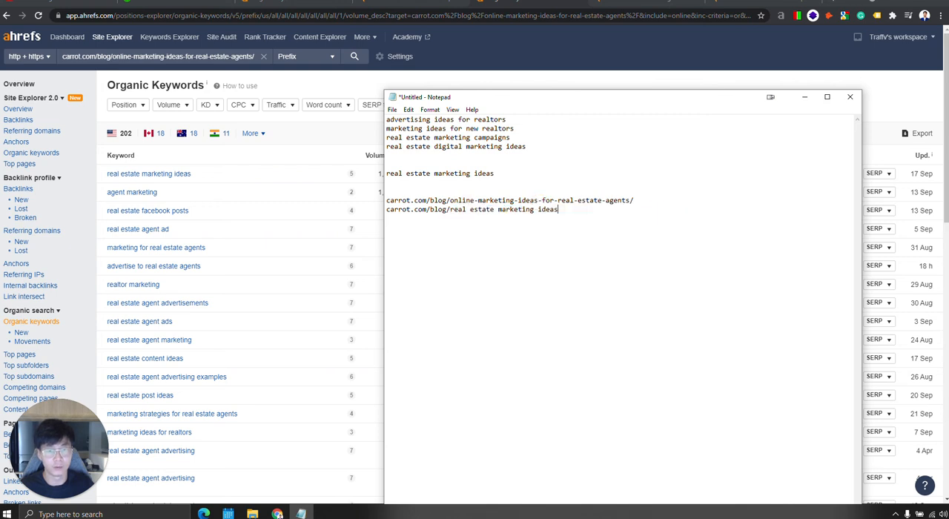
# Replace the spaces in the second URL with hyphens so it reads carrot.com/blog/real-estate-marketing-ideas.
pyautogui.click(470, 210)
pyautogui.press('BackSpace')
pyautogui.write('-')
pyautogui.press('Right')
pyautogui.press('Right')
pyautogui.press('Right')
pyautogui.press('Right')
pyautogui.press('Right')
pyautogui.press('Right')
pyautogui.press('Right')
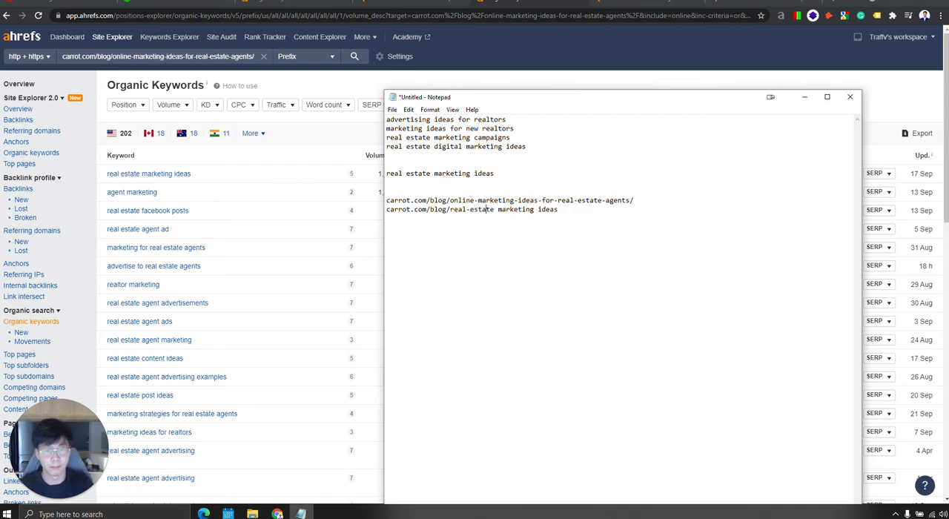
pyautogui.press('BackSpace')
pyautogui.write('-')
pyautogui.press('Right')
pyautogui.press('Right')
pyautogui.press('Right')
pyautogui.press('Right')
pyautogui.press('Right')
pyautogui.press('Right')
pyautogui.press('Right')
pyautogui.press('Right')
pyautogui.press('Right')
pyautogui.press('Right')
pyautogui.press('BackSpace')
pyautogui.write('-')
pyautogui.press('Right')
pyautogui.press('Right')
pyautogui.press('Right')
pyautogui.press('Right')
pyautogui.press('Right')
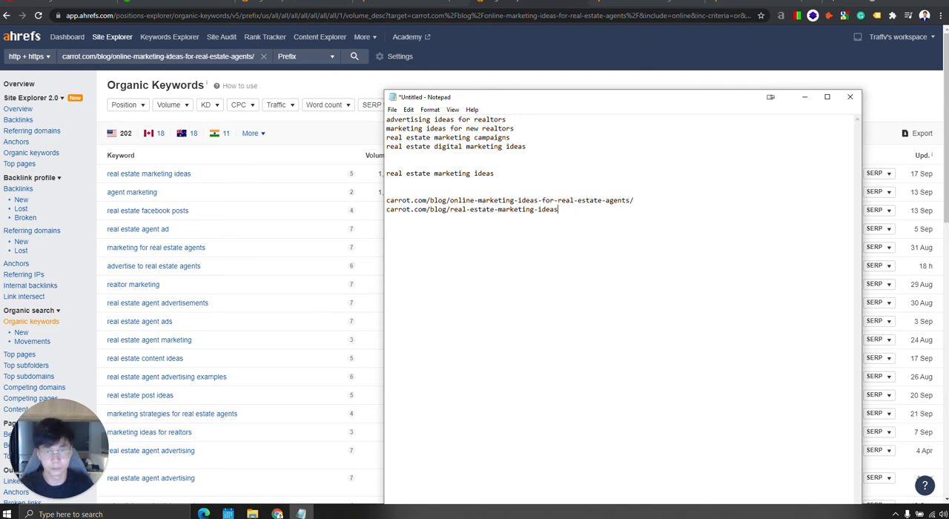
# Append "-for-realtors" to the second URL, reusing the words from the first keyword, and highlight its "real-estate" part.
pyautogui.moveTo(458, 119); pyautogui.dragTo(522, 117)
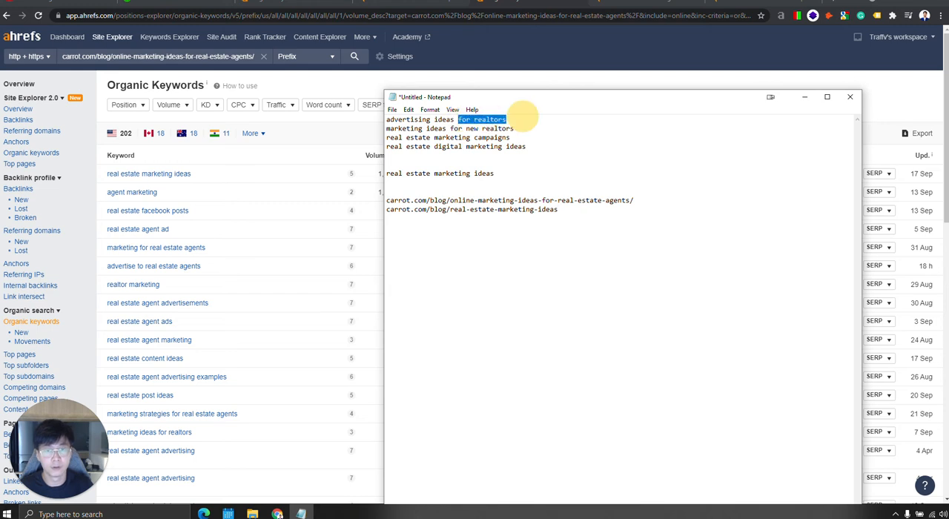
pyautogui.hotkey('ctrl', 'c')
pyautogui.click(586, 207)
pyautogui.write('-')
pyautogui.hotkey('ctrl', 'v')
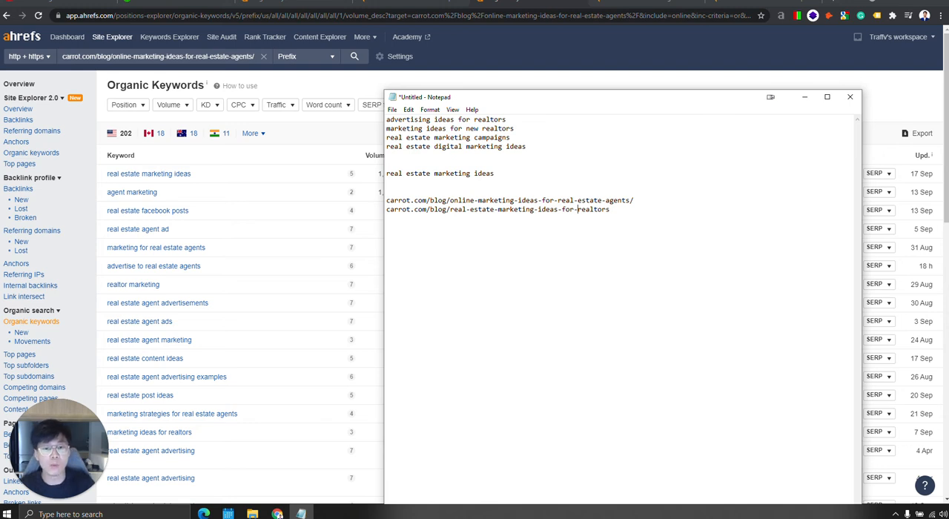
pyautogui.moveTo(450, 209); pyautogui.dragTo(497, 210)
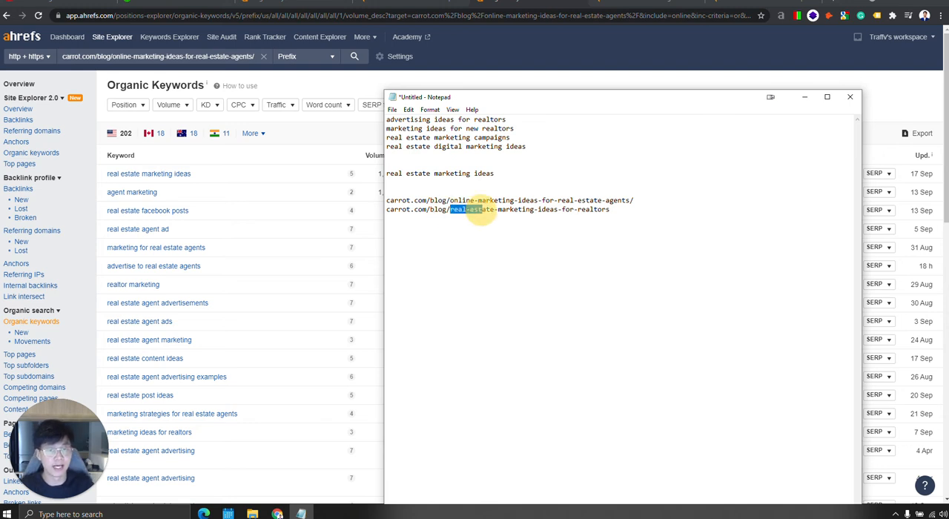
pyautogui.click(516, 209)
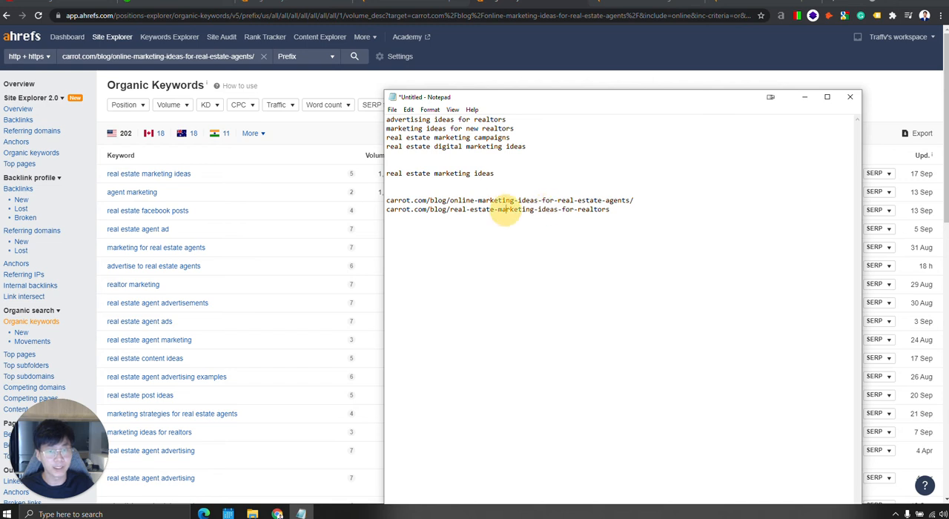
# Compare the "real-estate-marketing-ideas" wording in the second URL with the realtor and real estate keywords listed above it.
pyautogui.moveTo(450, 209); pyautogui.dragTo(558, 211)
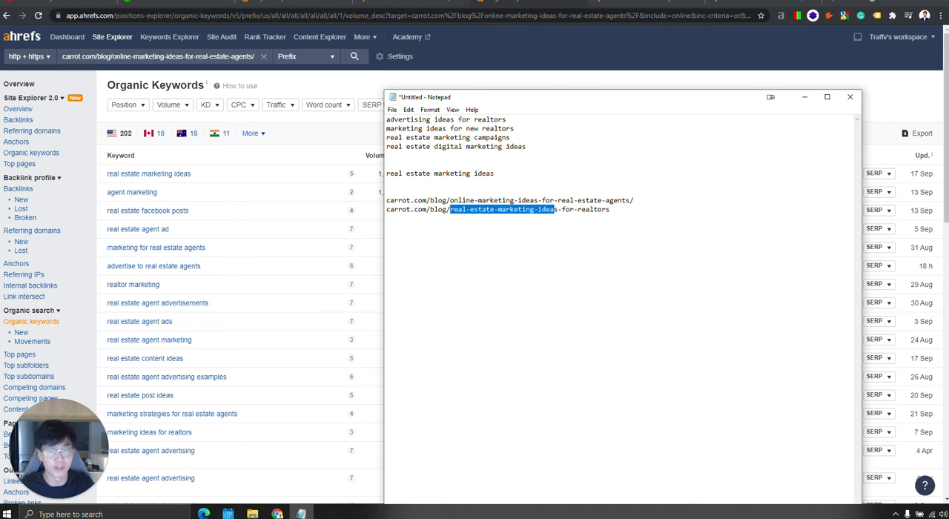
pyautogui.doubleClick(490, 120)
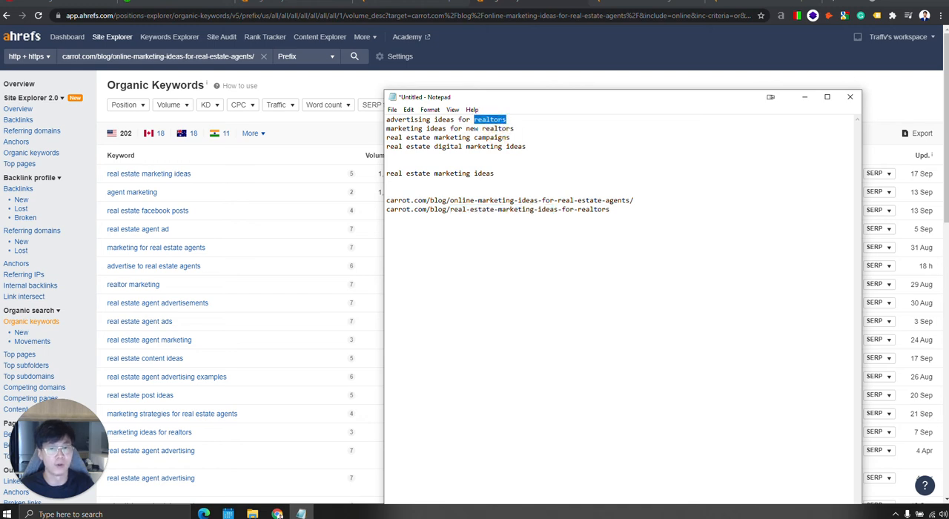
pyautogui.moveTo(516, 129); pyautogui.dragTo(374, 129)
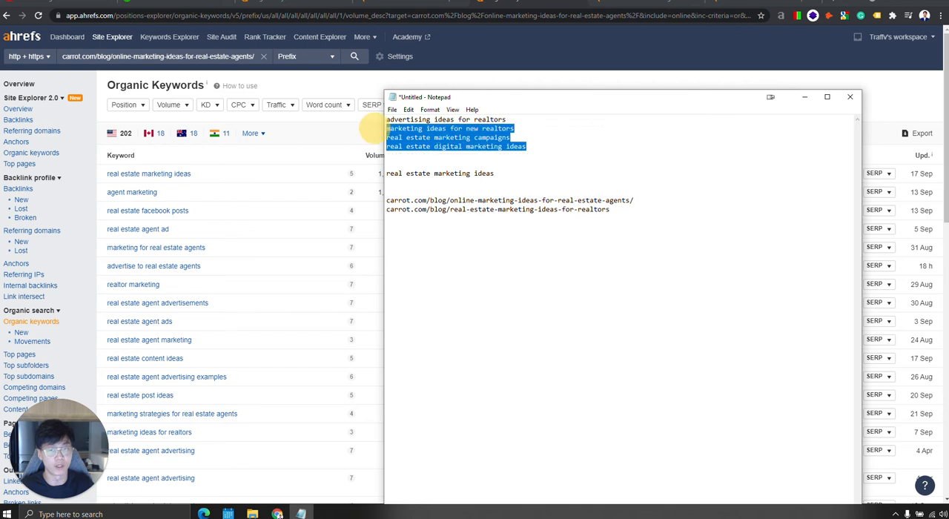
pyautogui.click(600, 156)
pyautogui.click(498, 185)
pyautogui.click(453, 195)
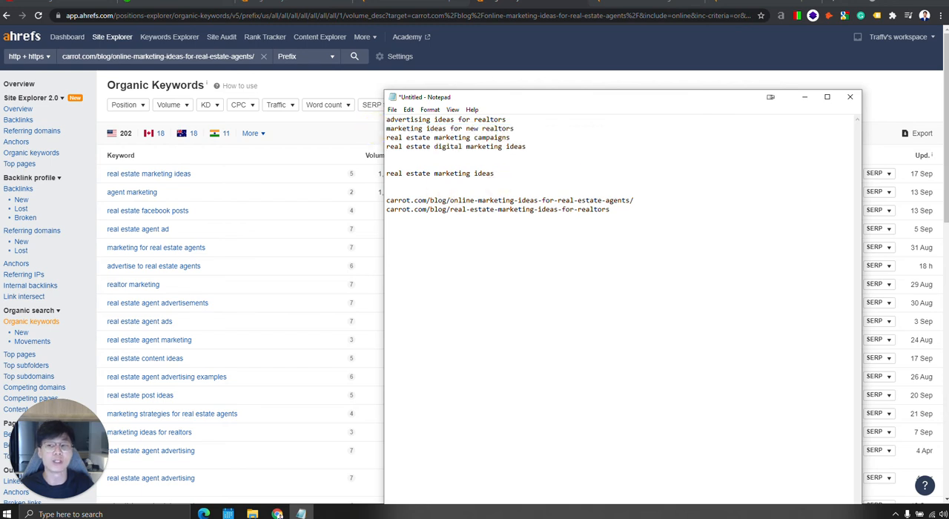
pyautogui.doubleClick(438, 209)
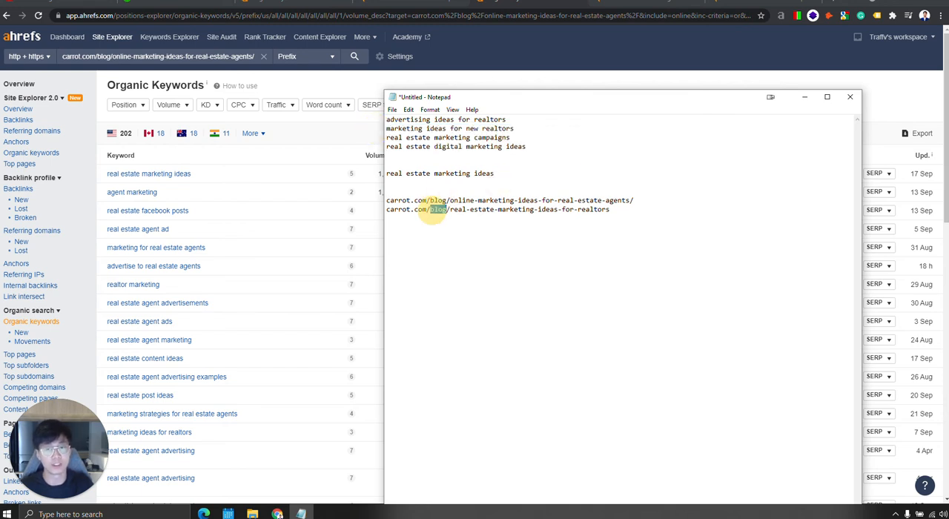
pyautogui.press('BackSpace')
pyautogui.press('BackSpace')
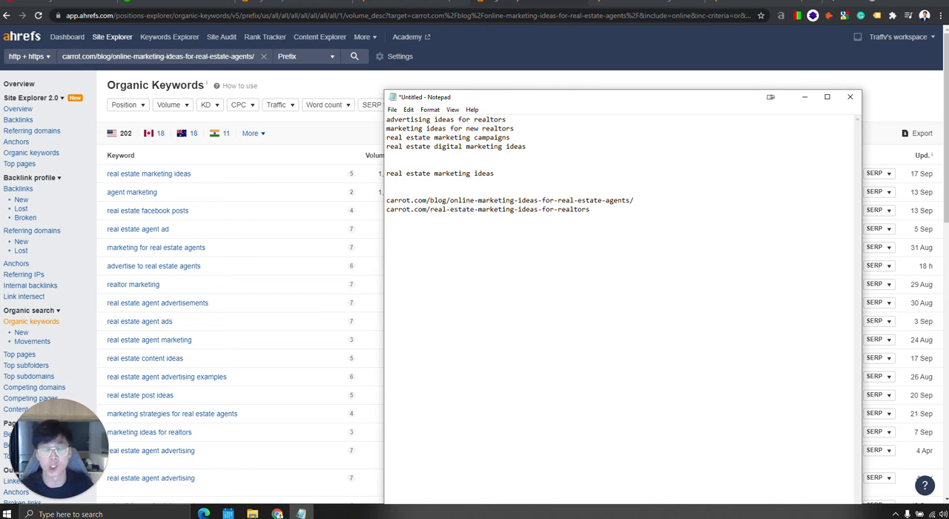
pyautogui.hotkey('ctrl', 'z')
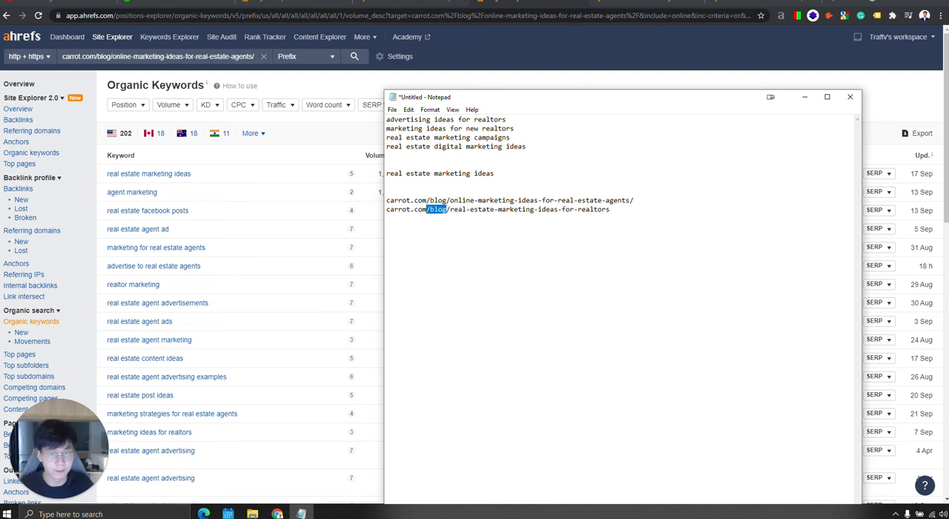
pyautogui.click(445, 209)
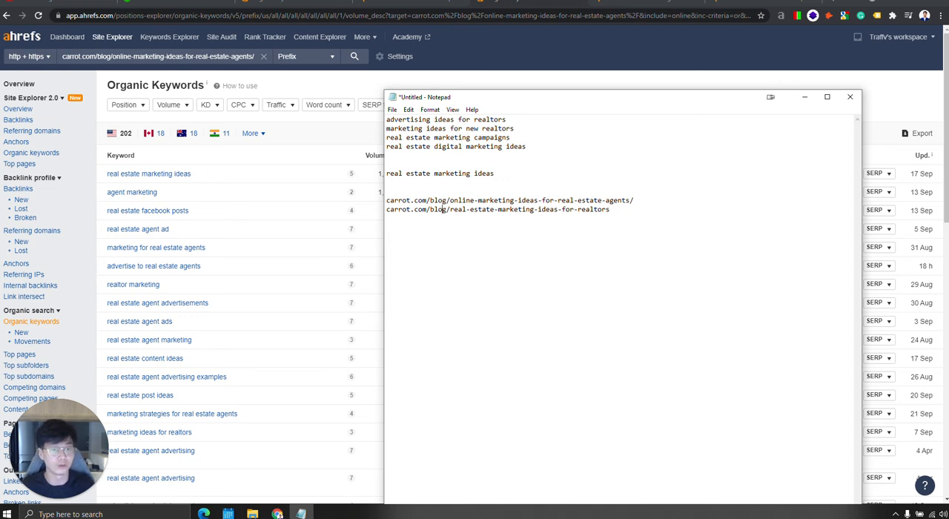
# Add a trailing slash to the second URL and duplicate that URL onto the line below it.
pyautogui.click(620, 209)
pyautogui.write('/')
pyautogui.moveTo(615, 210); pyautogui.dragTo(333, 209)
pyautogui.hotkey('ctrl', 'c')
pyautogui.click(646, 218)
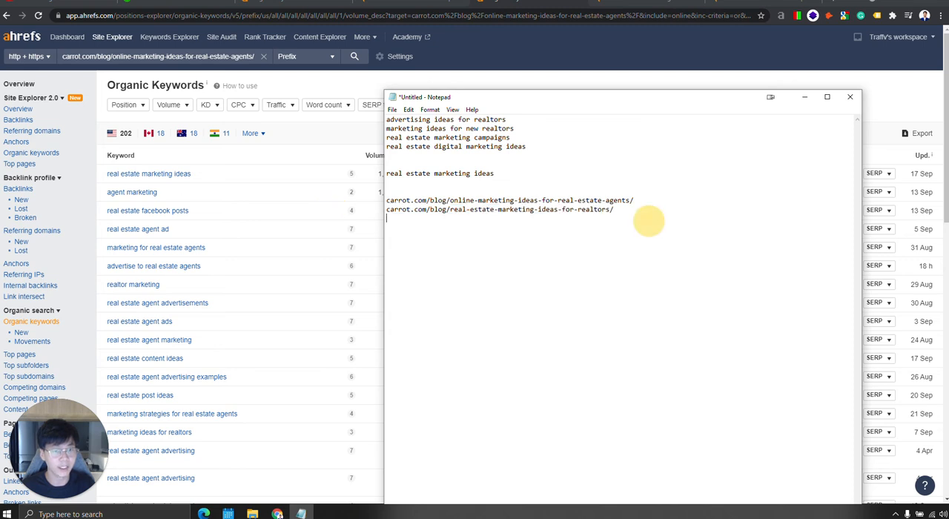
pyautogui.press('Return')
pyautogui.hotkey('ctrl', 'v')
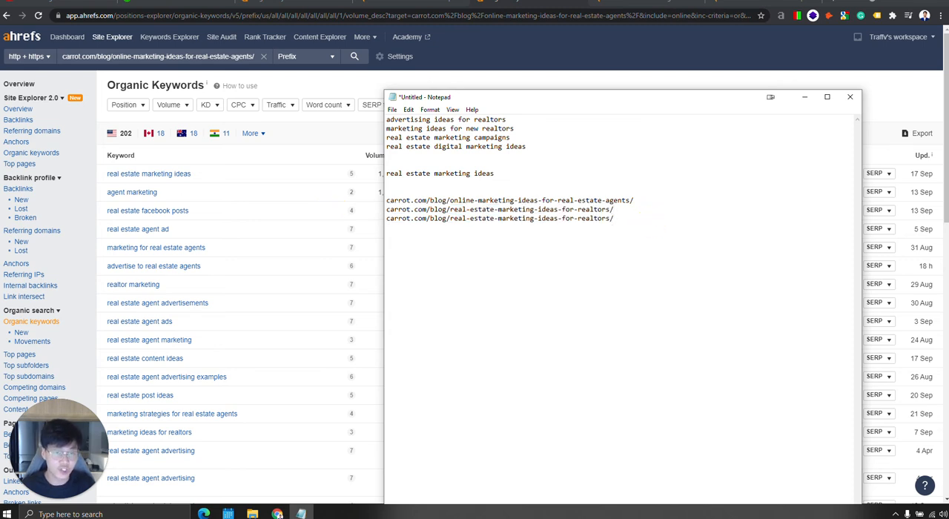
# Remove "-for-realtors" from the third URL so it reads carrot.com/blog/real-estate-marketing-ideas/.
pyautogui.moveTo(558, 219); pyautogui.dragTo(610, 218)
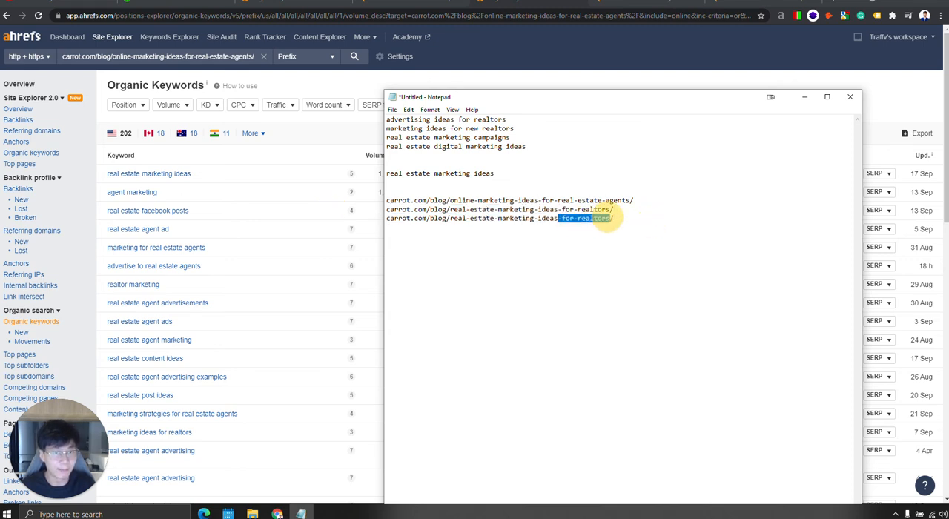
pyautogui.press('BackSpace')
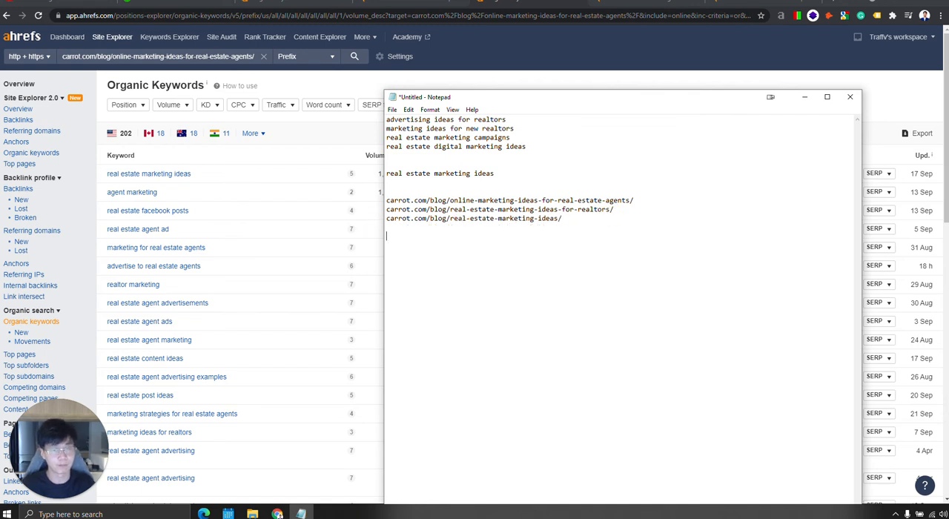
pyautogui.press('BackSpace')
pyautogui.press('BackSpace')
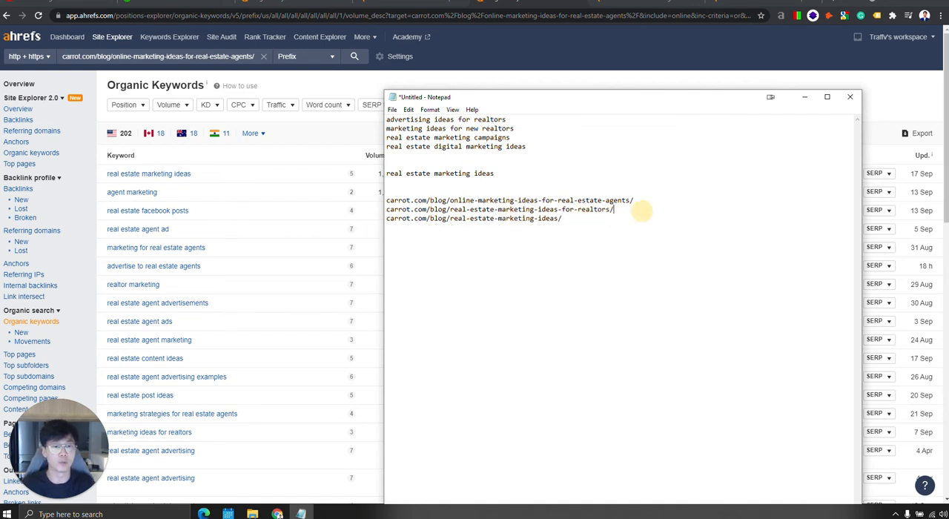
# Compare the original URL and the "-for-realtors" version with the keyword "advertising ideas for realtors" in the list.
pyautogui.moveTo(640, 210); pyautogui.dragTo(354, 212)
pyautogui.click(545, 210)
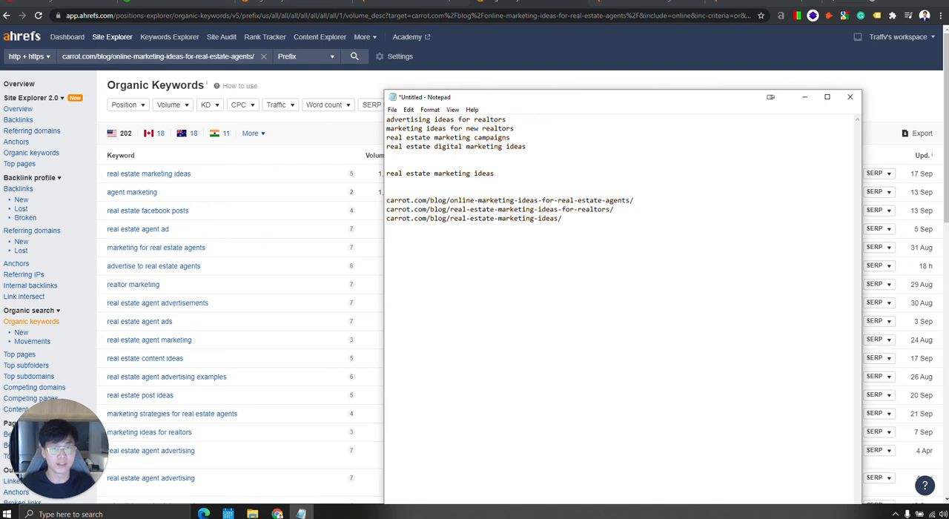
pyautogui.moveTo(450, 210); pyautogui.dragTo(474, 209)
pyautogui.click(507, 209)
pyautogui.moveTo(392, 118); pyautogui.dragTo(420, 120)
pyautogui.click(450, 120)
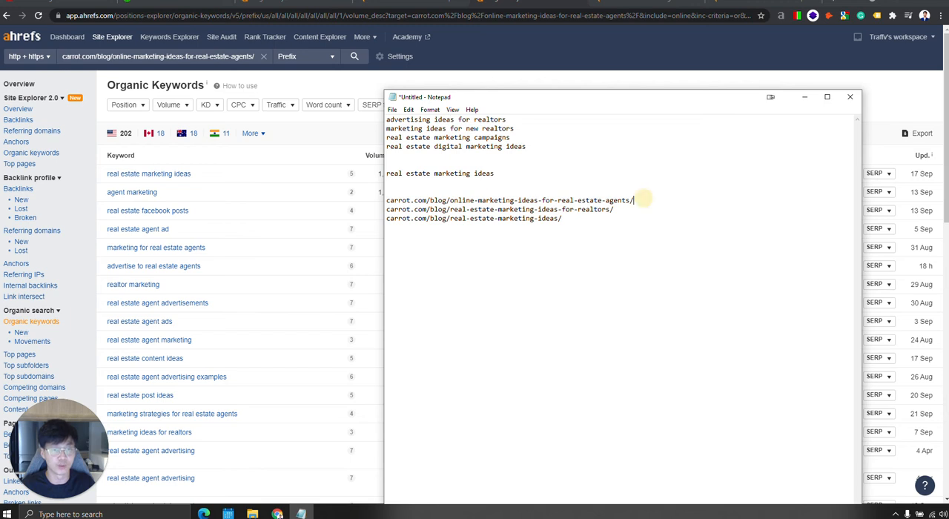
pyautogui.moveTo(635, 200); pyautogui.dragTo(396, 200)
pyautogui.click(460, 119)
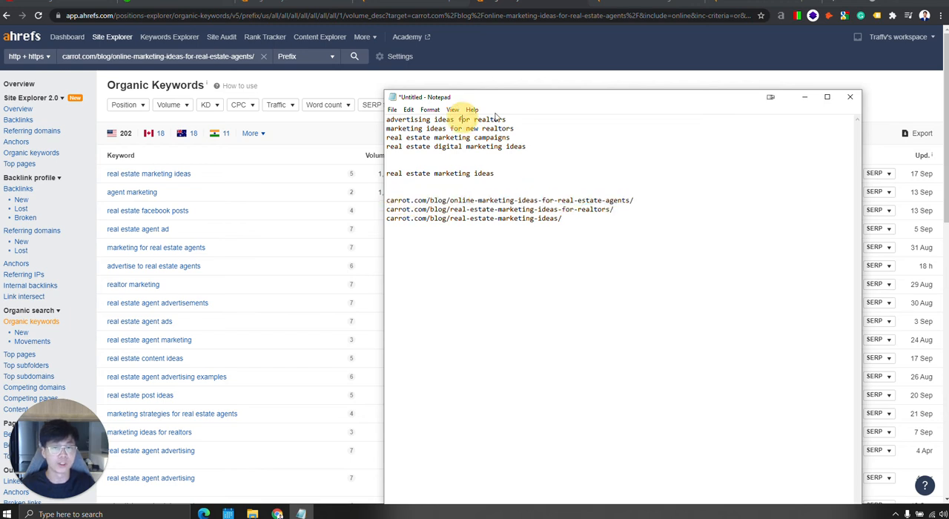
pyautogui.moveTo(507, 119); pyautogui.dragTo(391, 120)
pyautogui.click(399, 128)
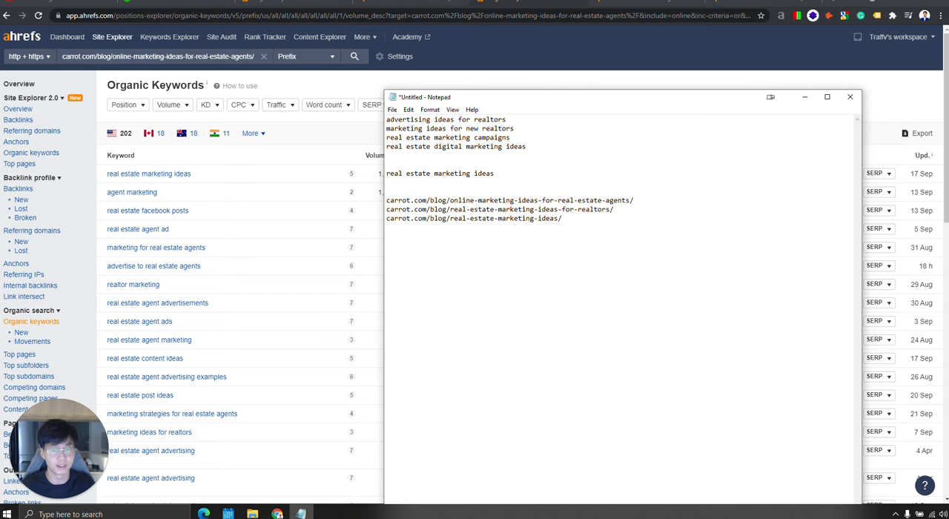
pyautogui.click(603, 208)
pyautogui.click(487, 145)
pyautogui.click(512, 138)
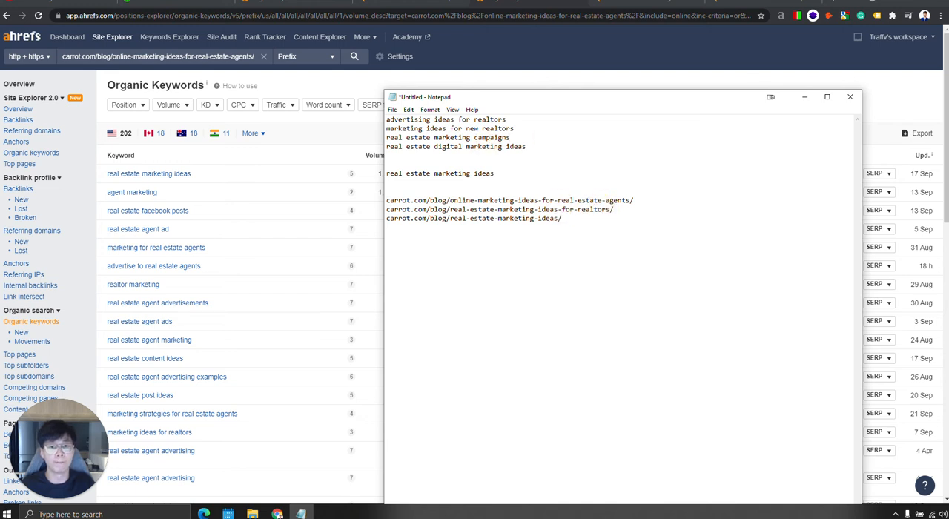
pyautogui.click(609, 156)
pyautogui.click(583, 167)
pyautogui.click(600, 221)
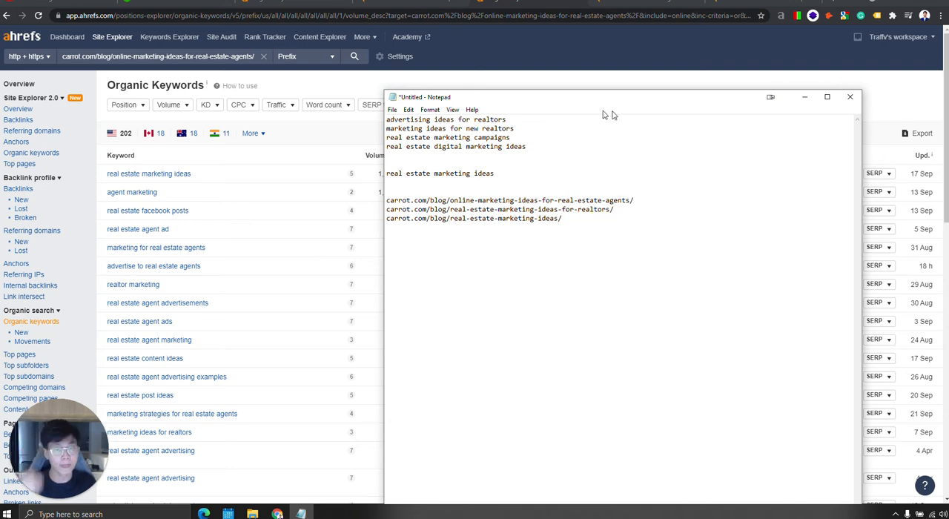
# Switch to the Carrot article in the browser, open its on-page data report and select the page title for copying.
pyautogui.click(805, 96)
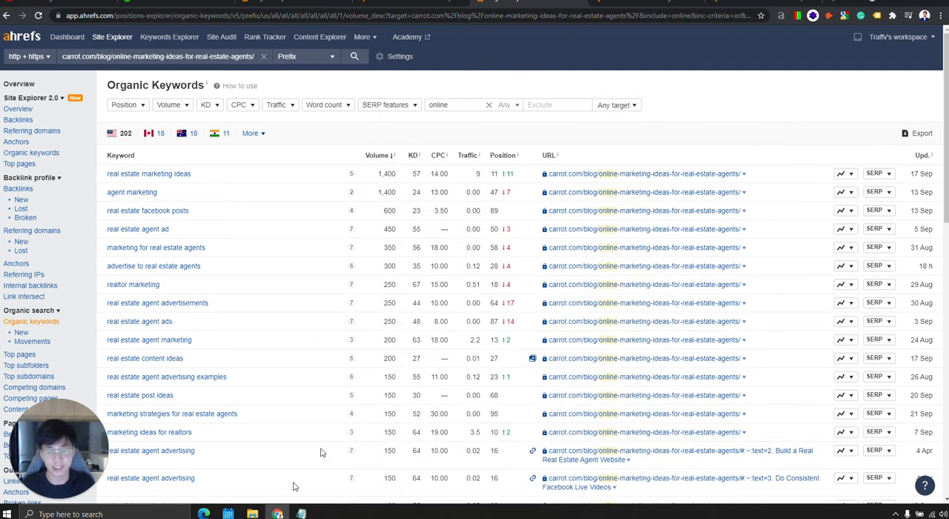
pyautogui.click(641, 4)
pyautogui.click(780, 16)
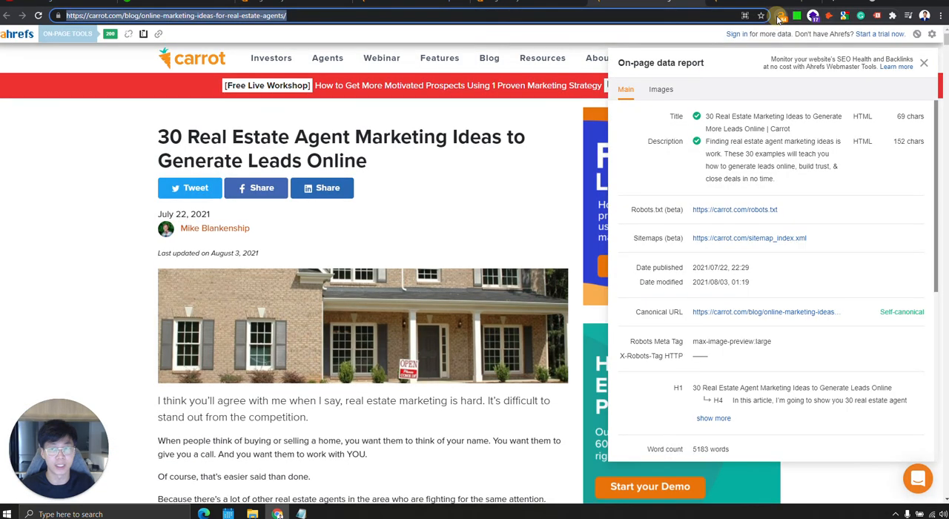
pyautogui.moveTo(801, 135); pyautogui.dragTo(701, 113)
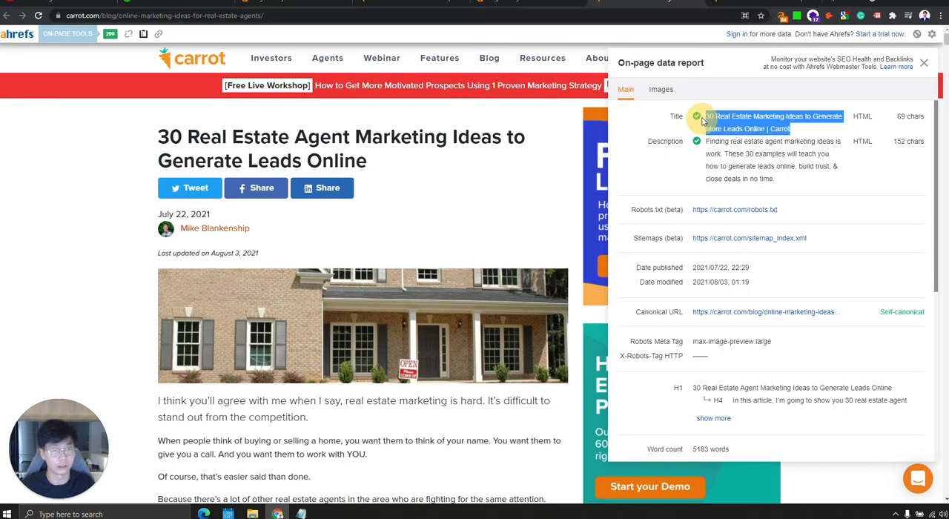
# Paste the title "30 Real Estate Marketing Ideas to Generate More Leads Online | Carrot" below the URLs in Notepad, then return to the report.
pyautogui.click(301, 513)
pyautogui.press('Return')
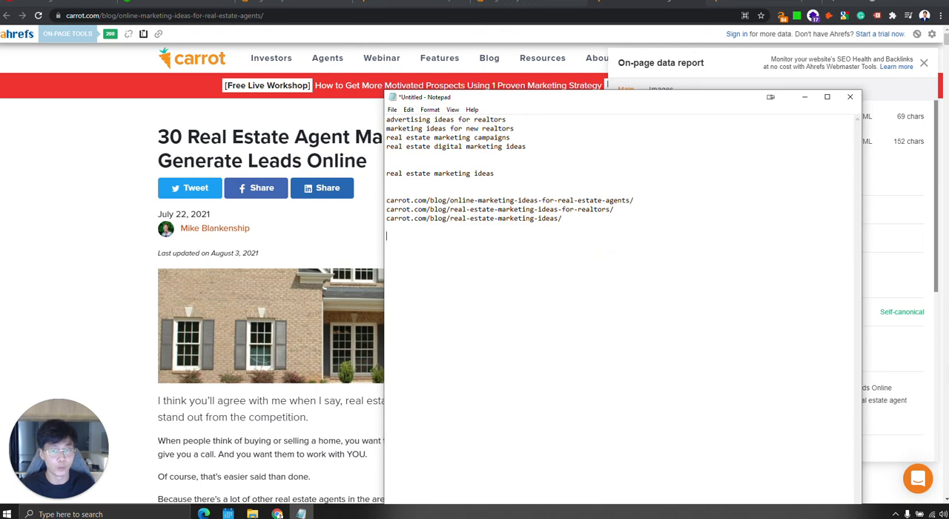
pyautogui.hotkey('ctrl', 'v')
pyautogui.click(905, 208)
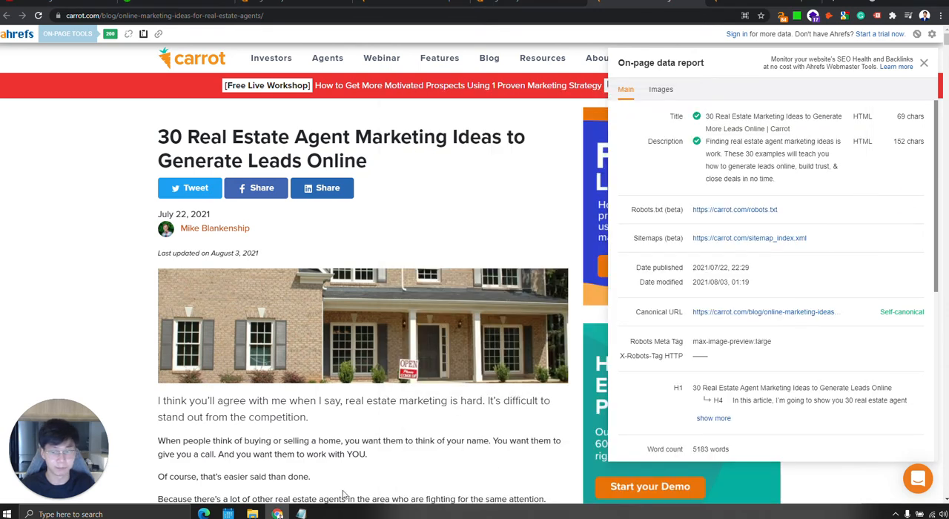
pyautogui.click(301, 513)
pyautogui.click(932, 226)
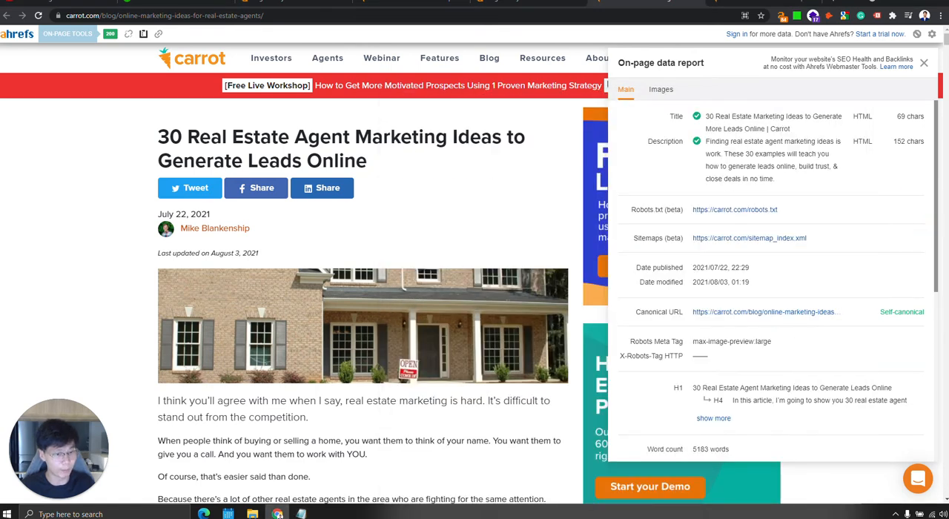
# Copy the H1 "30 Real Estate Agent Marketing Ideas to Generate Leads Online" from the report into Notepad, below the pasted title.
pyautogui.moveTo(693, 388); pyautogui.dragTo(894, 386)
pyautogui.click(897, 387)
pyautogui.moveTo(694, 389); pyautogui.dragTo(799, 391)
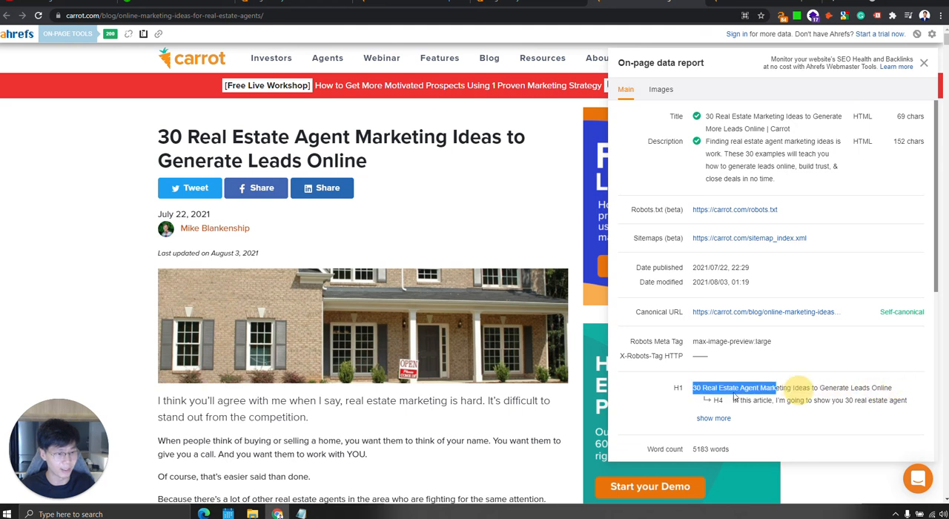
pyautogui.click(909, 395)
pyautogui.tripleClick(888, 387)
pyautogui.hotkey('ctrl', 'c')
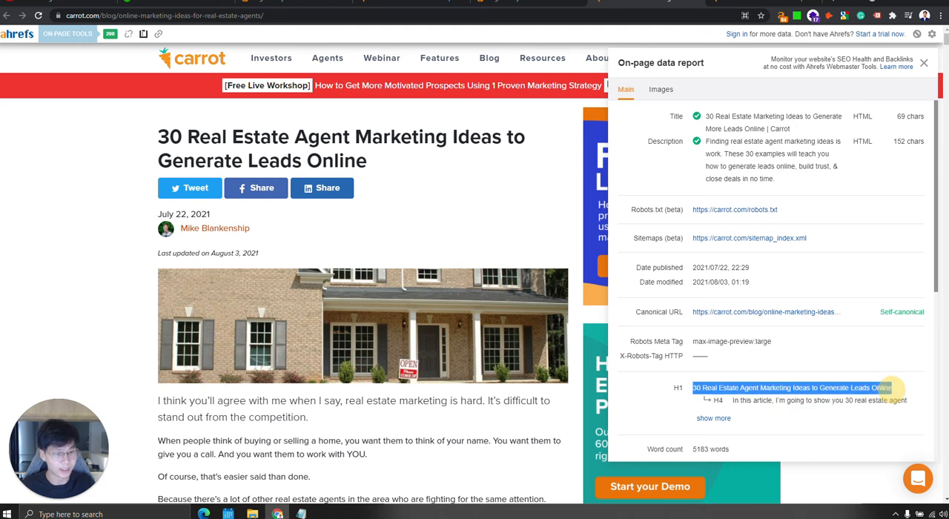
pyautogui.hotkey('alt', 'Tab')
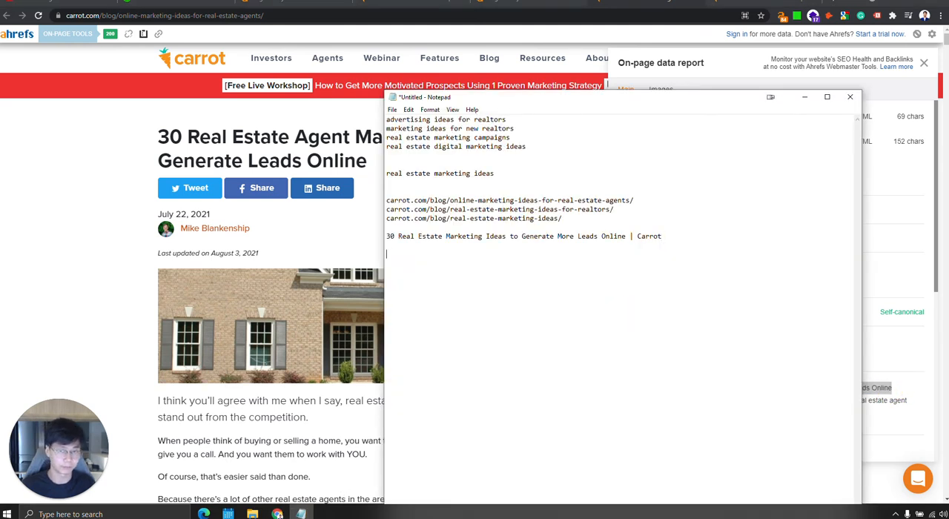
pyautogui.press('Return')
pyautogui.press('Return')
pyautogui.hotkey('ctrl', 'v')
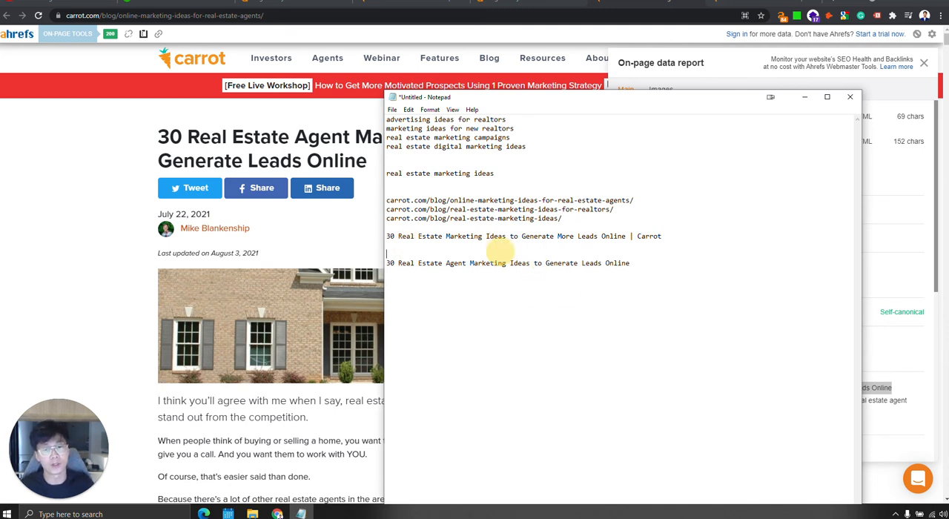
# Compare the marketing ideas phrase in the pasted page title with the one in the H1.
pyautogui.moveTo(398, 235); pyautogui.dragTo(482, 236)
pyautogui.click(525, 259)
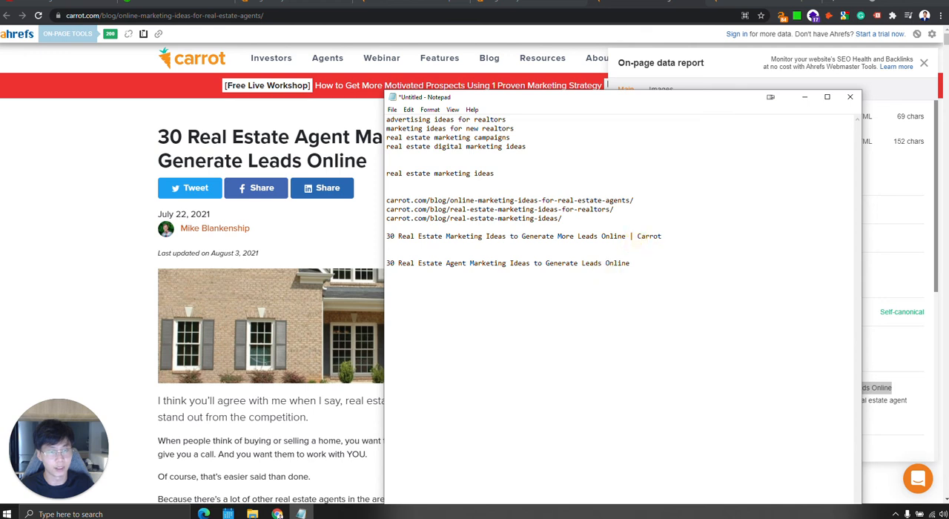
pyautogui.click(643, 282)
pyautogui.moveTo(399, 263); pyautogui.dragTo(529, 264)
# Write "Real Estate Marketing Ideas to Generate More Leads Online" below the H1, reusing both phrases from the pasted title.
pyautogui.moveTo(398, 236); pyautogui.dragTo(509, 237)
pyautogui.hotkey('ctrl', 'c')
pyautogui.click(539, 341)
pyautogui.hotkey('ctrl', 'v')
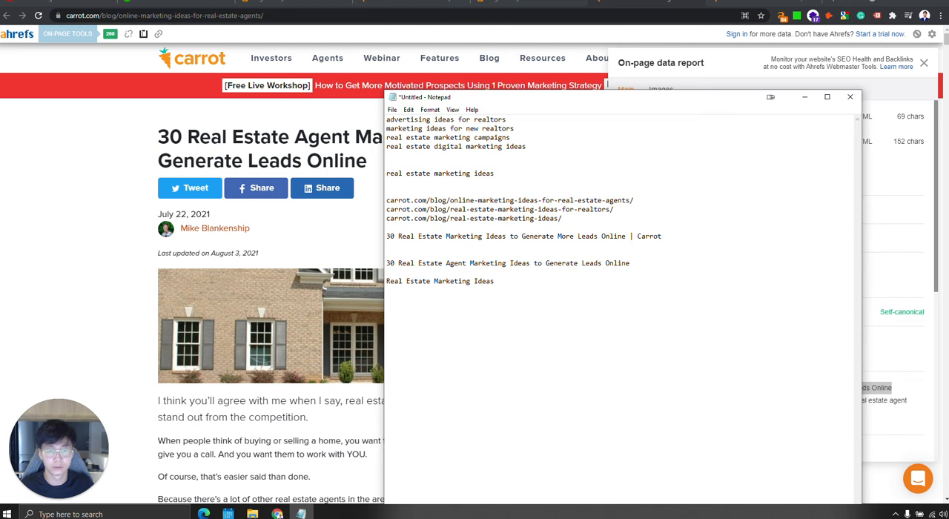
pyautogui.moveTo(510, 236); pyautogui.dragTo(625, 236)
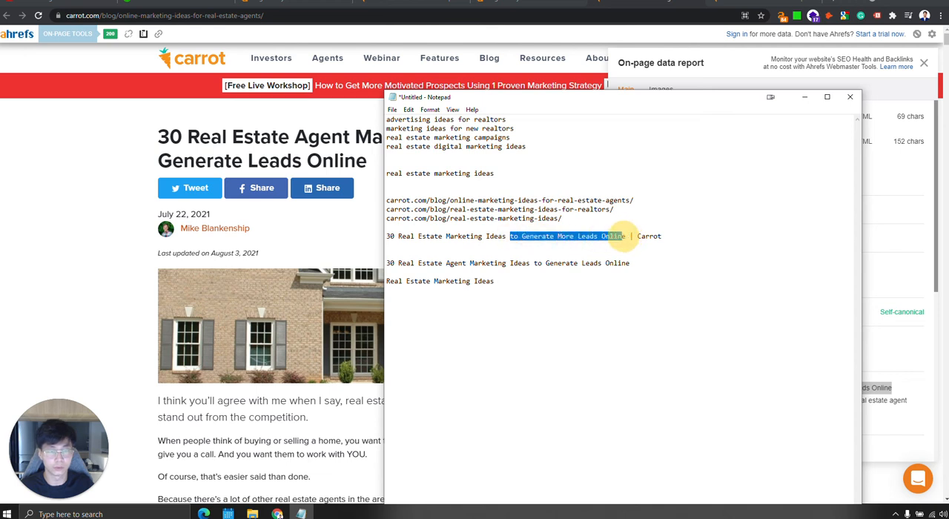
pyautogui.hotkey('ctrl', 'c')
pyautogui.click(520, 281)
pyautogui.hotkey('ctrl', 'v')
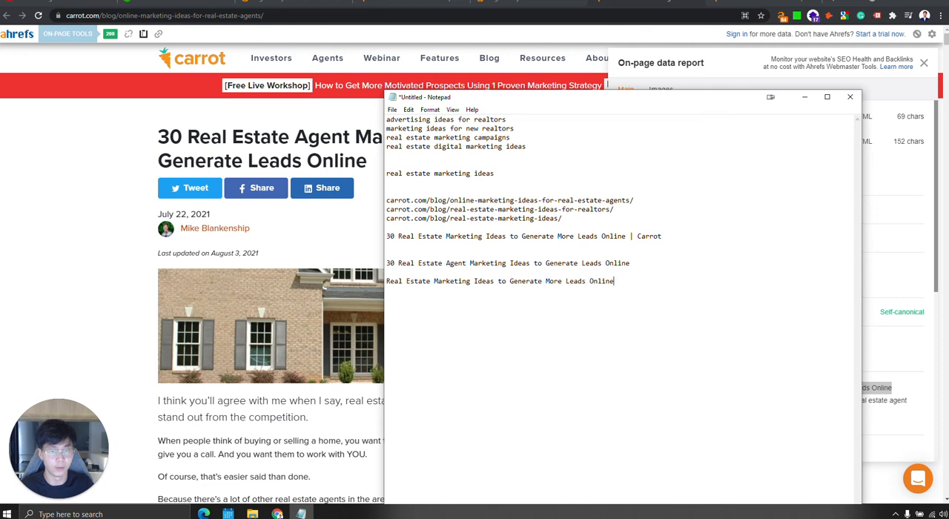
# Review the wording of the new headline, focusing on its "More Leads Online" ending.
pyautogui.moveTo(653, 282); pyautogui.dragTo(391, 282)
pyautogui.click(629, 282)
pyautogui.doubleClick(602, 281)
pyautogui.click(627, 282)
pyautogui.click(588, 283)
pyautogui.click(562, 282)
pyautogui.click(595, 281)
pyautogui.click(561, 282)
pyautogui.click(582, 283)
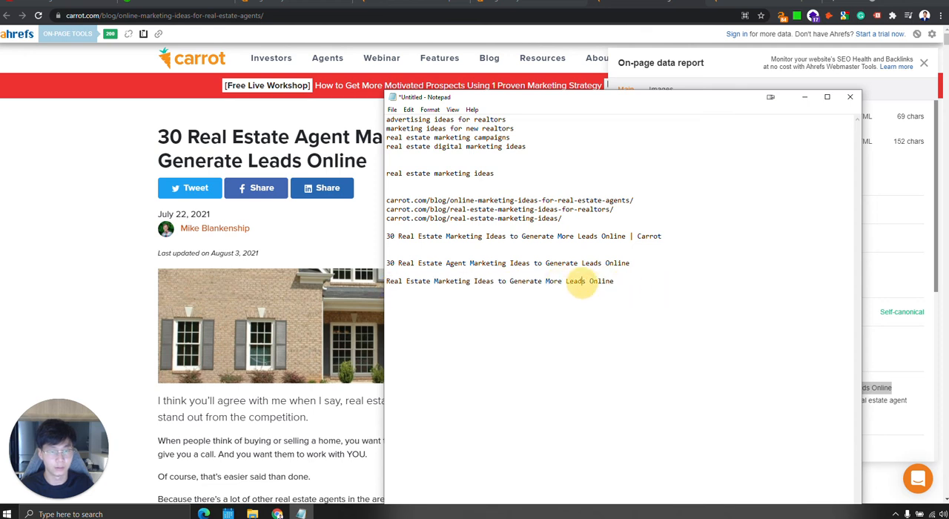
pyautogui.click(603, 282)
pyautogui.click(567, 281)
pyautogui.click(600, 283)
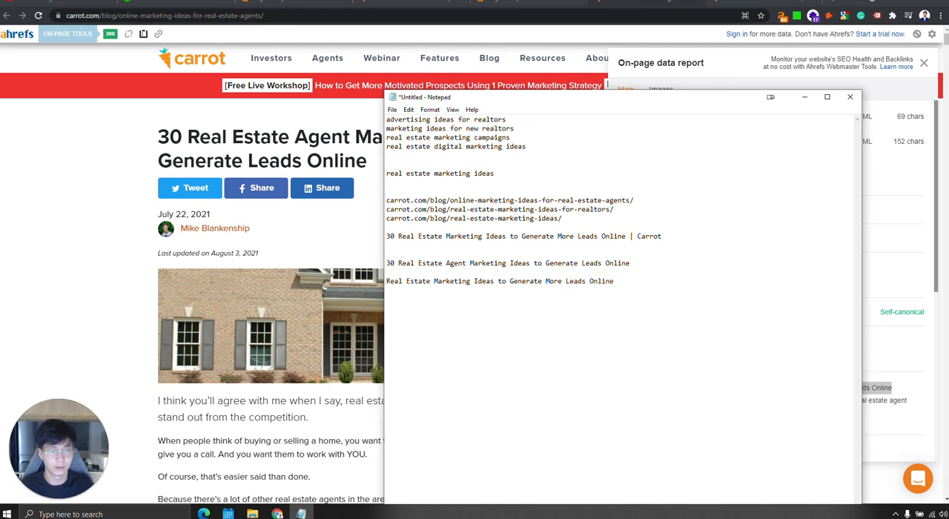
# Copy the keyword "real estate marketing ideas" from the notes and search Google for it in a new browser tab.
pyautogui.click(648, 281)
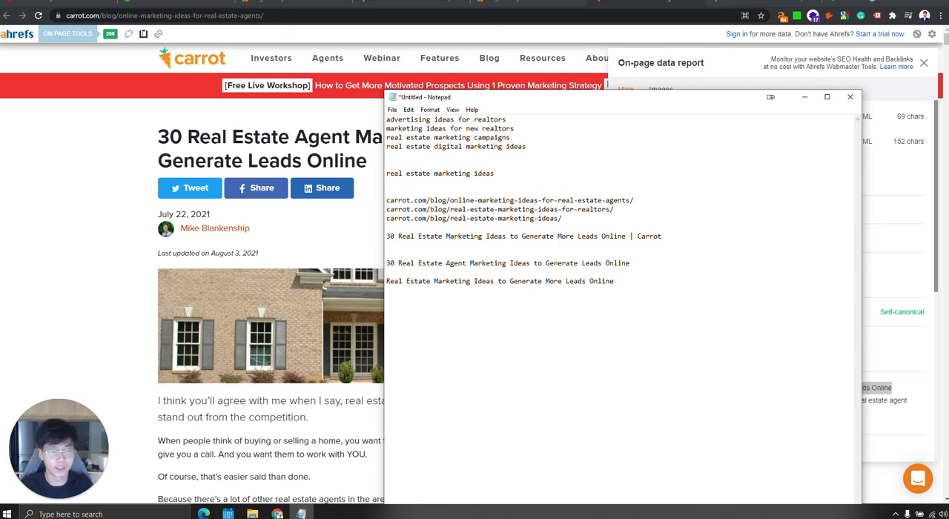
pyautogui.write('(')
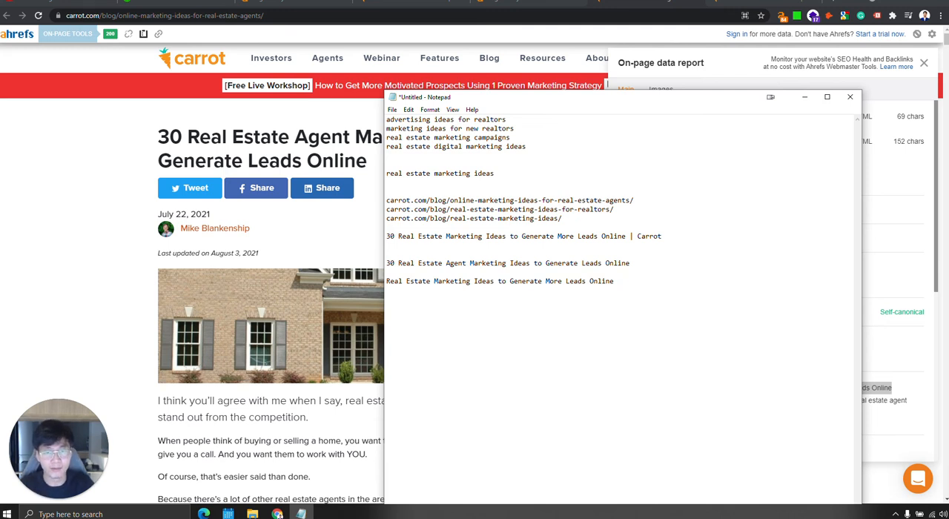
pyautogui.moveTo(495, 174); pyautogui.dragTo(384, 173)
pyautogui.click(646, 3)
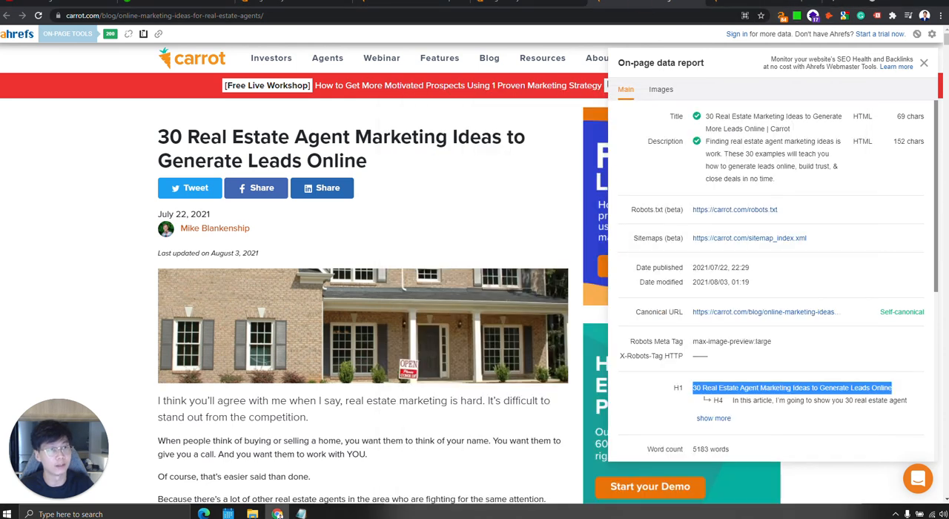
pyautogui.hotkey('ctrl', 't')
pyautogui.hotkey('ctrl', 'v')
pyautogui.press('Return')
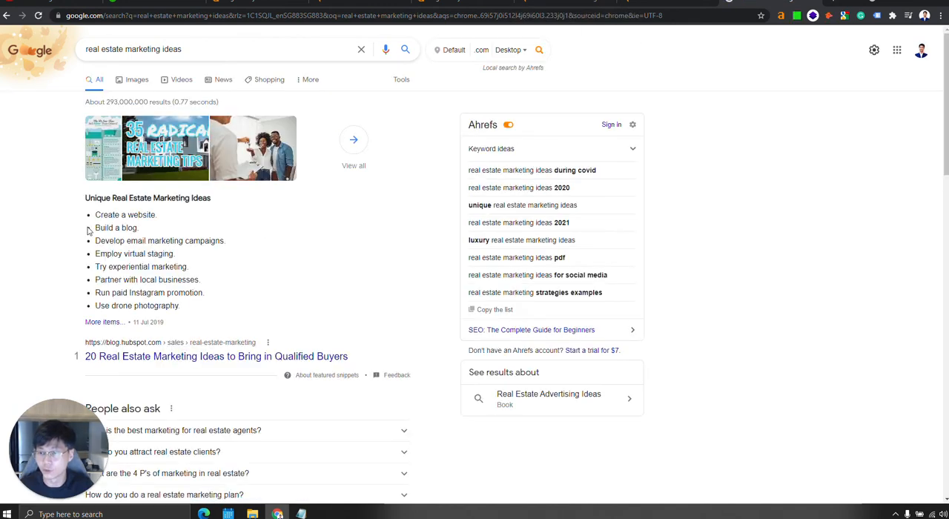
# Examine the featured snippet and the wording of the ranked page titles in the Google results.
pyautogui.moveTo(89, 199); pyautogui.dragTo(240, 304)
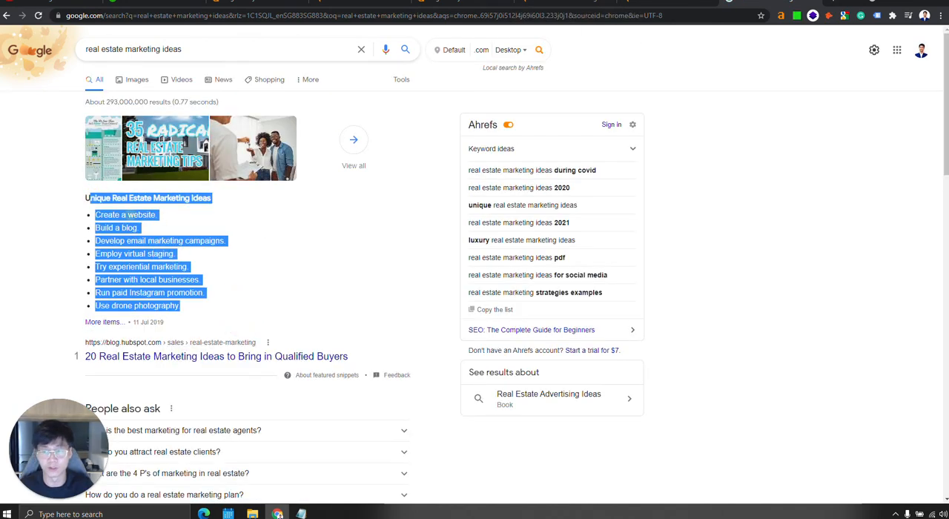
pyautogui.click(178, 225)
pyautogui.scroll(-3, 178, 149)
pyautogui.scroll(-4, 253, 191)
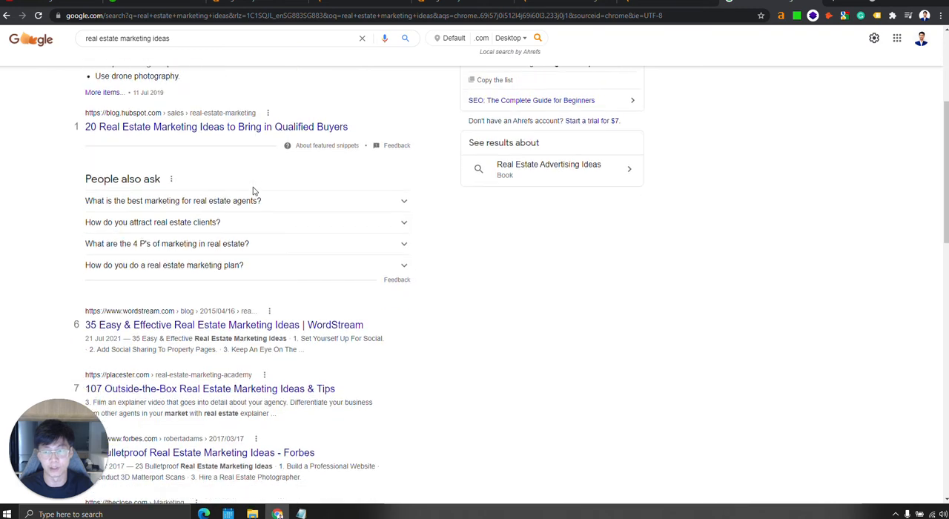
pyautogui.scroll(-1, 253, 191)
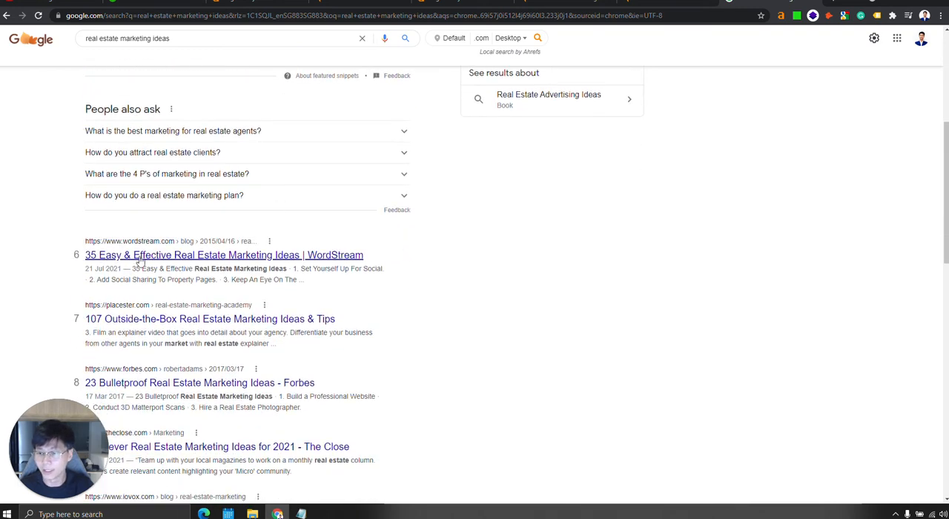
pyautogui.scroll(-3, 71, 206)
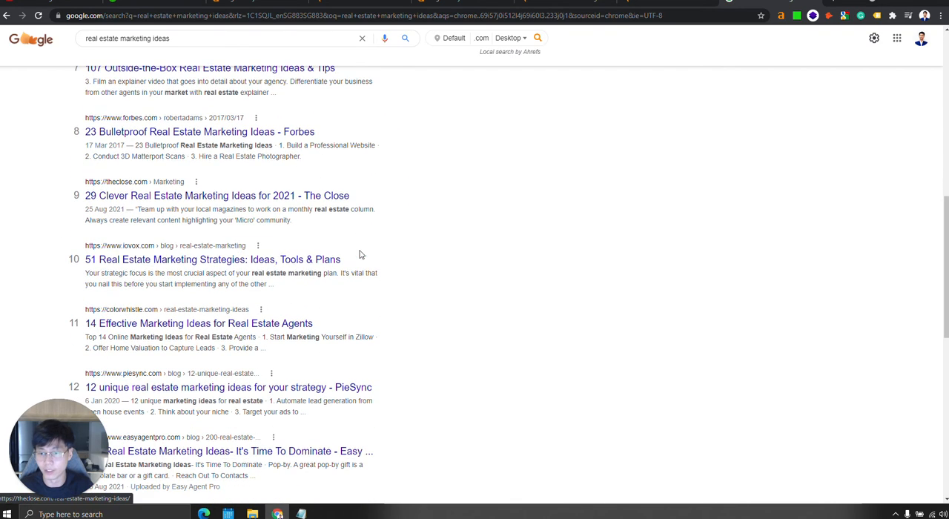
pyautogui.scroll(-2, 186, 214)
pyautogui.scroll(-1, 234, 296)
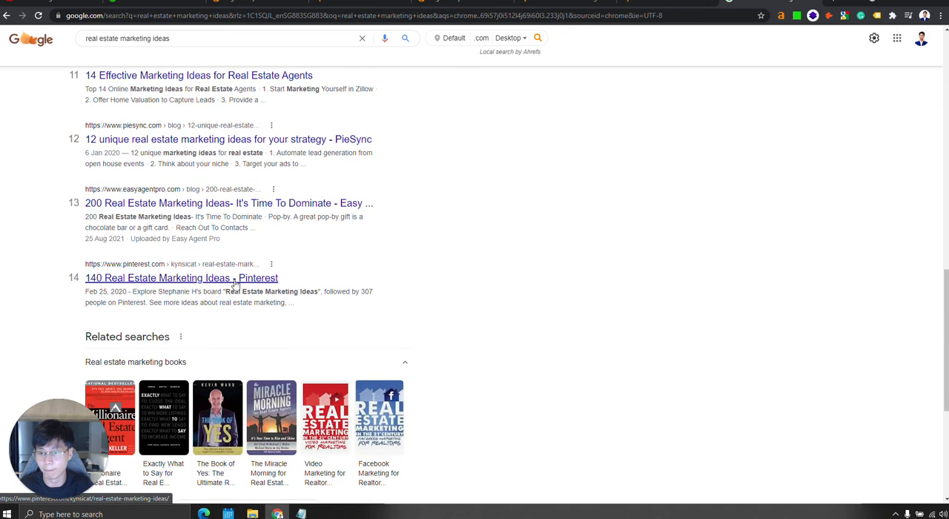
pyautogui.scroll(2, 234, 284)
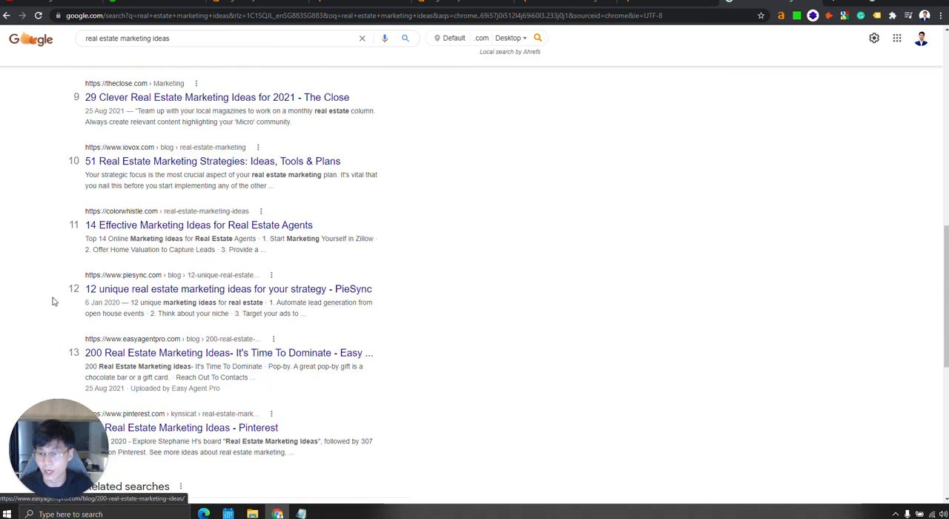
pyautogui.scroll(1, 85, 293)
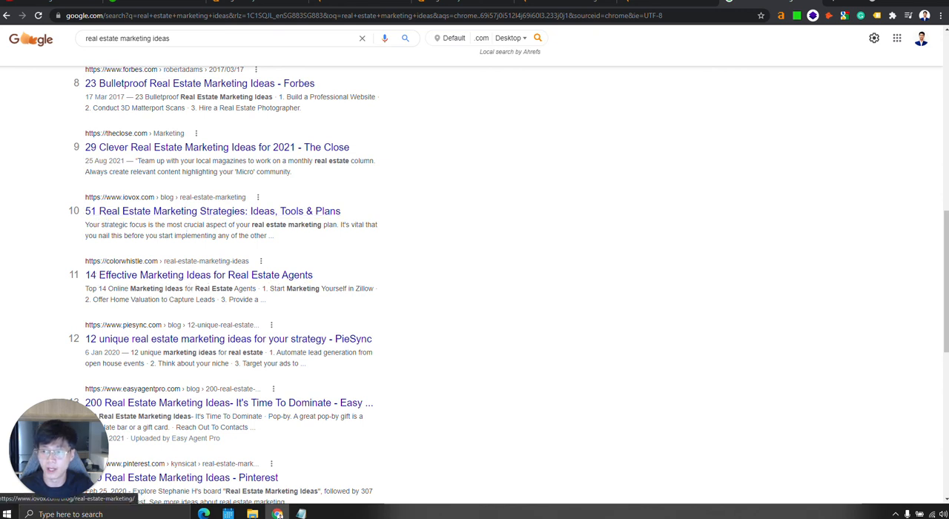
pyautogui.scroll(2, 104, 221)
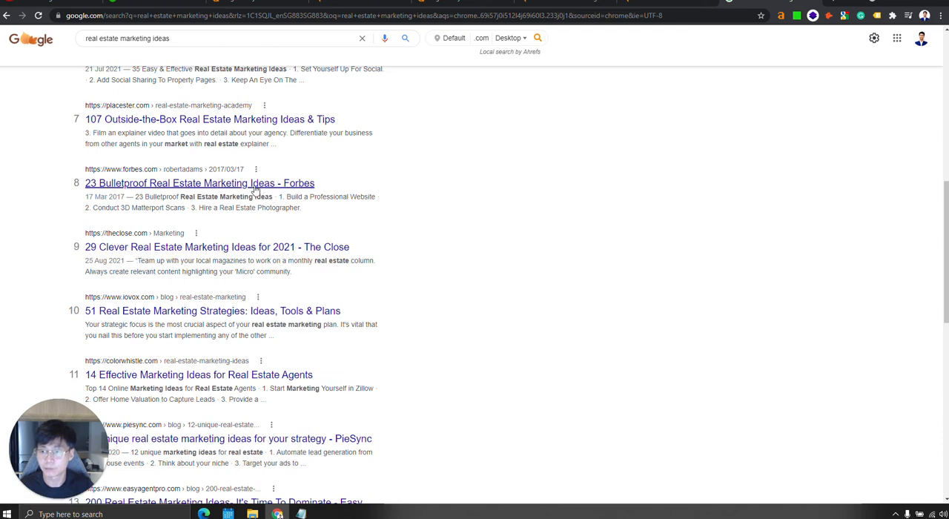
pyautogui.scroll(2, 97, 186)
pyautogui.scroll(5, 220, 265)
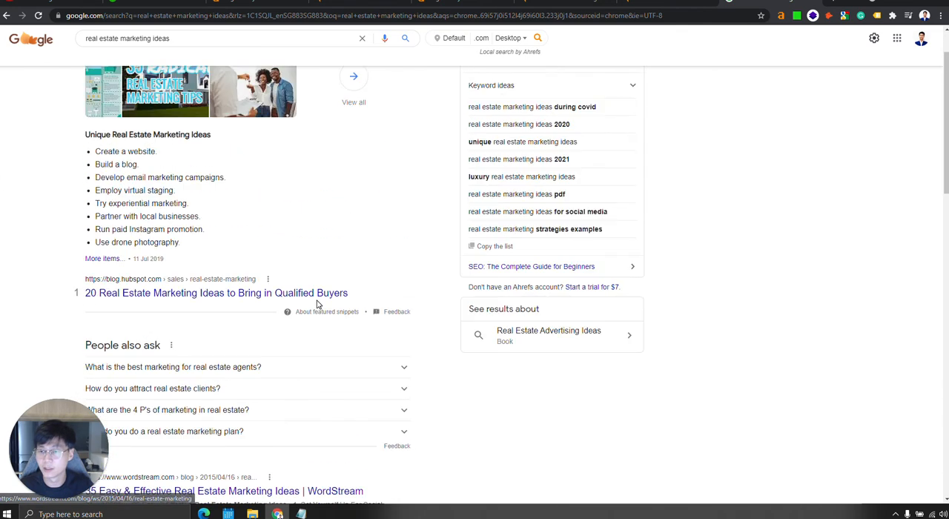
# Leave the Google results, go back to the Ahrefs organic keywords report and bring up the Notepad draft.
pyautogui.click(641, 2)
pyautogui.click(555, 3)
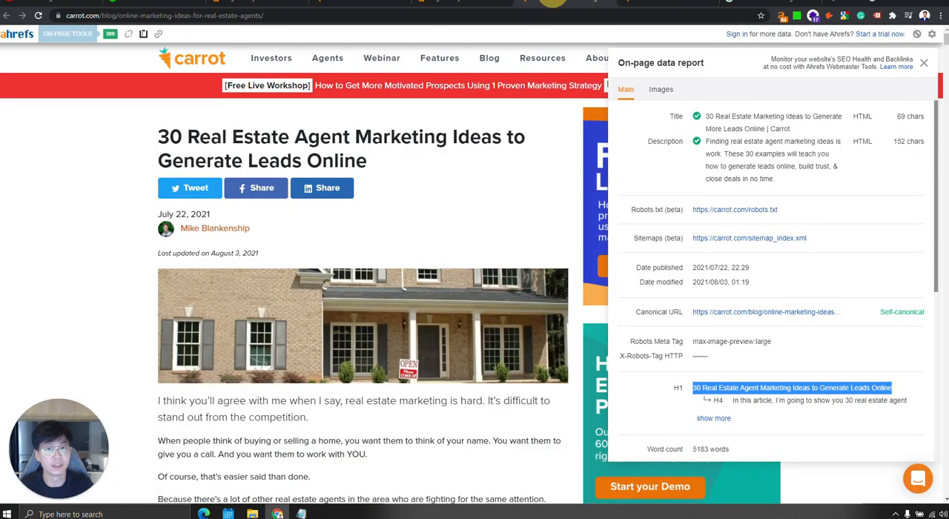
pyautogui.click(486, 3)
pyautogui.click(377, 3)
pyautogui.click(264, 3)
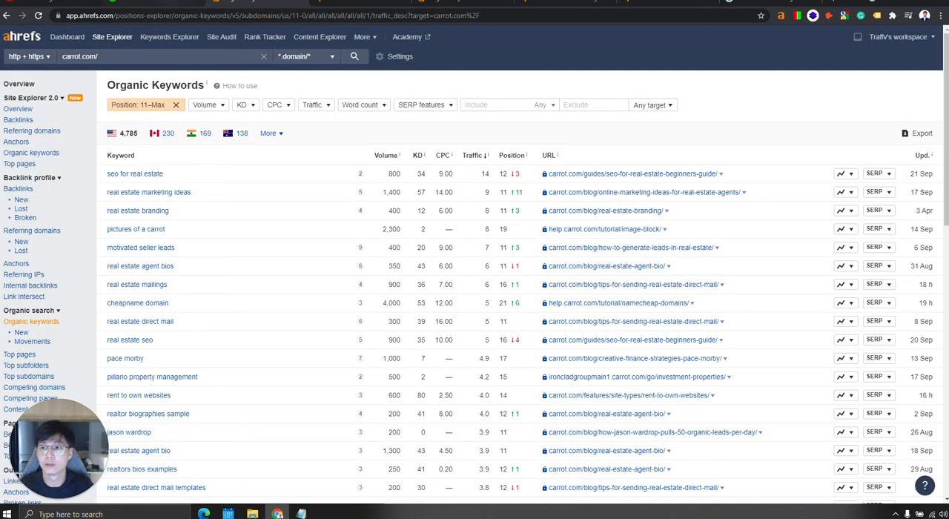
pyautogui.click(307, 513)
pyautogui.click(693, 266)
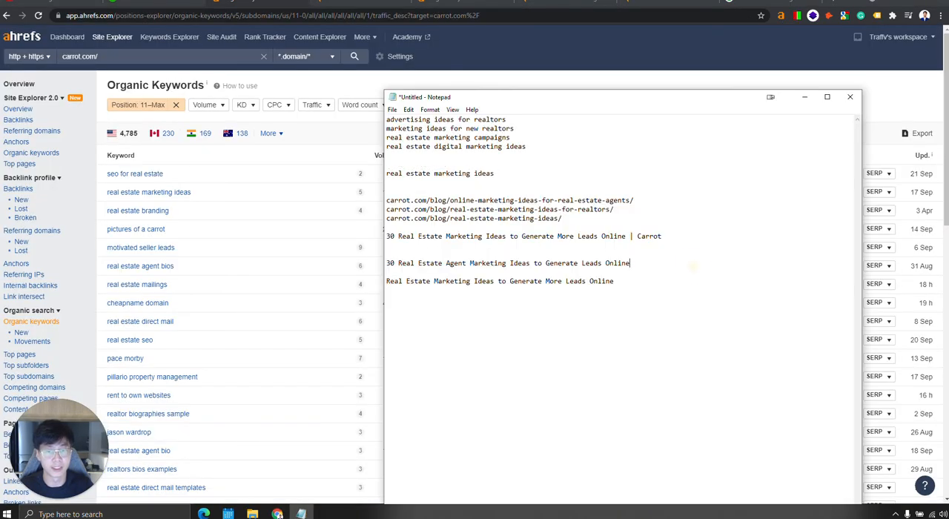
# Replace the "| Carrot" ending of the pasted page title with "(Trending 2021)".
pyautogui.click(642, 311)
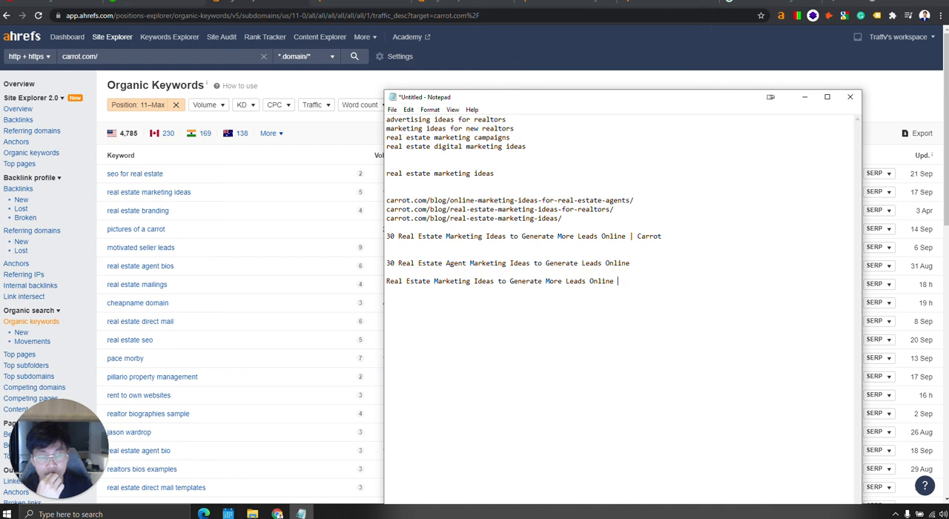
pyautogui.moveTo(629, 237); pyautogui.dragTo(682, 239)
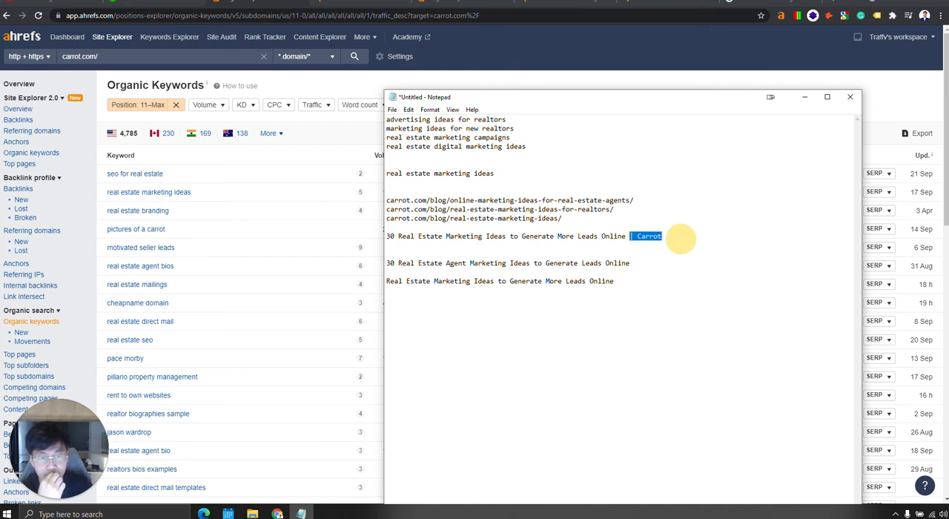
pyautogui.click(618, 281)
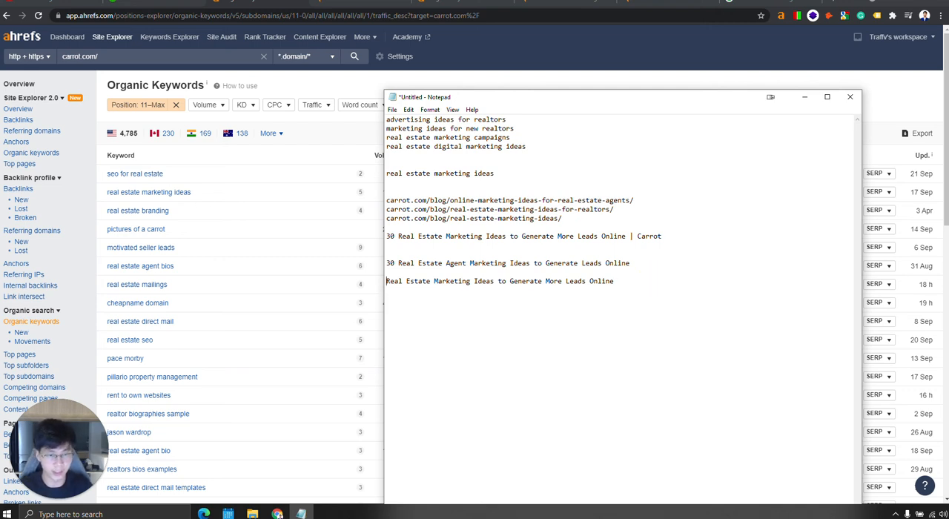
pyautogui.moveTo(629, 236); pyautogui.dragTo(689, 238)
pyautogui.click(660, 236)
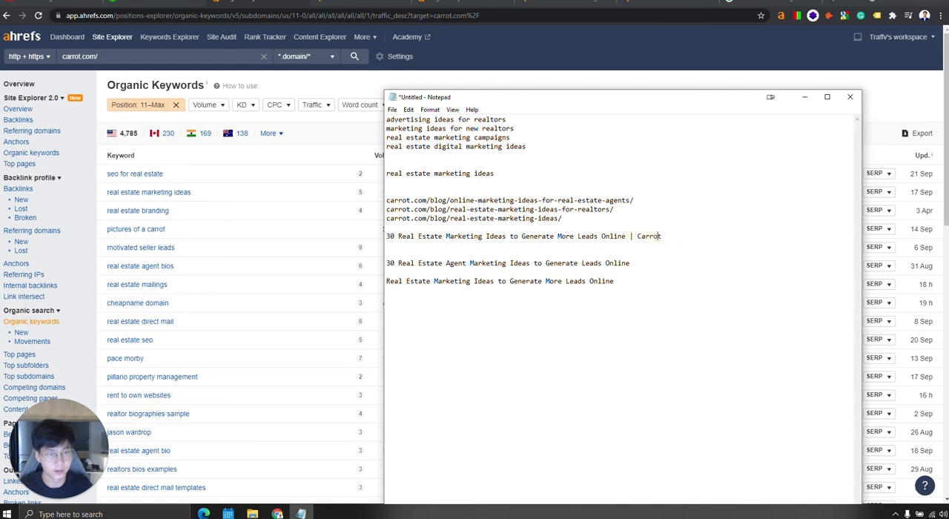
pyautogui.moveTo(629, 236); pyautogui.dragTo(751, 233)
pyautogui.click(637, 236)
pyautogui.moveTo(629, 236); pyautogui.dragTo(744, 233)
pyautogui.press('BackSpace')
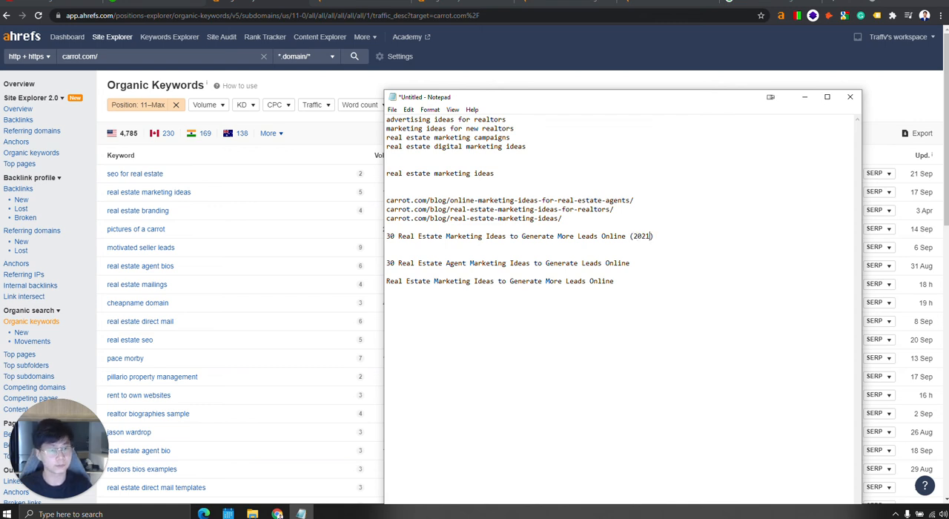
pyautogui.write('Trending')
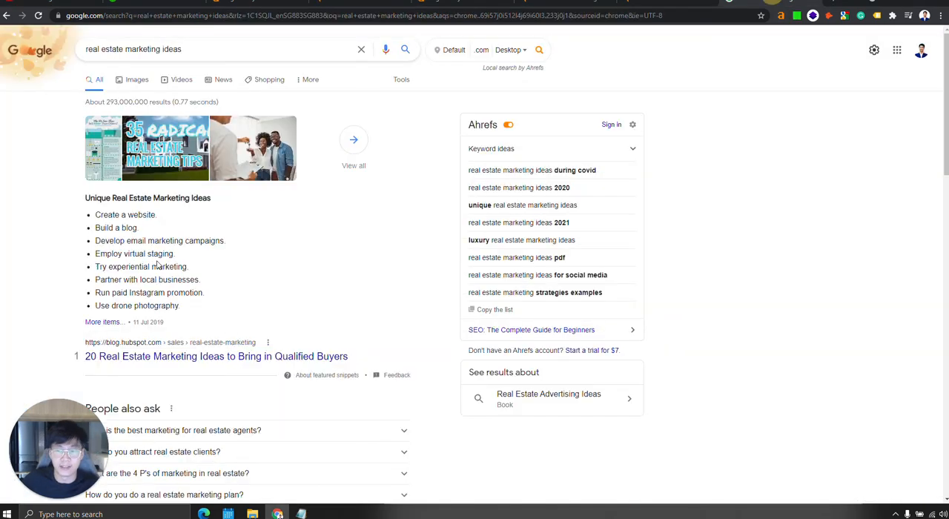
# Compare the competing titles in the Google results in Chrome, focusing on the iovox and The Close headlines.
pyautogui.scroll(-5, 267, 250)
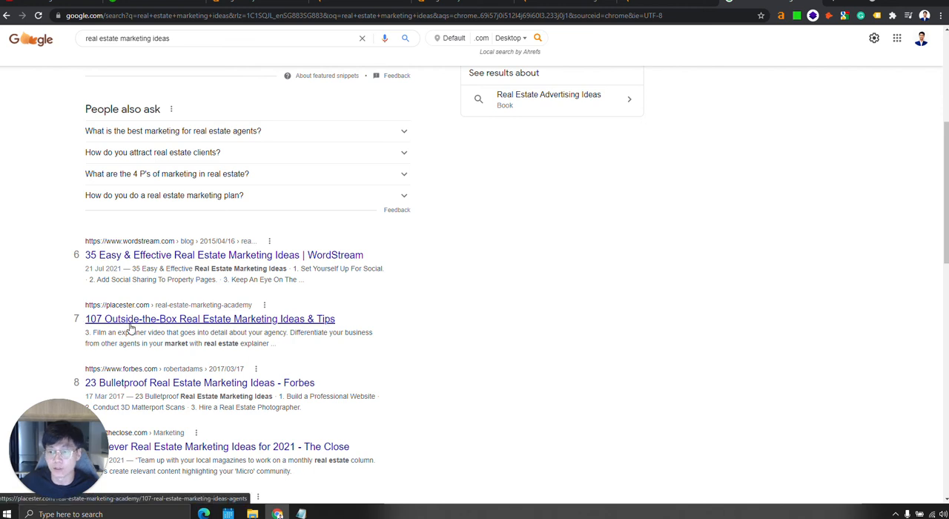
pyautogui.scroll(-2, 185, 281)
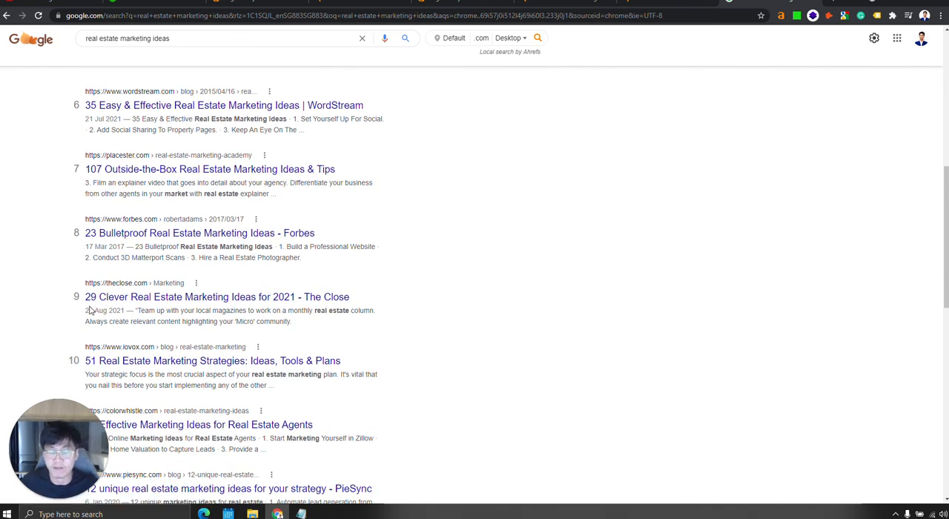
pyautogui.scroll(-1, 93, 309)
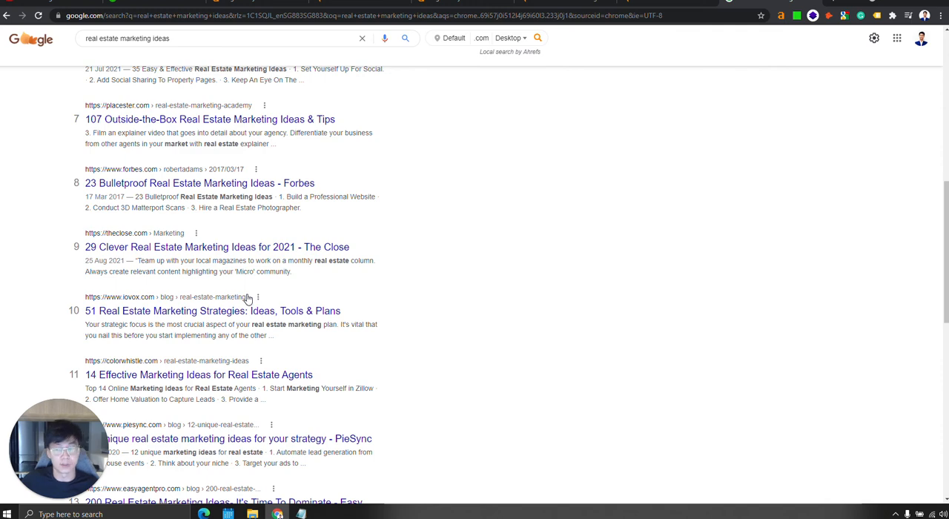
pyautogui.scroll(3, 329, 386)
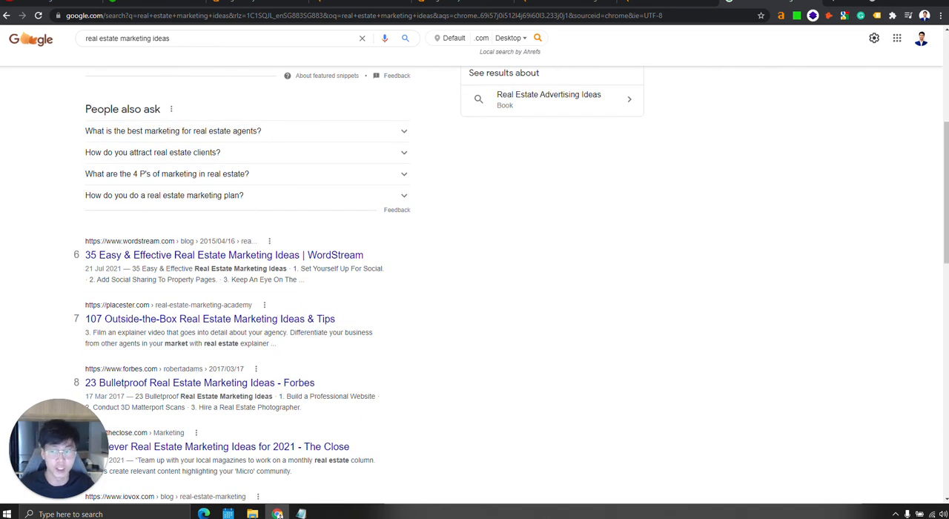
pyautogui.scroll(-2, 445, 338)
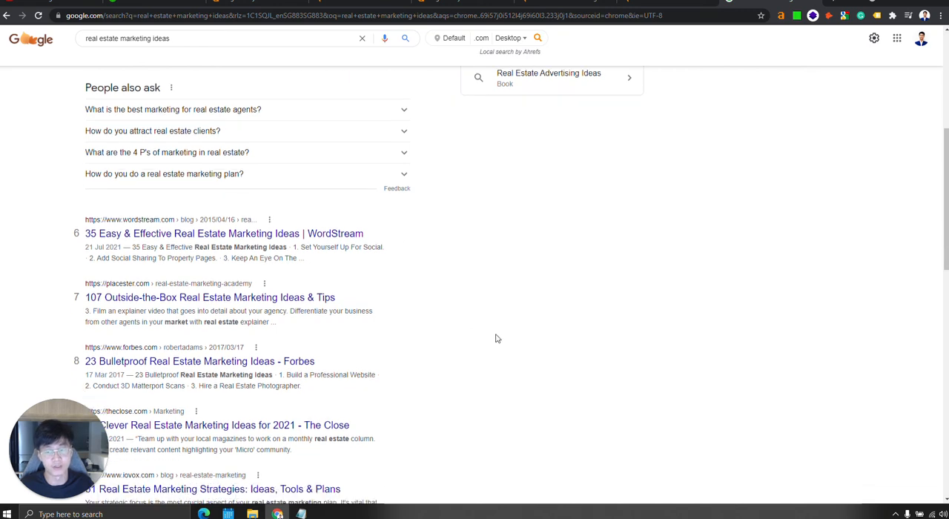
pyautogui.moveTo(350, 366); pyautogui.dragTo(84, 361)
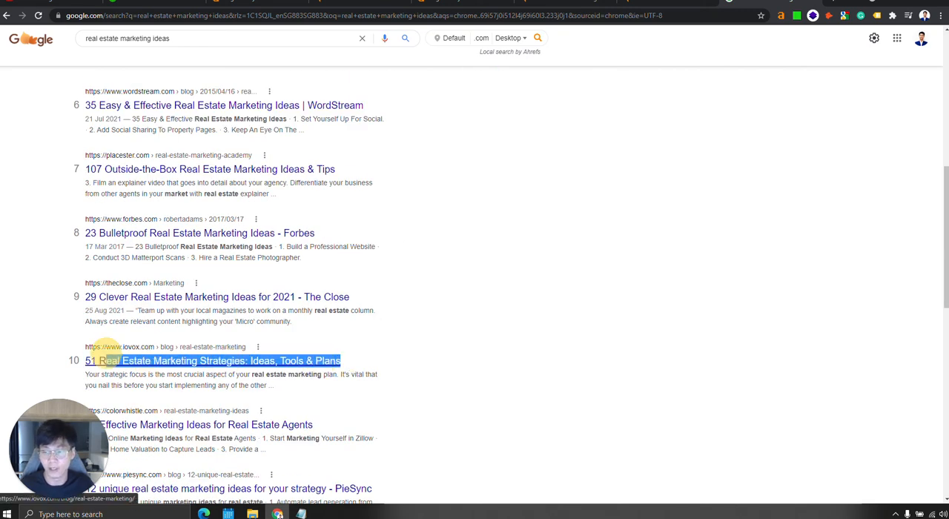
pyautogui.moveTo(351, 297); pyautogui.dragTo(90, 297)
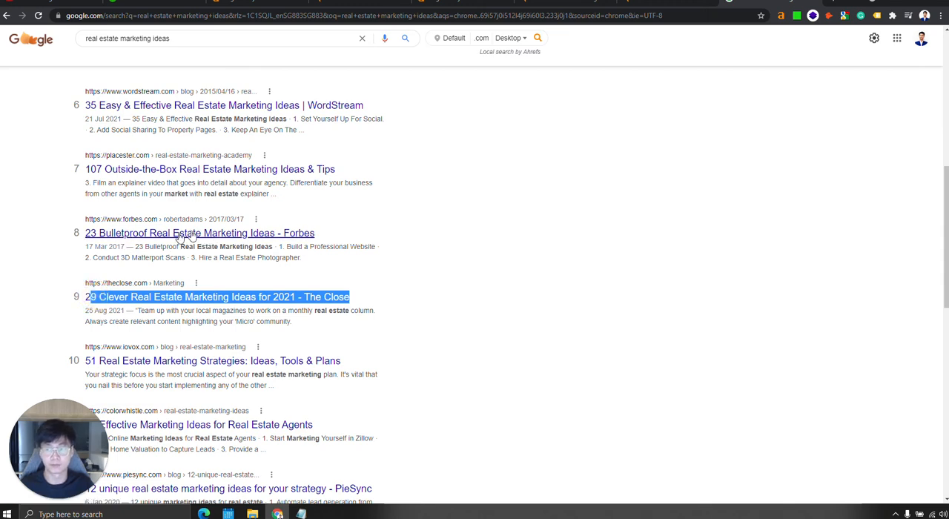
pyautogui.scroll(-3, 240, 223)
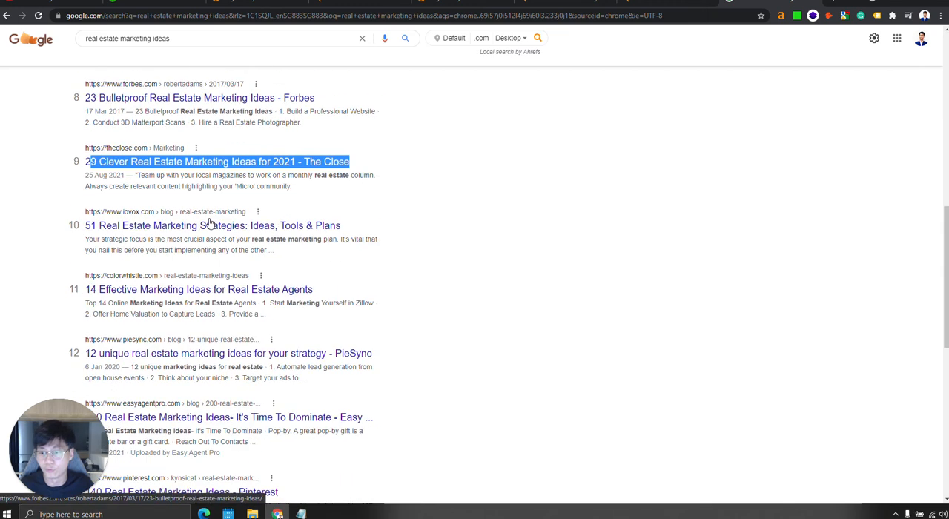
pyautogui.scroll(-2, 275, 282)
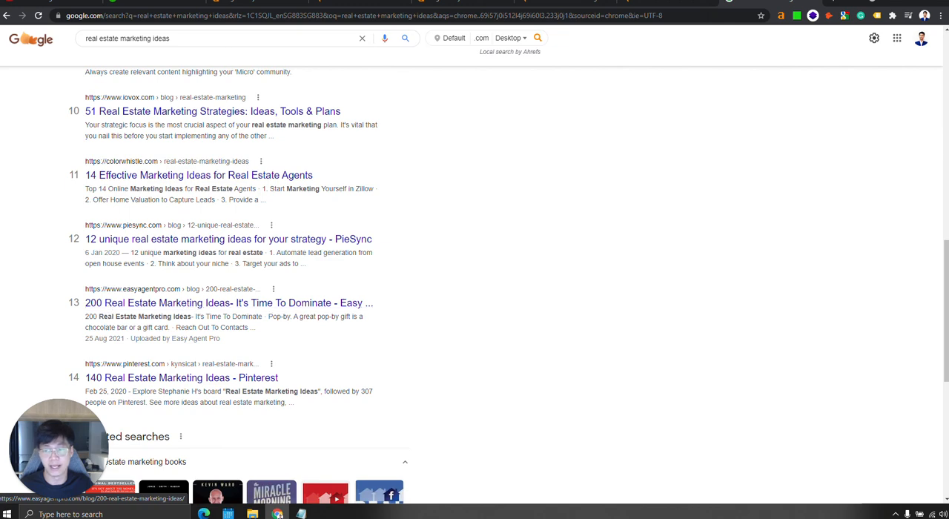
pyautogui.scroll(4, 107, 310)
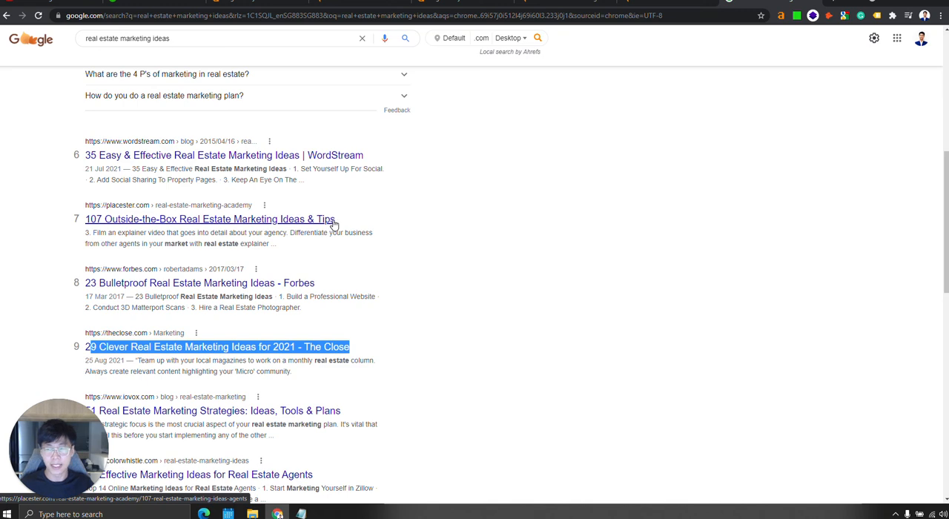
pyautogui.scroll(3, 421, 276)
pyautogui.scroll(2, 386, 296)
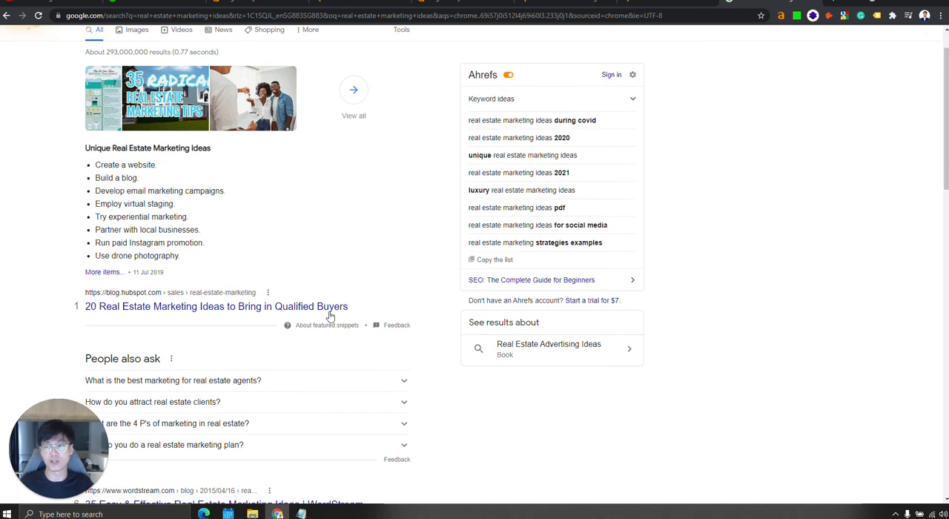
pyautogui.scroll(-2, 158, 319)
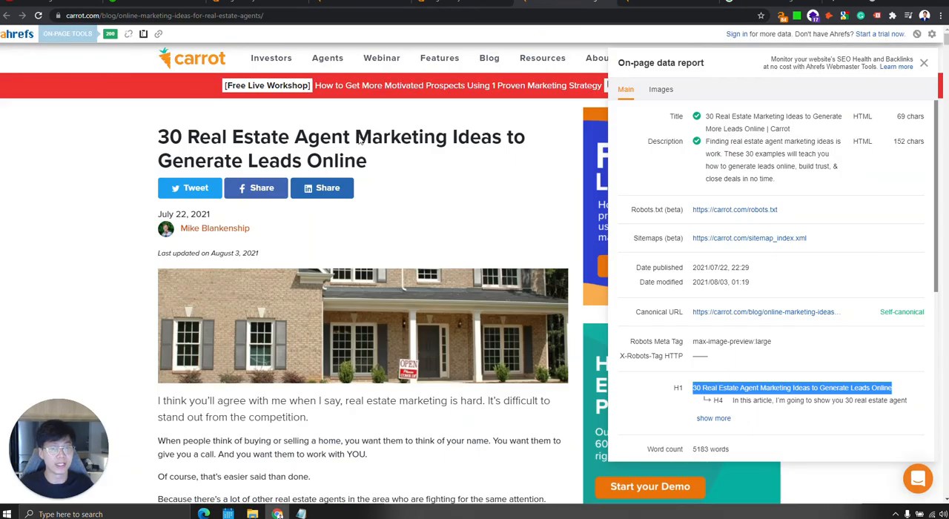
# In the Notepad draft, change the ending of the "30 Real Estate Marketing Ideas" title to "(Trending in 2021)".
pyautogui.click(302, 514)
pyautogui.moveTo(718, 231); pyautogui.dragTo(466, 239)
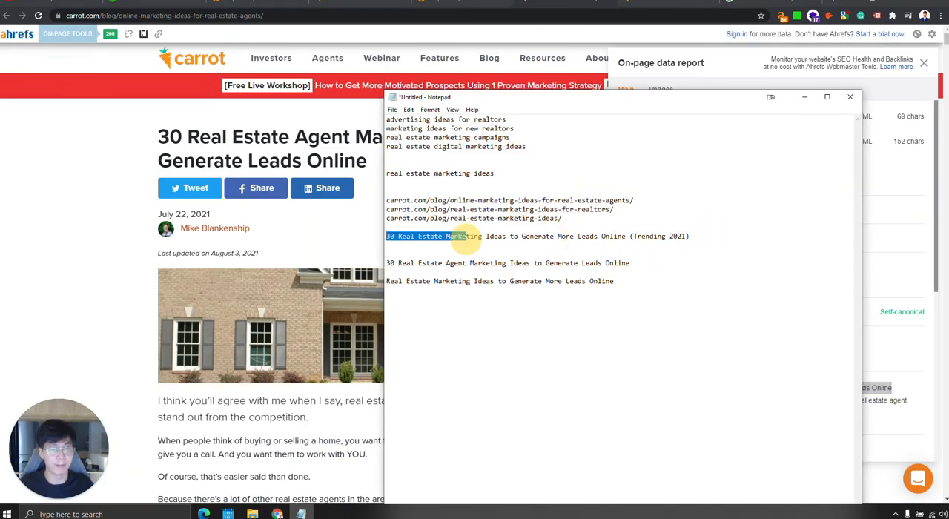
pyautogui.moveTo(677, 241); pyautogui.dragTo(345, 238)
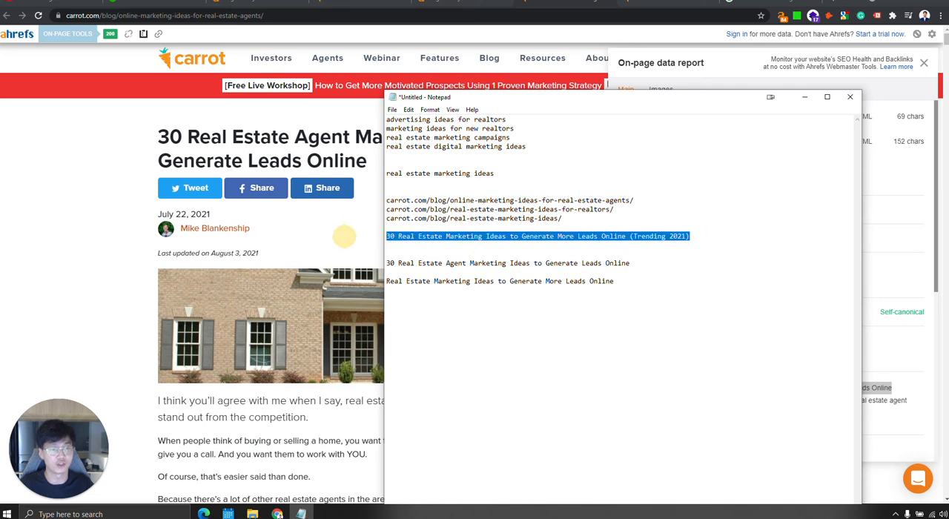
pyautogui.click(667, 232)
pyautogui.doubleClick(675, 233)
pyautogui.click(672, 235)
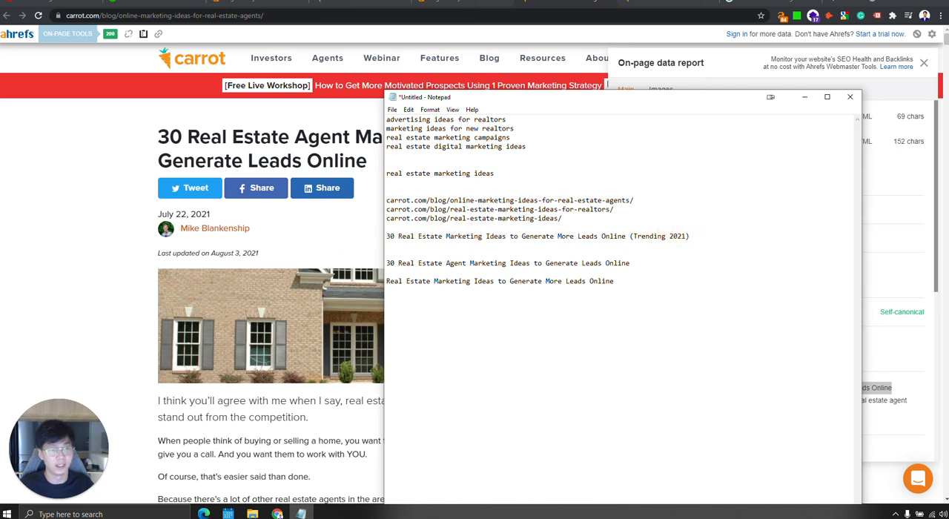
pyautogui.click(672, 234)
pyautogui.press('Left')
pyautogui.write('in')
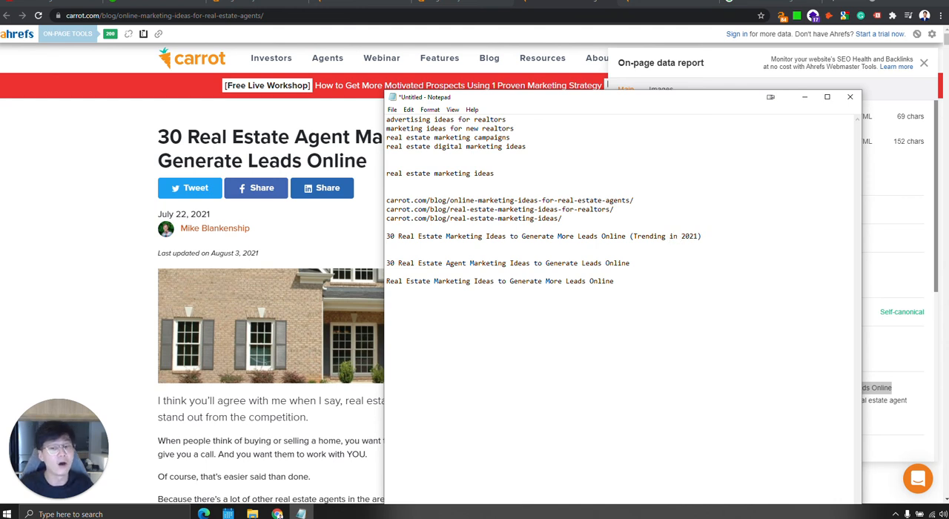
pyautogui.moveTo(715, 233); pyautogui.dragTo(362, 239)
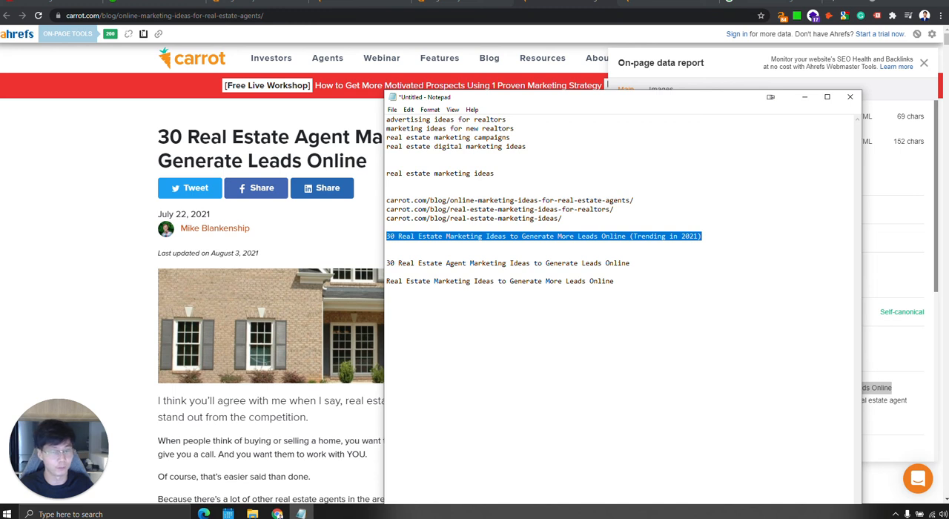
pyautogui.click(544, 250)
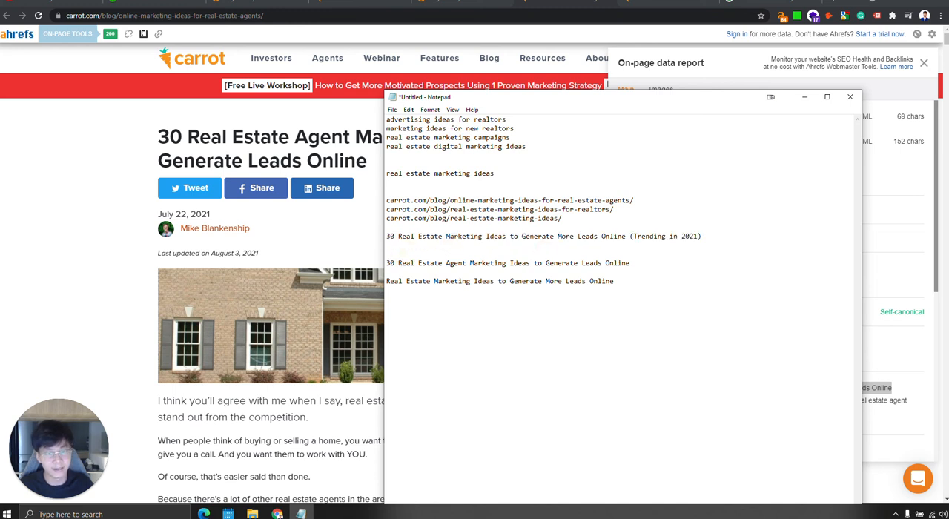
# Move the "Real Estate Marketing Ideas to Generate More Leads Online" line above the H1 draft and add blank lines after it.
pyautogui.moveTo(615, 281); pyautogui.dragTo(359, 285)
pyautogui.hotkey('ctrl', 'x')
pyautogui.click(412, 253)
pyautogui.hotkey('ctrl', 'v')
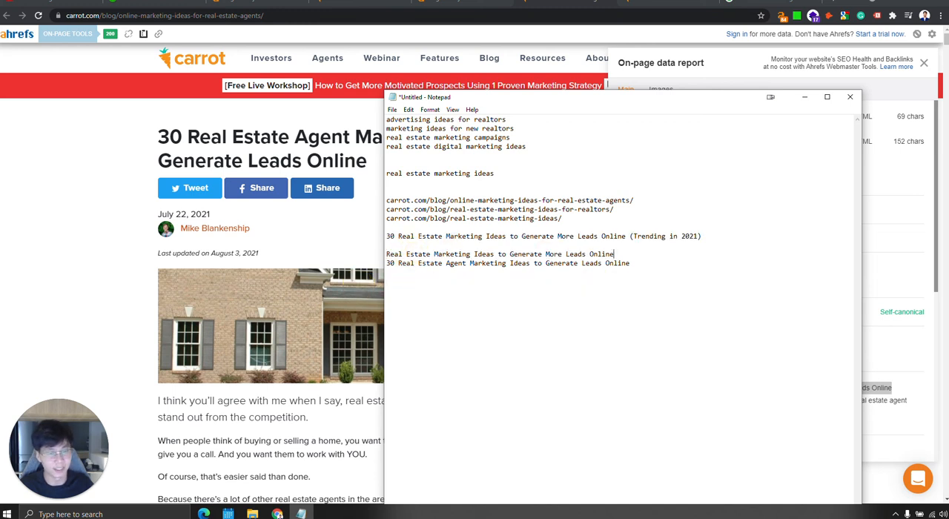
pyautogui.press('Return')
pyautogui.press('Return')
pyautogui.press('Return')
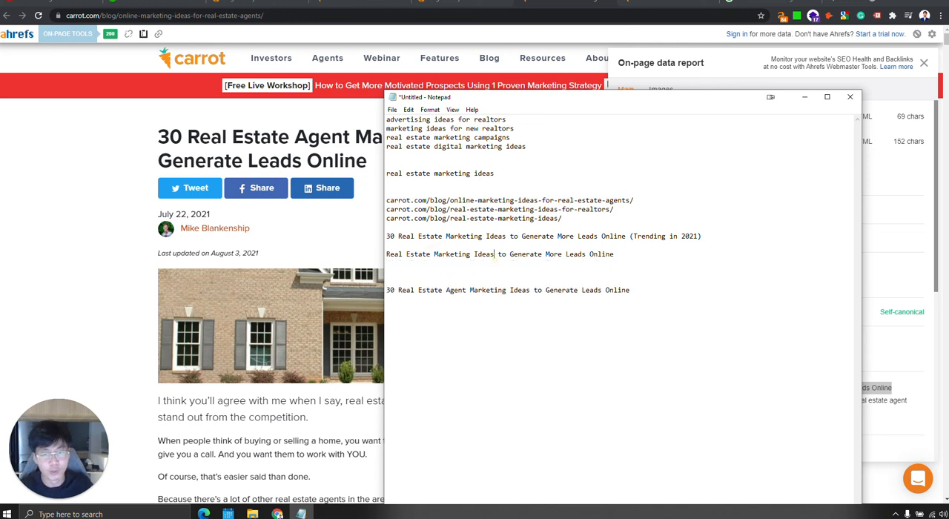
# Shorten the moved line to "Real Estate Marketing Ideas Generate More Leads" by removing "to" and "Online".
pyautogui.doubleClick(503, 254)
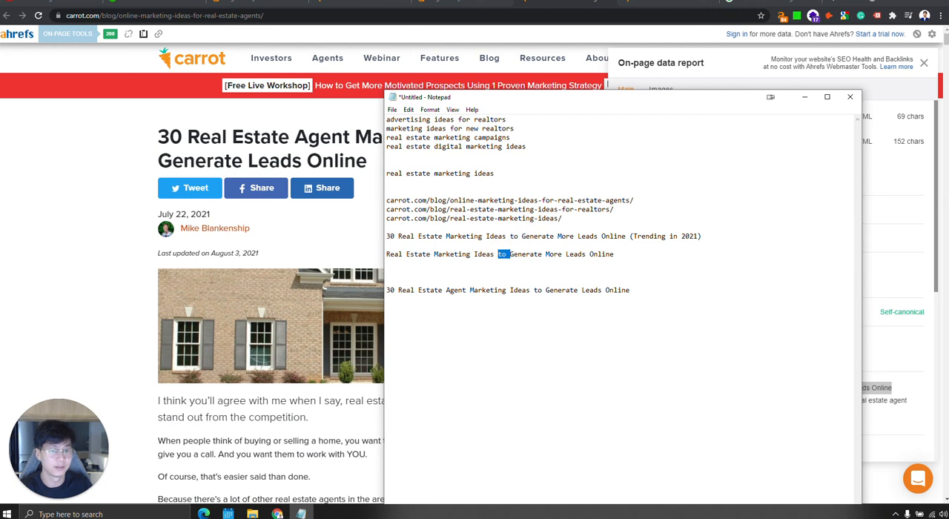
pyautogui.press('BackSpace')
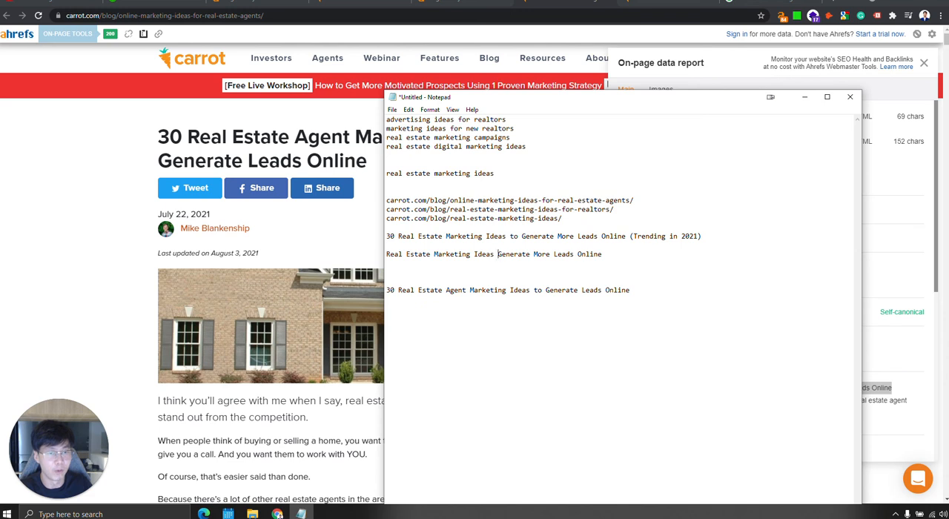
pyautogui.doubleClick(590, 254)
pyautogui.press('BackSpace')
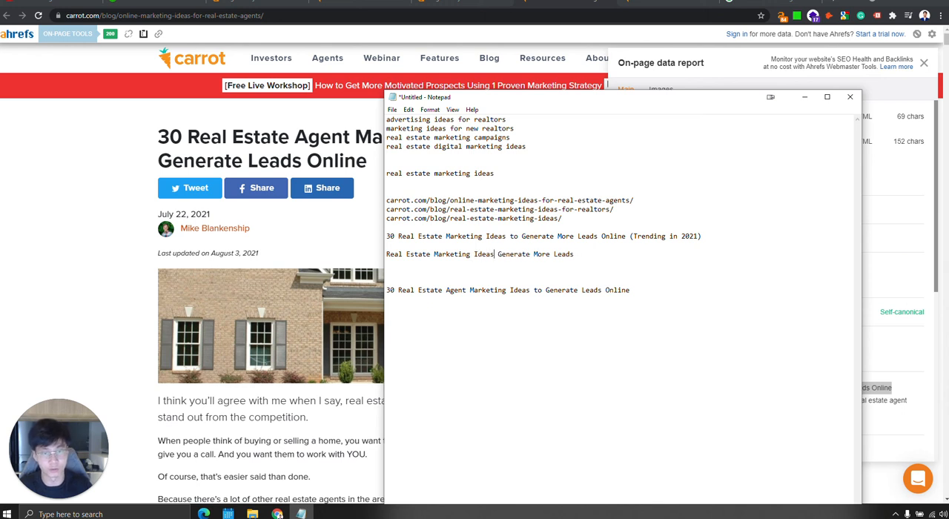
pyautogui.click(498, 254)
pyautogui.write('to')
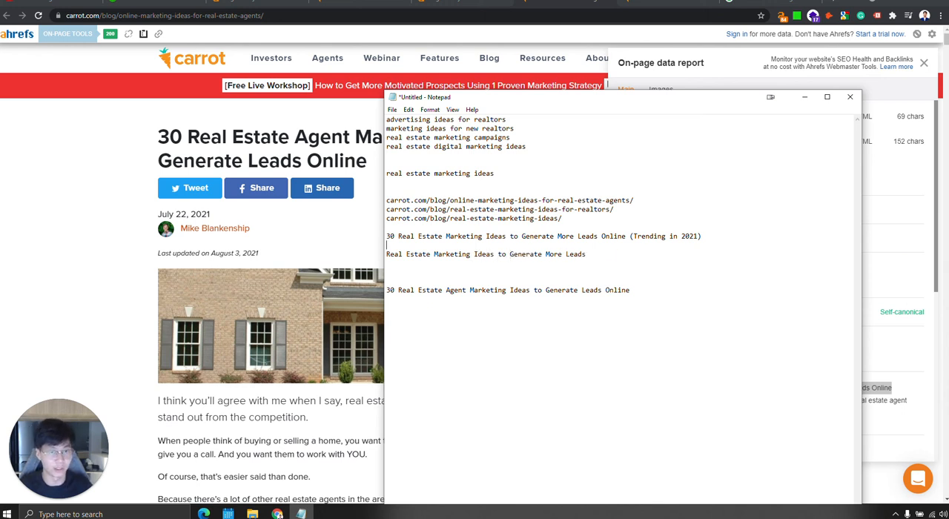
pyautogui.click(611, 251)
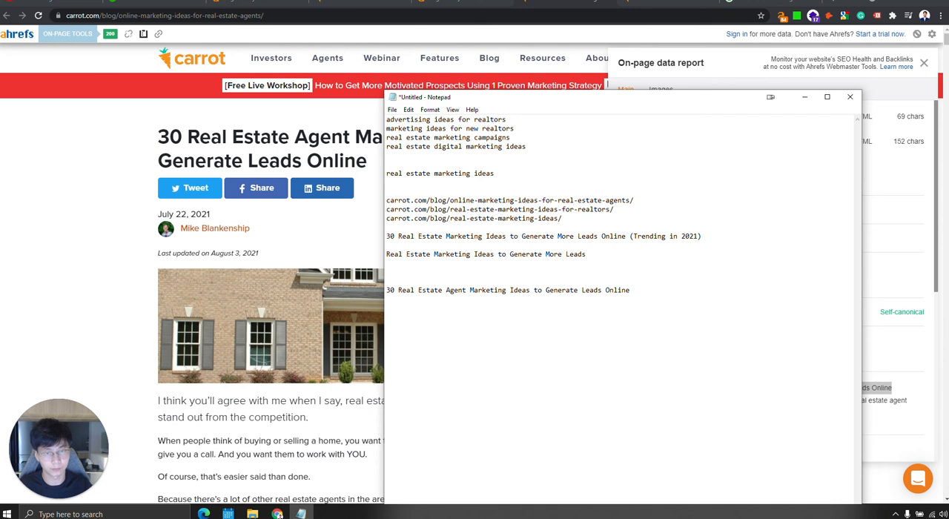
pyautogui.doubleClick(506, 254)
pyautogui.press('BackSpace')
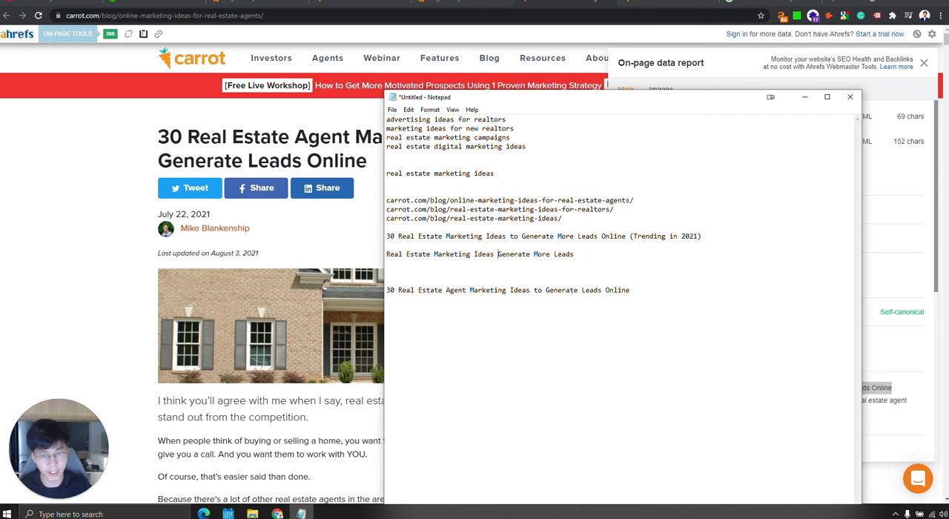
# Insert "30 Trending Methods in 2021" after "Real Estate Marketing Ideas" in the shortened title.
pyautogui.click(494, 257)
pyautogui.click(498, 256)
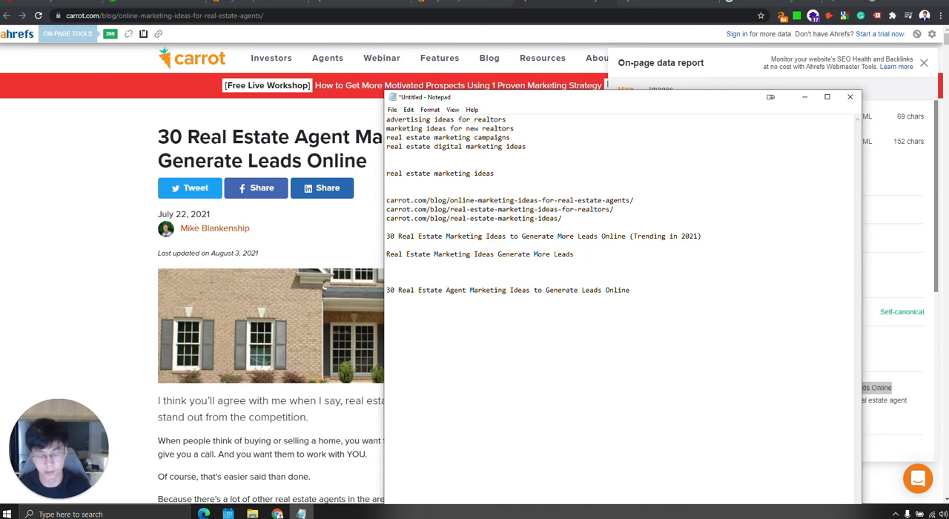
pyautogui.write('30 ')
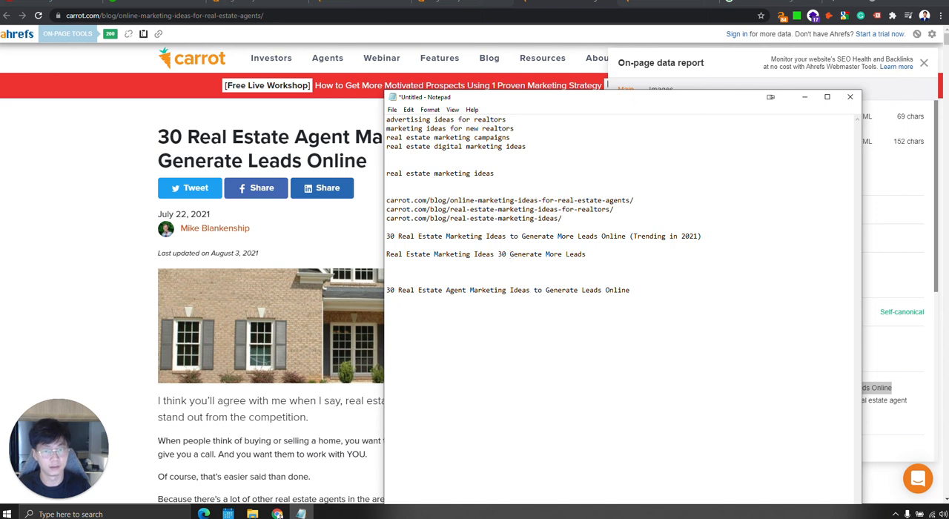
pyautogui.write('Trending')
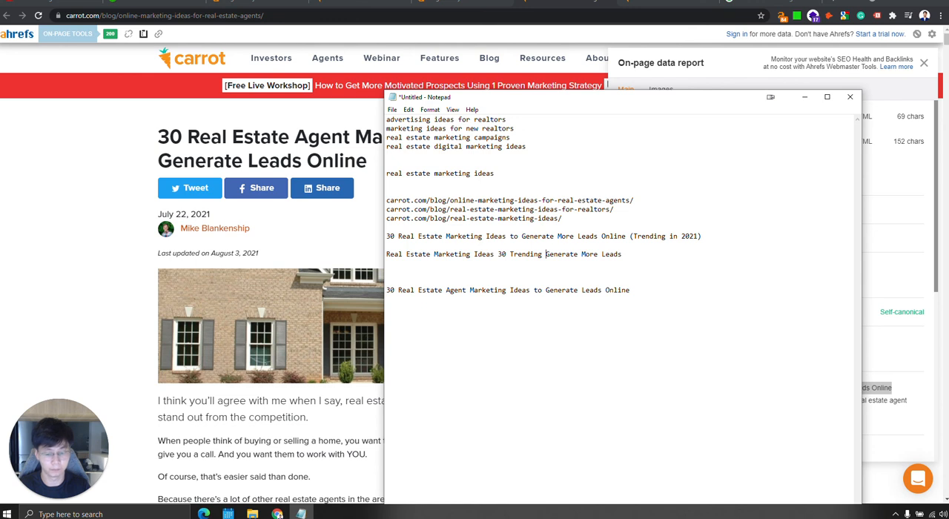
pyautogui.write('Methods in')
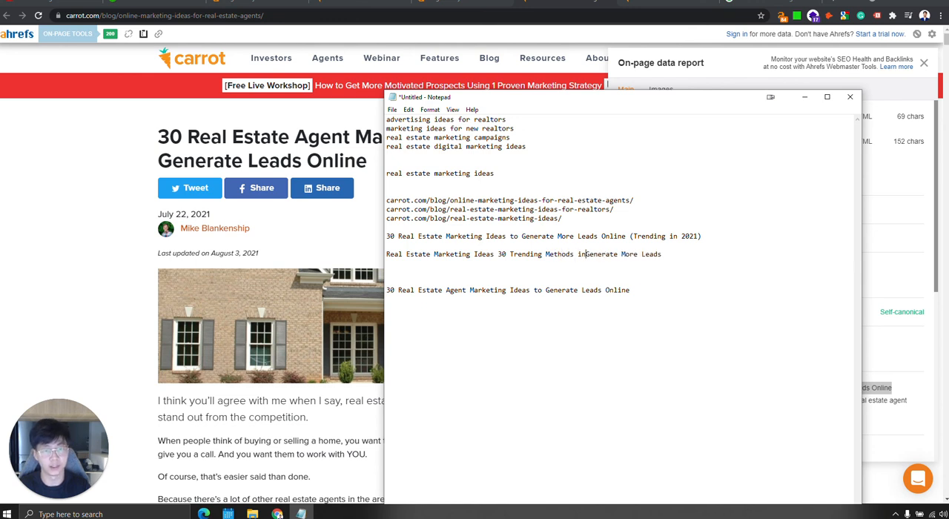
pyautogui.write(' 2021')
# Delete "Generate More Leads" from the alternative title and enclose "30 Trending Methods in 2021" in parentheses.
pyautogui.hotkey('shift', 'Right')
pyautogui.hotkey('shift', 'Right')
pyautogui.hotkey('shift', 'Right')
pyautogui.hotkey('shift', 'Right')
pyautogui.hotkey('shift', 'Right')
pyautogui.hotkey('shift', 'Right')
pyautogui.hotkey('shift', 'Right')
pyautogui.hotkey('shift', 'Right')
pyautogui.hotkey('shift', 'Right')
pyautogui.hotkey('shift', 'Right')
pyautogui.hotkey('shift', 'Right')
pyautogui.hotkey('shift', 'Right')
pyautogui.hotkey('shift', 'Right')
pyautogui.hotkey('shift', 'Right')
pyautogui.hotkey('shift', 'Right')
pyautogui.hotkey('shift', 'Right')
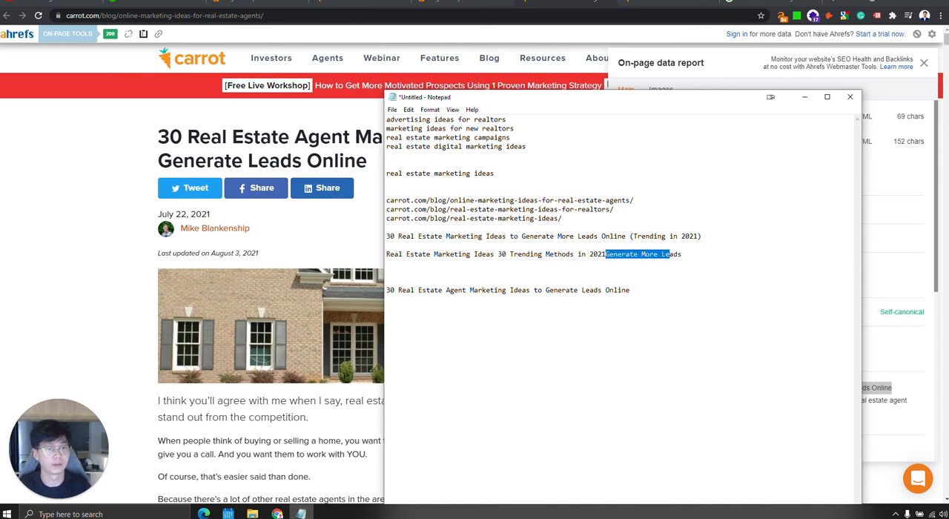
pyautogui.hotkey('shift', 'Right')
pyautogui.hotkey('shift', 'Right')
pyautogui.hotkey('shift', 'Right')
pyautogui.press('BackSpace')
pyautogui.write(')')
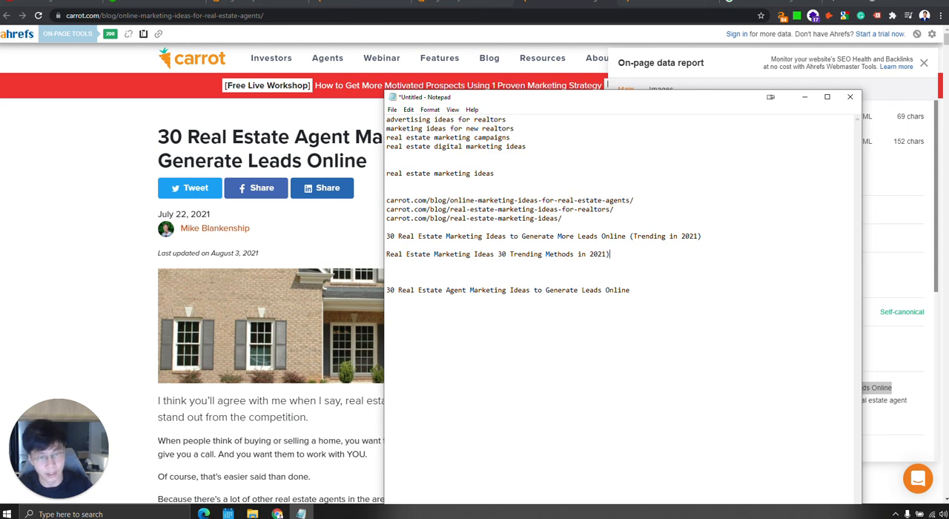
pyautogui.click(499, 255)
pyautogui.write('(')
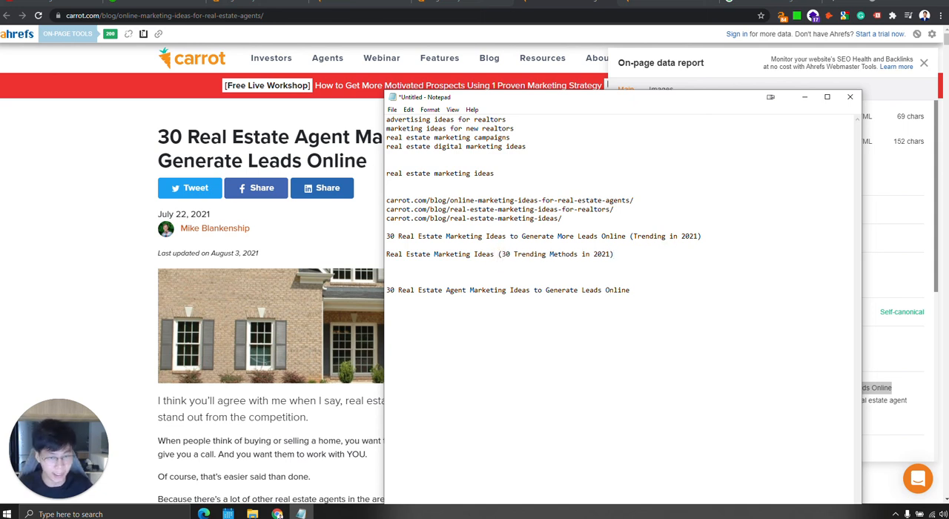
# Duplicate the alternative title on the line below and replace the copy's parentheses with a hyphen before "30 Trending Methods in 2021".
pyautogui.press('End')
pyautogui.hotkey('shift', 'Home')
pyautogui.click(512, 265)
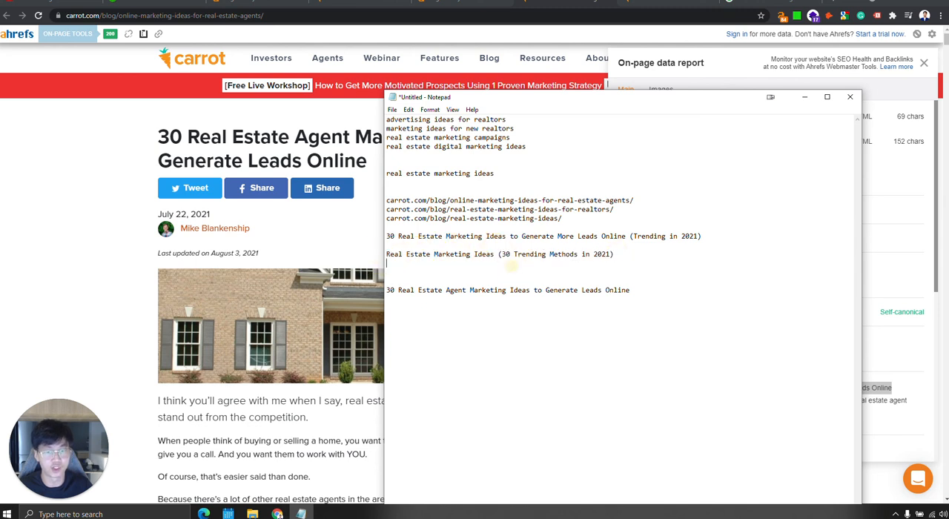
pyautogui.hotkey('ctrl', 'v')
pyautogui.click(499, 263)
pyautogui.press('BackSpace')
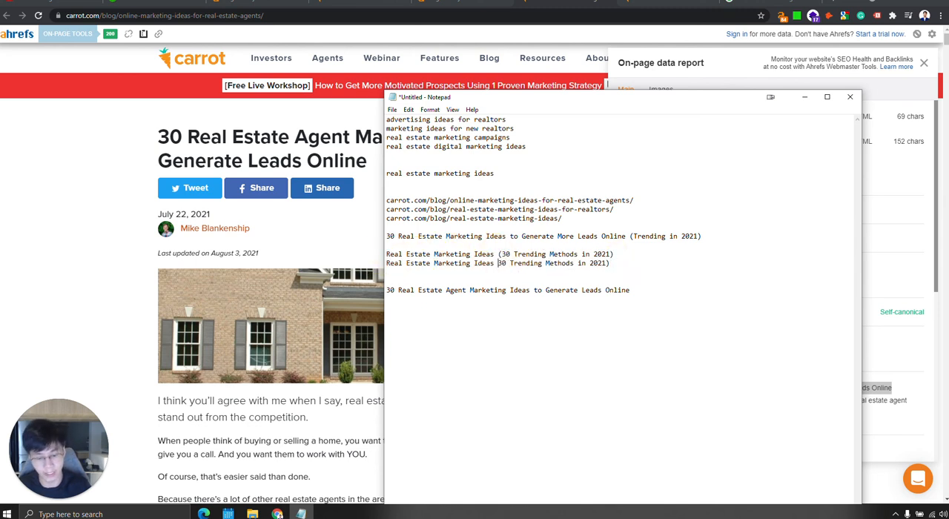
pyautogui.write('-')
pyautogui.click(640, 263)
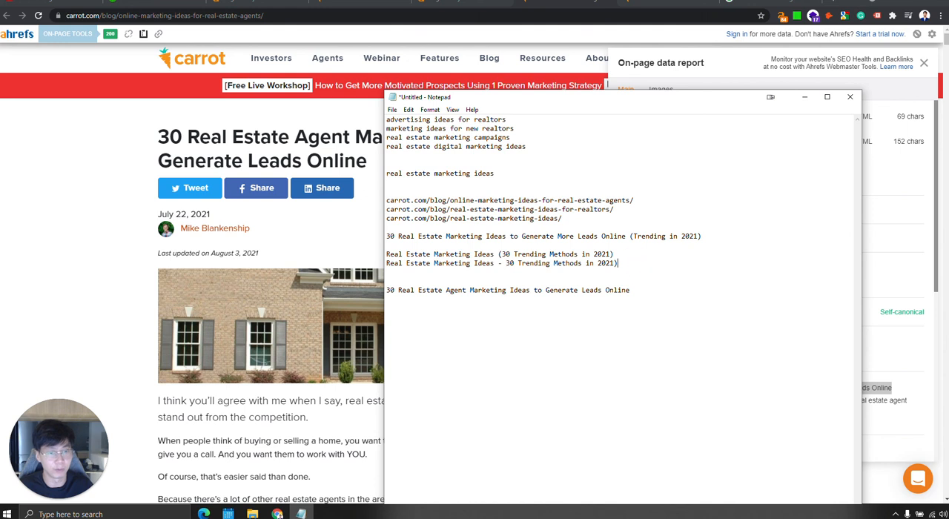
pyautogui.press('BackSpace')
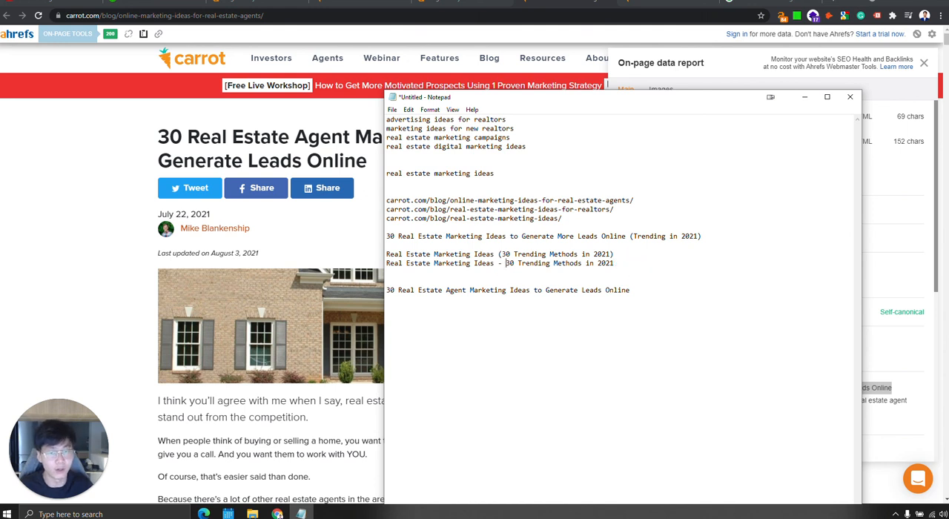
# Replace the hyphen in the duplicated title with a vertical bar, giving "Real Estate Marketing Ideas | 30 Trending Methods in 2021".
pyautogui.click(502, 264)
pyautogui.press('BackSpace')
pyautogui.write('|')
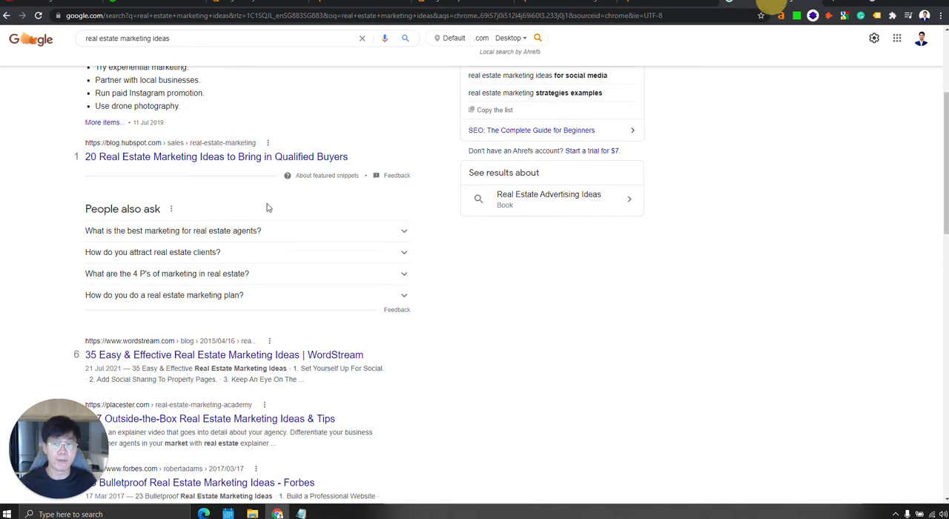
# Compare the featured snippet and ranked page titles for "real estate marketing ideas" in the Google results in Chrome.
pyautogui.scroll(3, 443, 237)
pyautogui.scroll(-3, 443, 237)
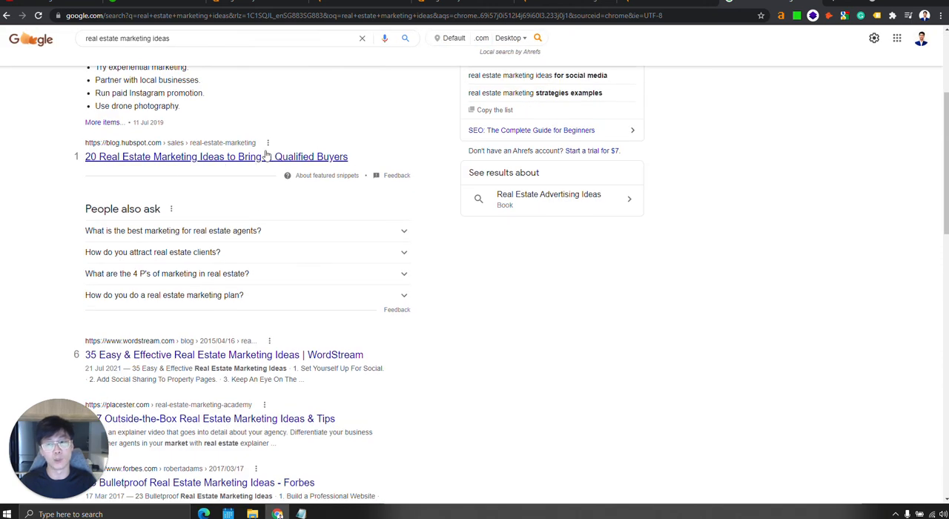
pyautogui.scroll(3, 506, 349)
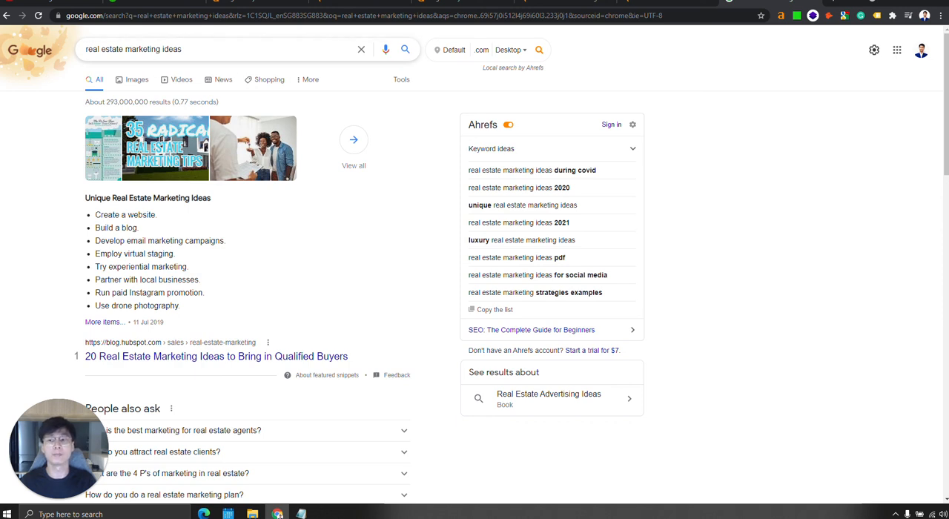
pyautogui.scroll(-3, 304, 363)
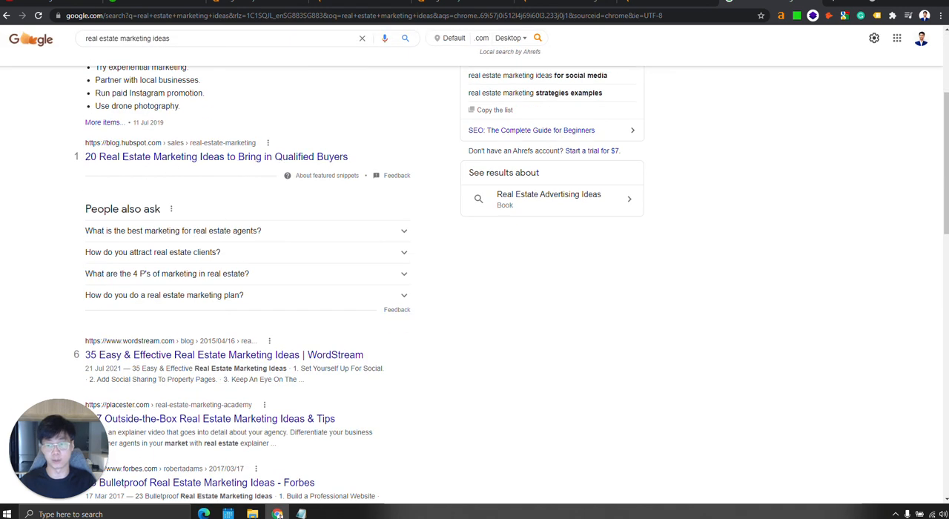
pyautogui.scroll(-2, 237, 356)
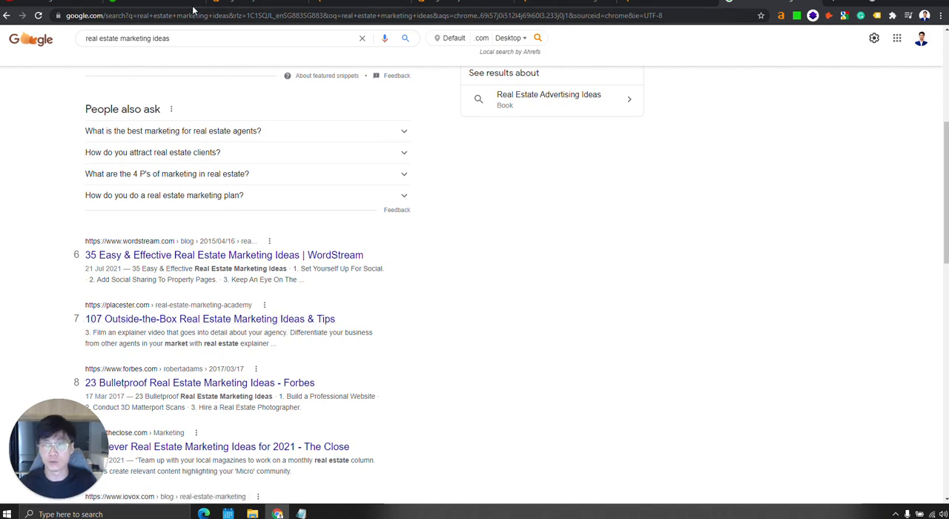
pyautogui.scroll(3, 502, 334)
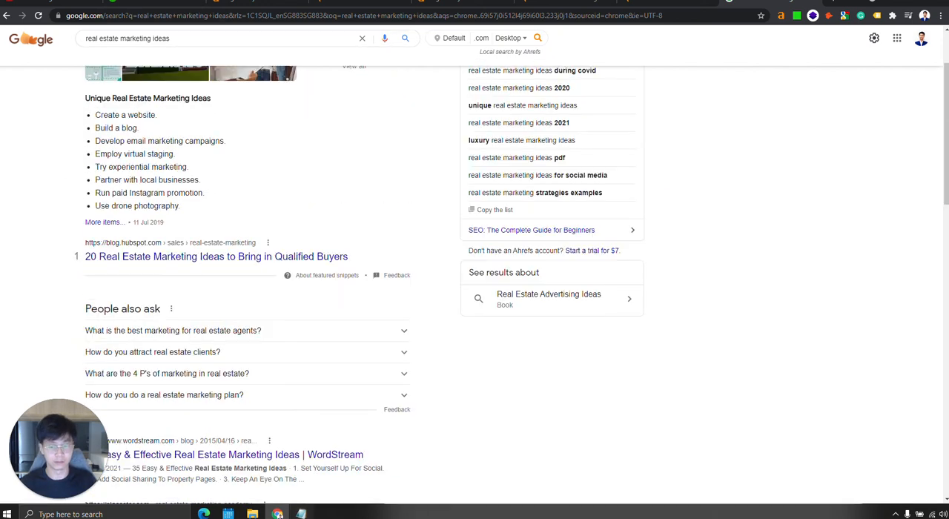
# Recheck the title drafts in Notepad and return to the Ahrefs organic keywords report for carrot.com in Chrome.
pyautogui.hotkey('alt', 'Tab')
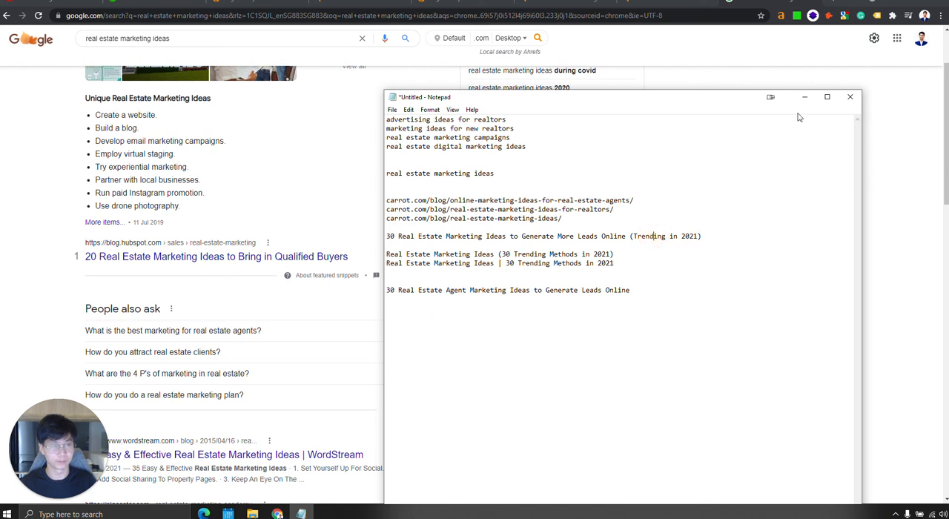
pyautogui.hotkey('alt', 'Tab')
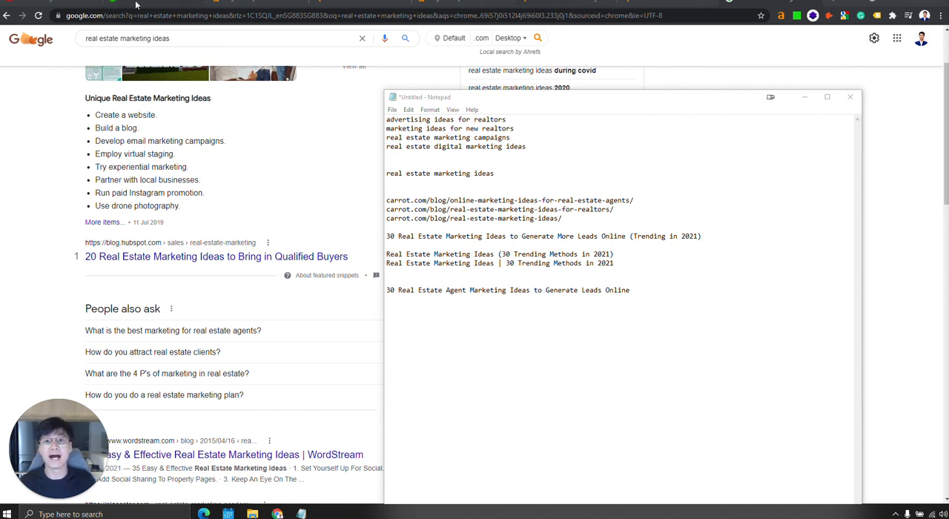
pyautogui.click(586, 6)
pyautogui.click(363, 6)
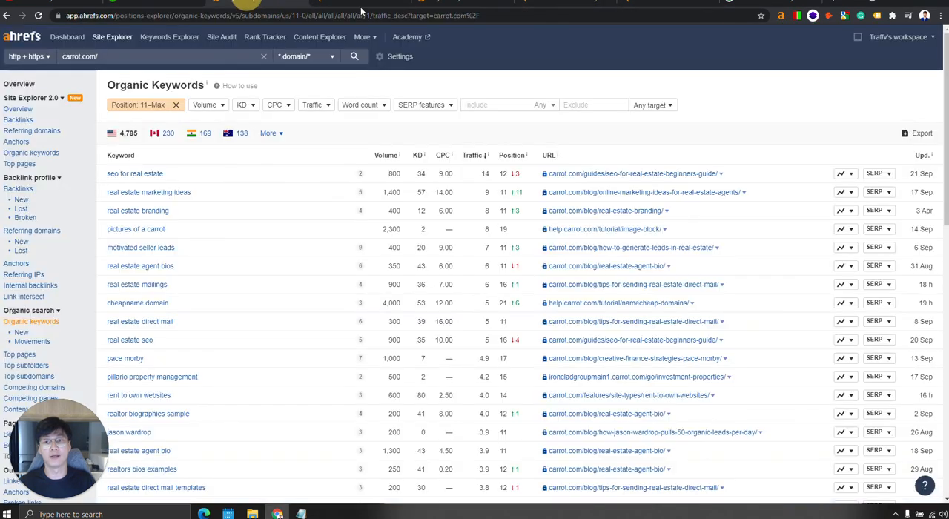